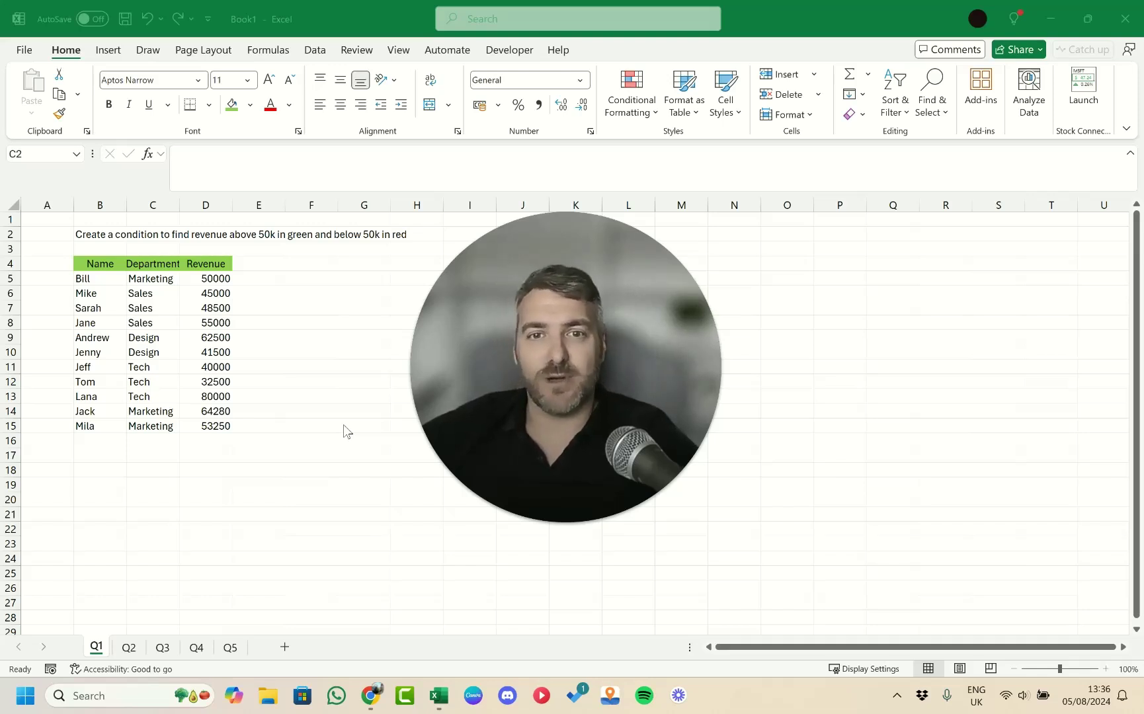
mouse_move(571, 395)
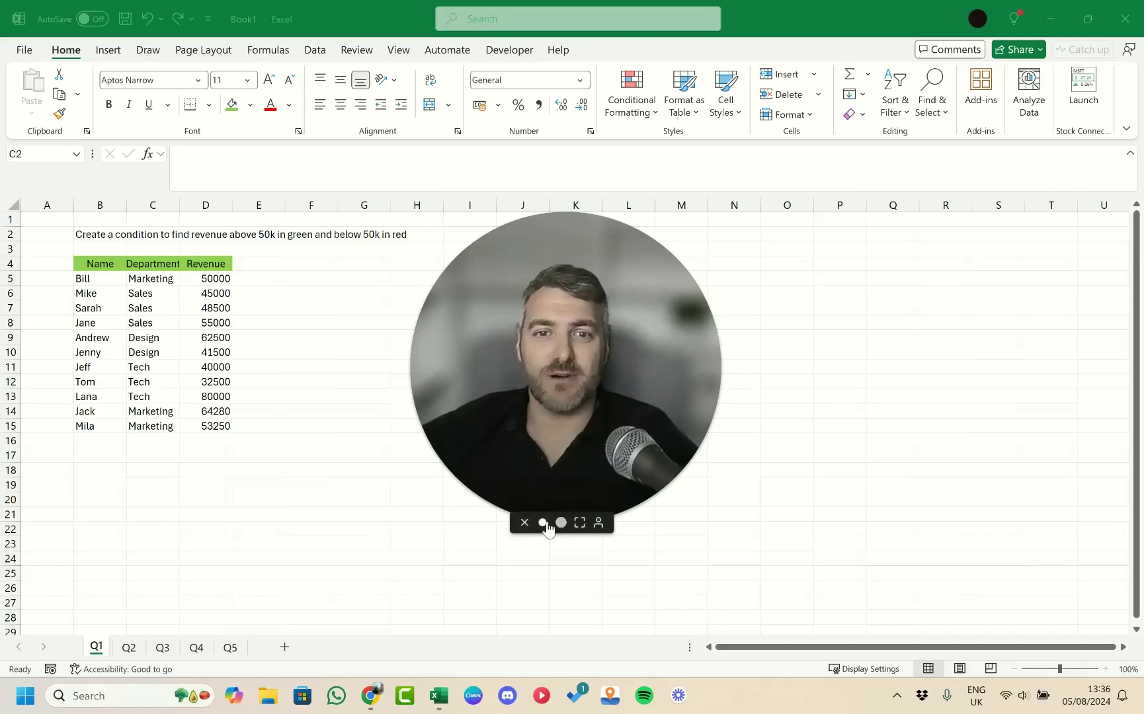
click(543, 522)
drag(561, 427, 616, 346)
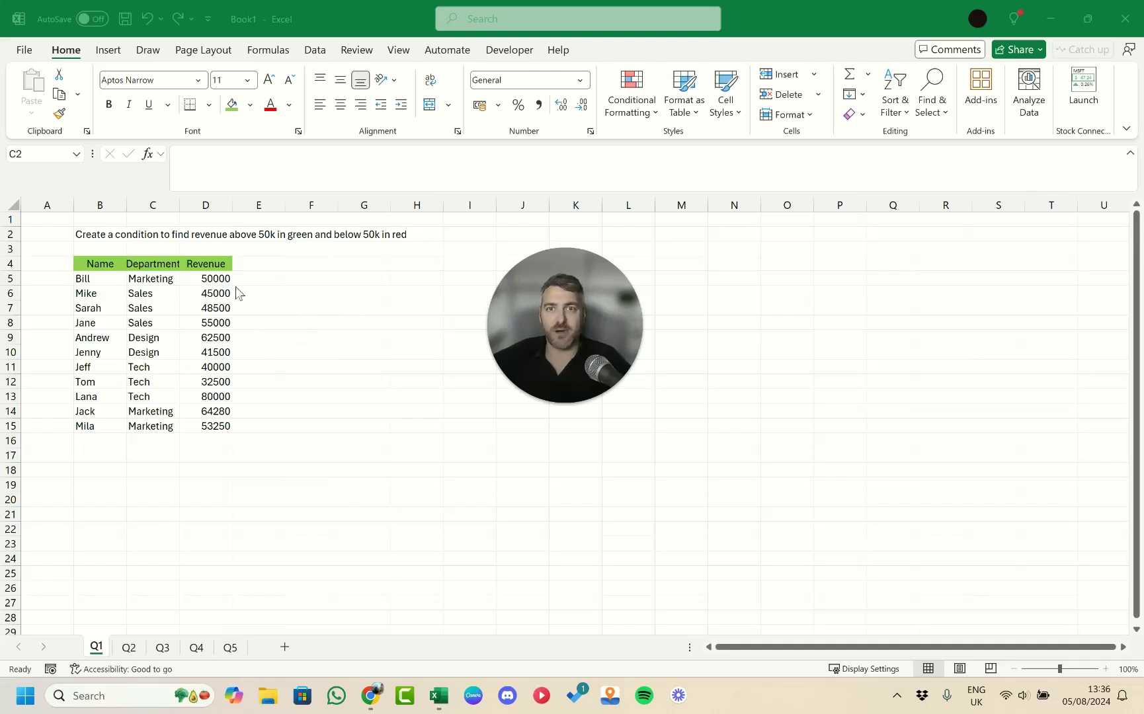
Add a conditional formatting rule to revenue cells D5:D15 that shows values greater than 50000 with Green Fill with Dark Green Text
drag(217, 278, 218, 422)
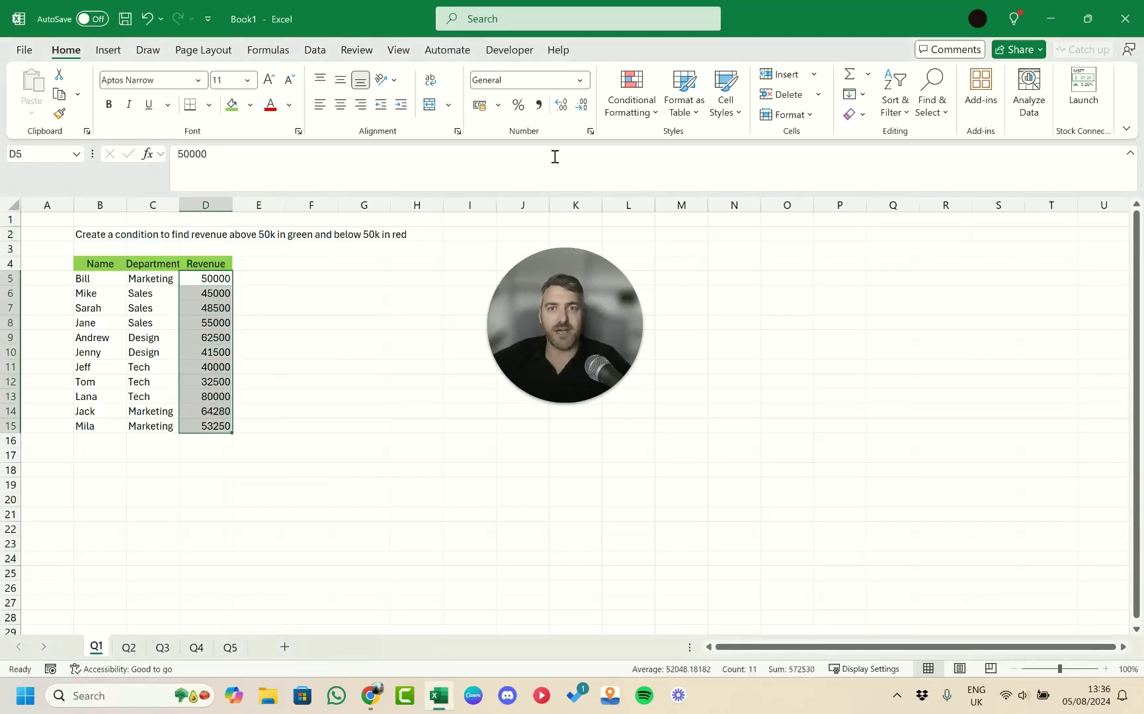
click(627, 103)
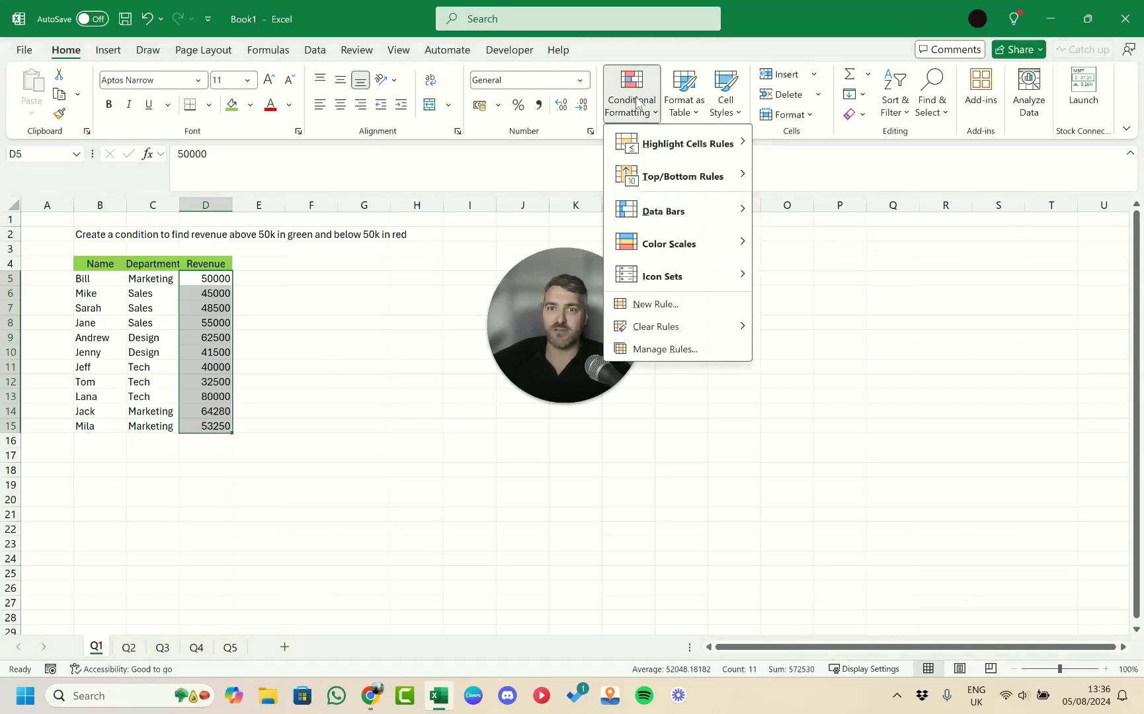
mouse_move(686, 184)
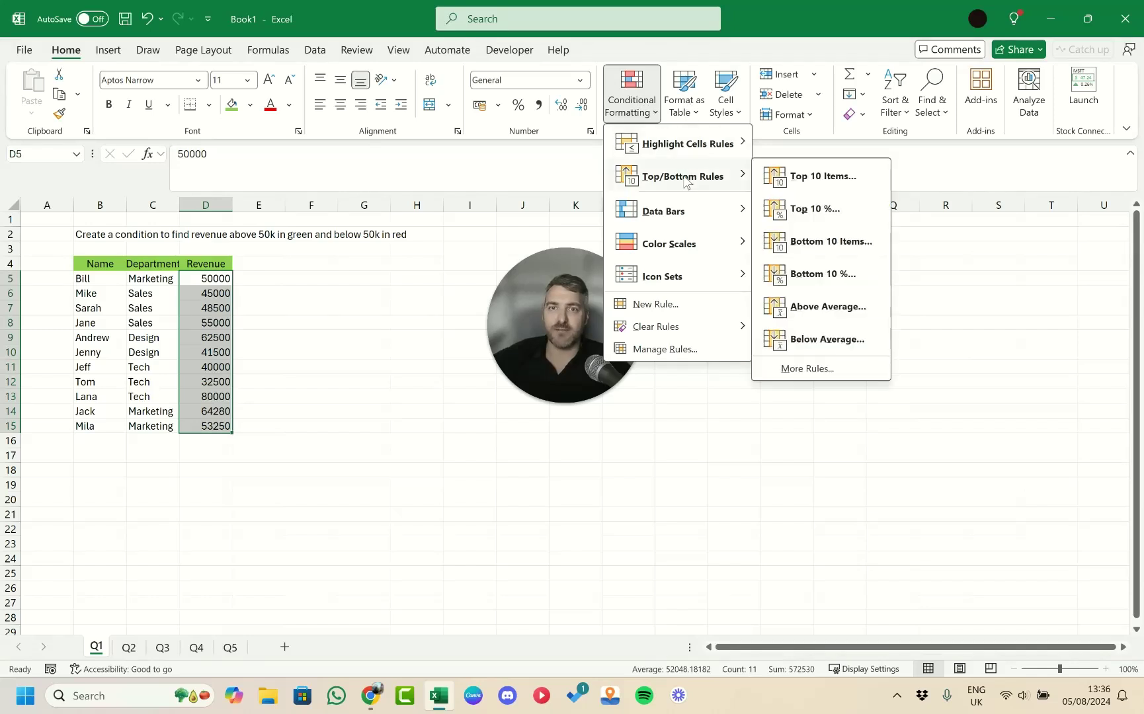
mouse_move(691, 146)
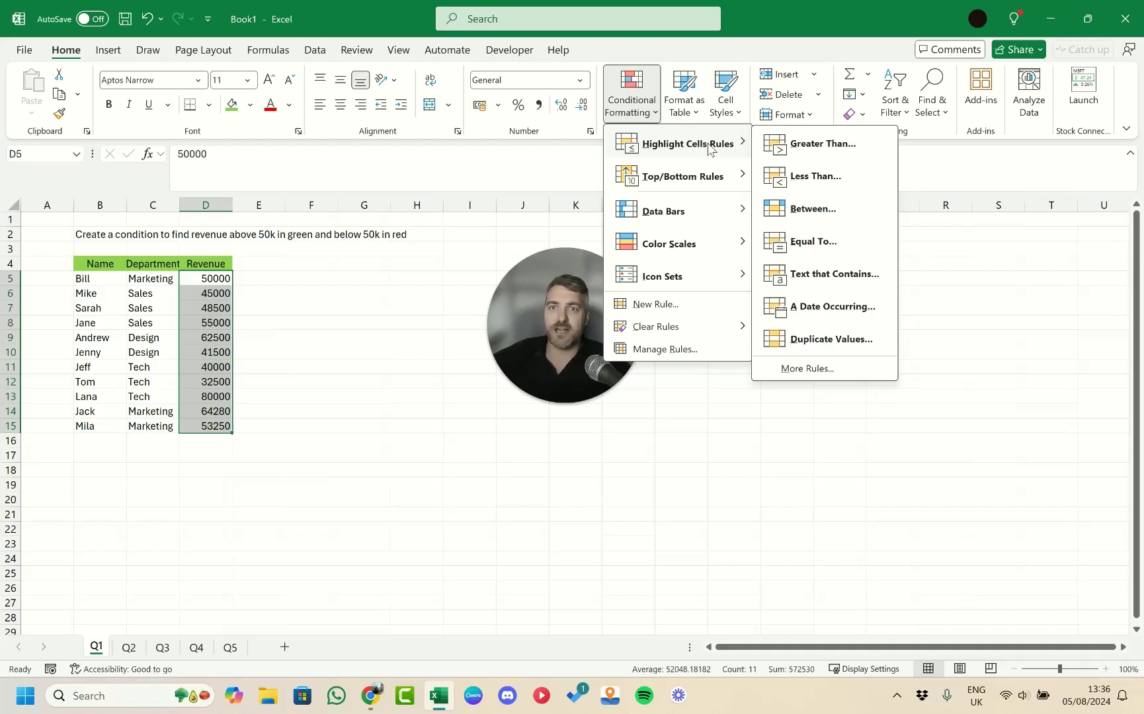
click(826, 148)
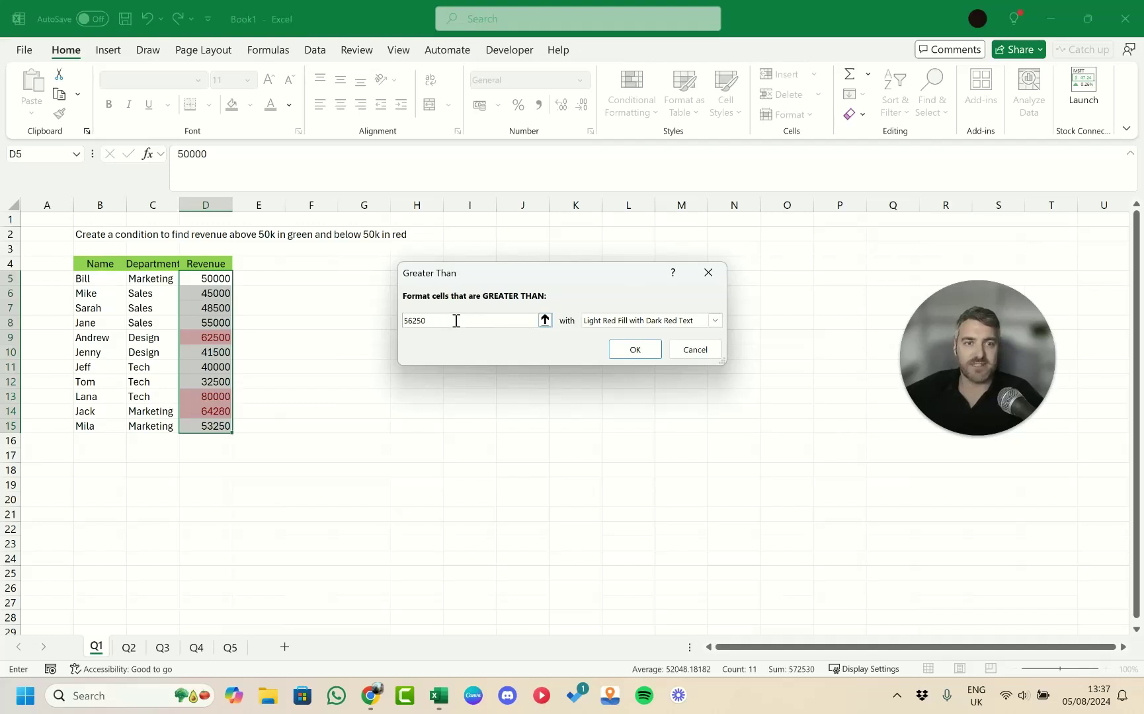
drag(456, 321, 357, 314)
text(50)
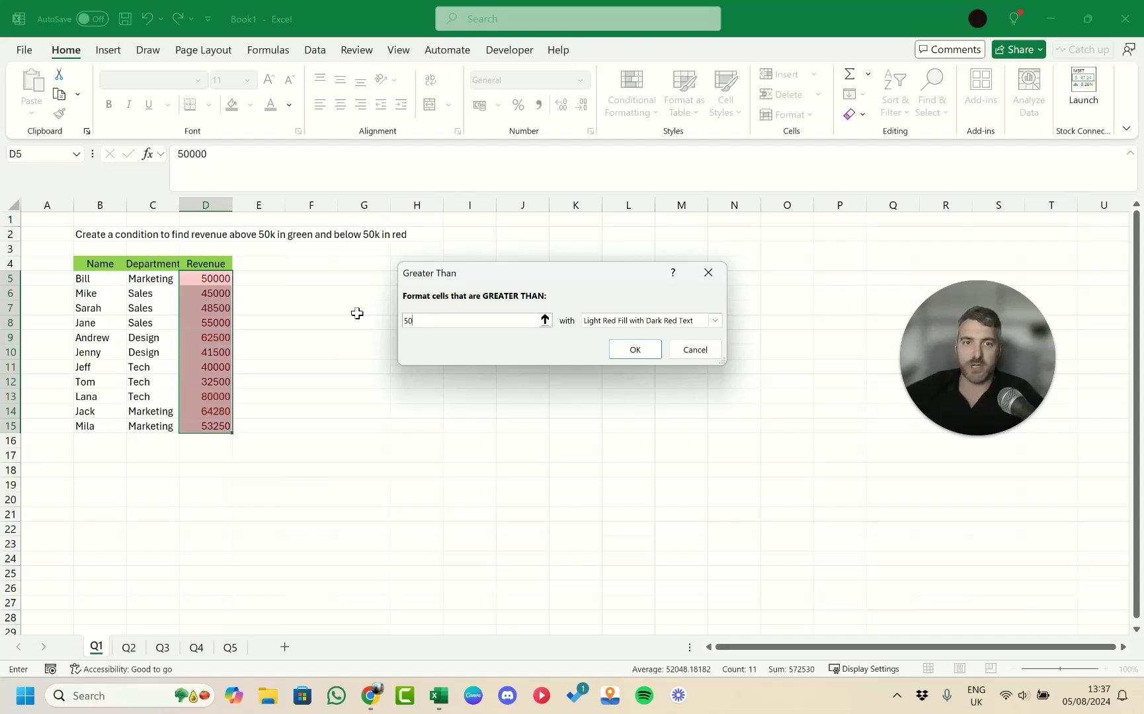
text(000)
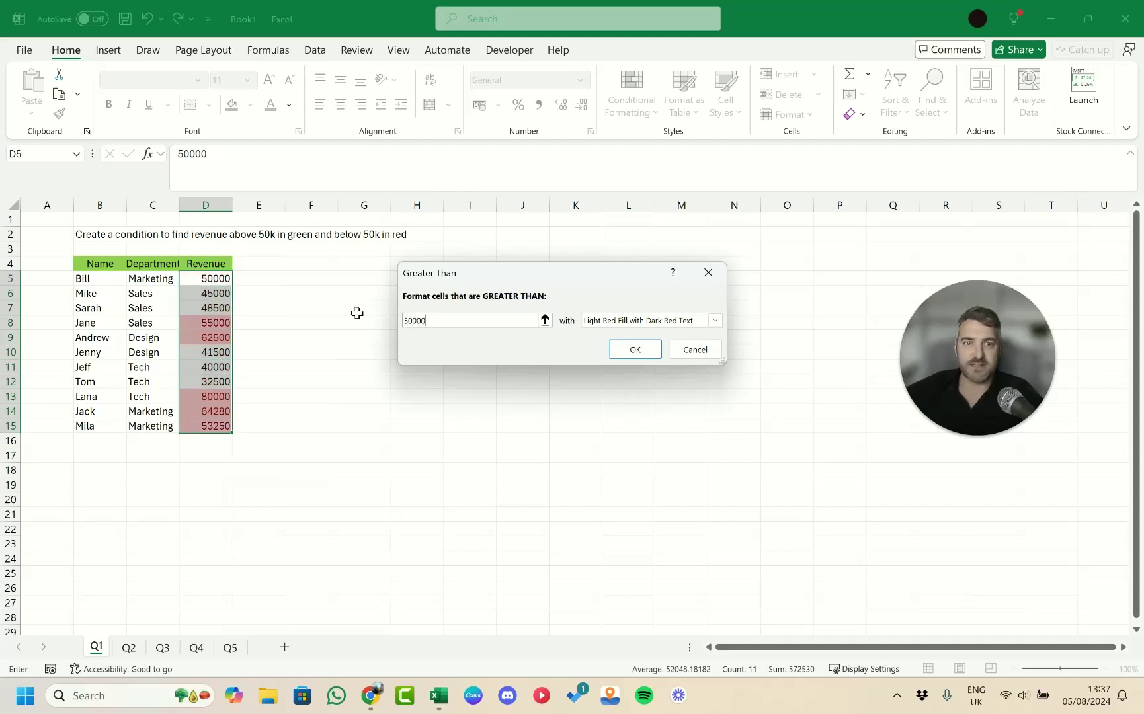
click(715, 320)
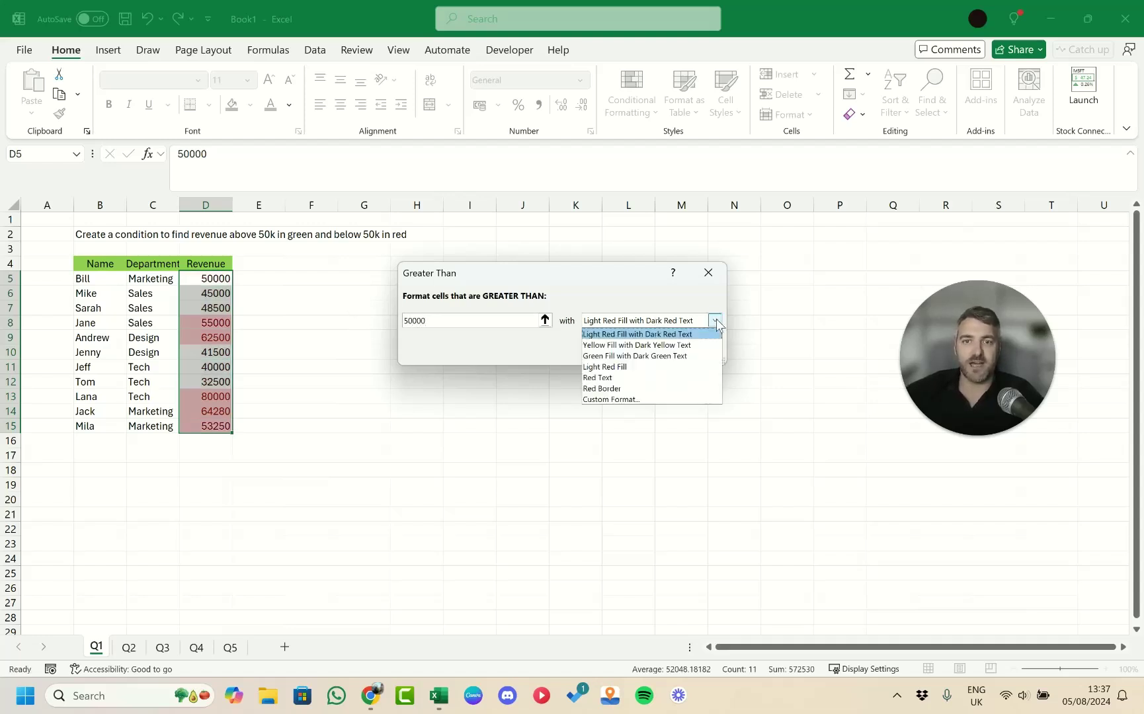
click(672, 357)
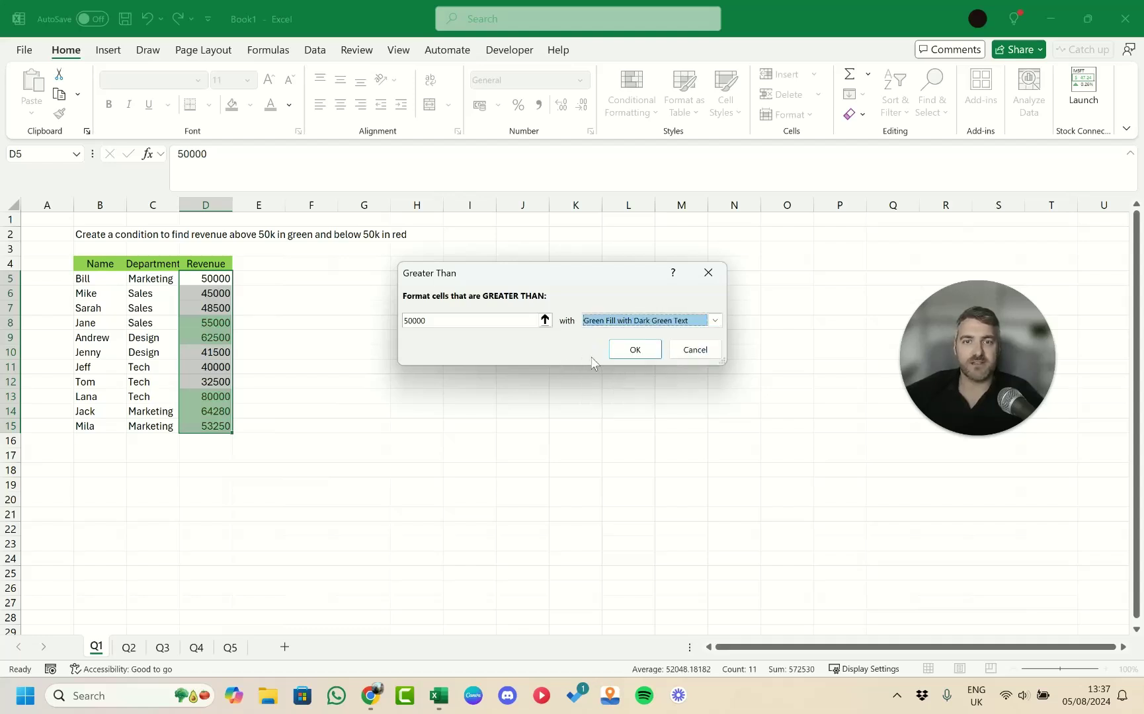
click(624, 350)
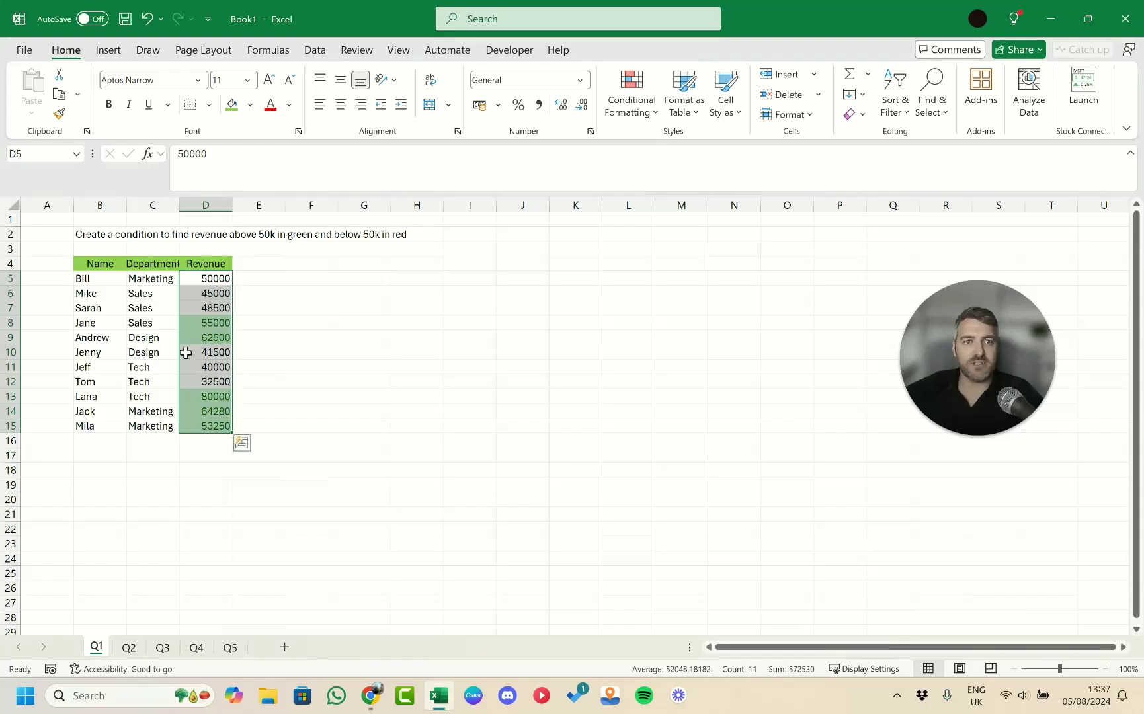
Start another conditional formatting rule for the same revenue cells, covering cell values less than or equal to 50000
click(632, 107)
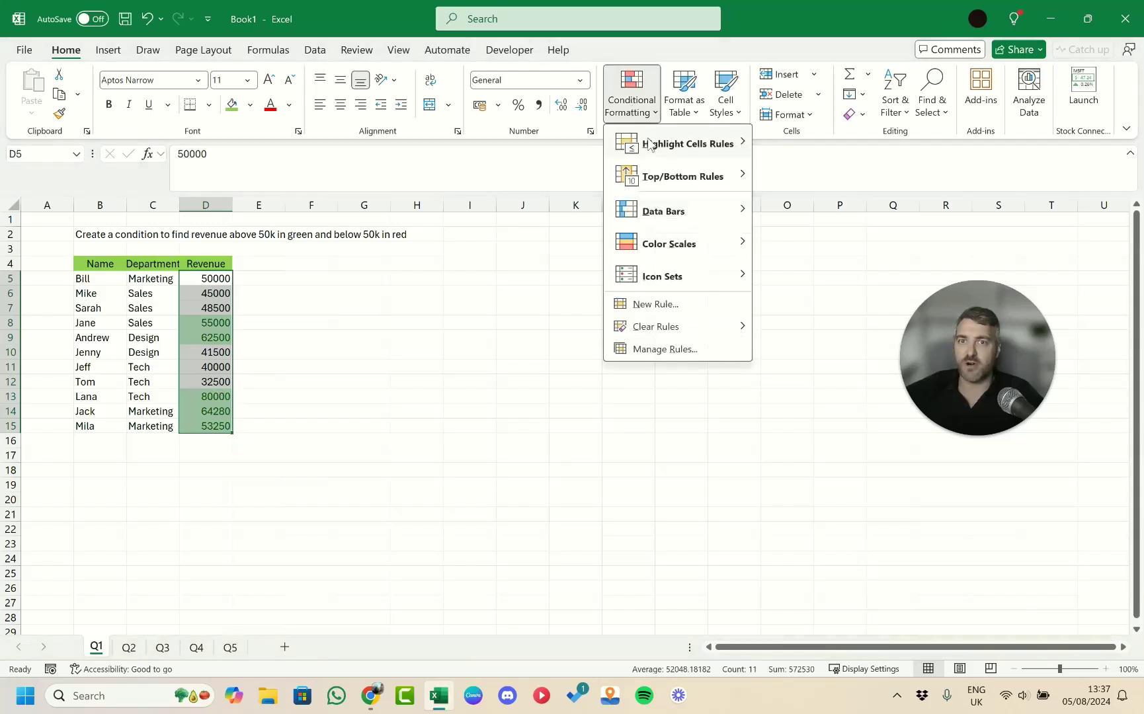
mouse_move(651, 145)
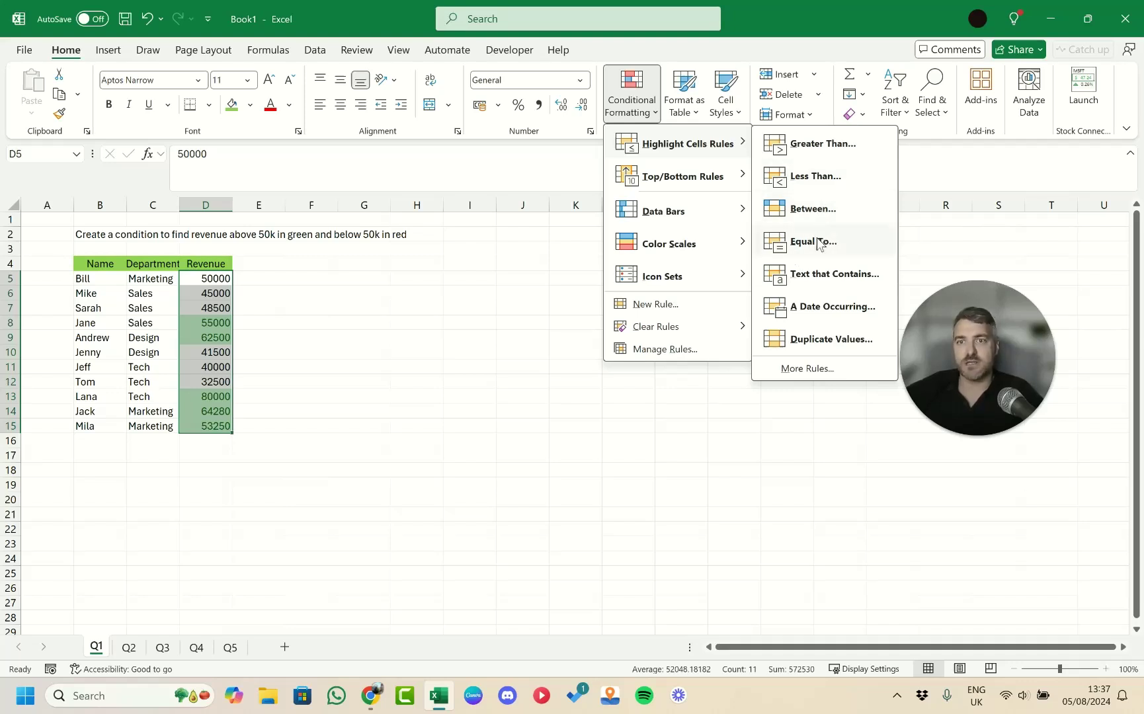
click(809, 370)
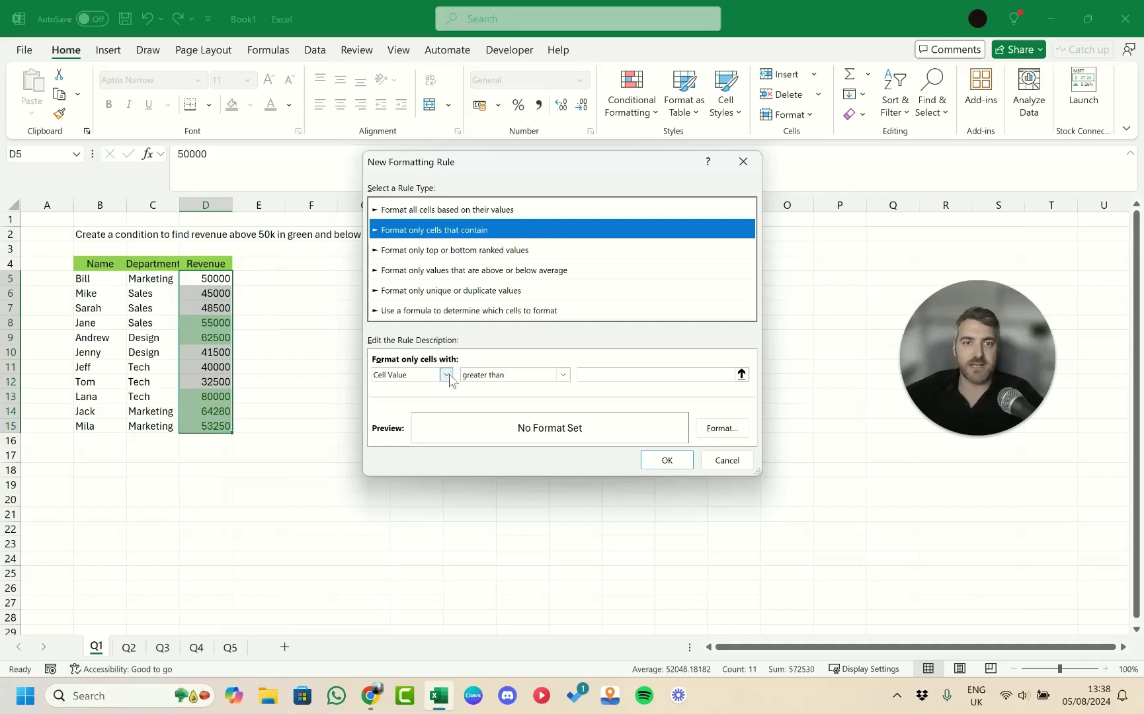
click(563, 375)
click(503, 447)
click(675, 374)
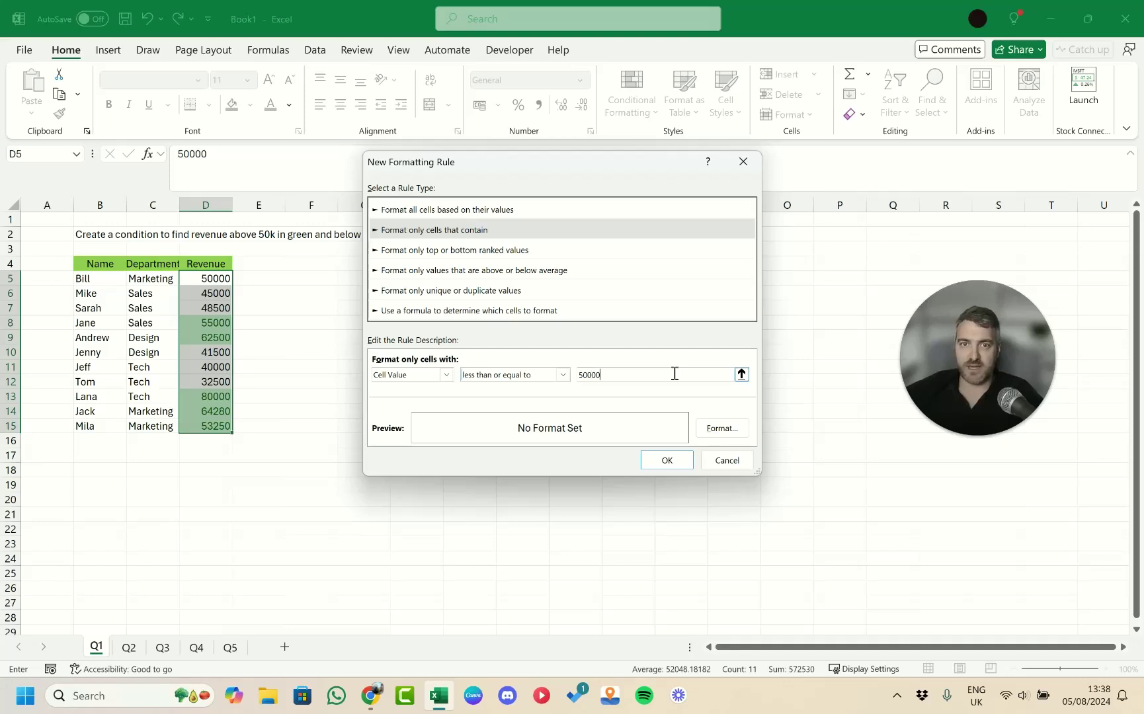
Give the new rule a solid red background fill and apply it to the revenue cells
click(733, 434)
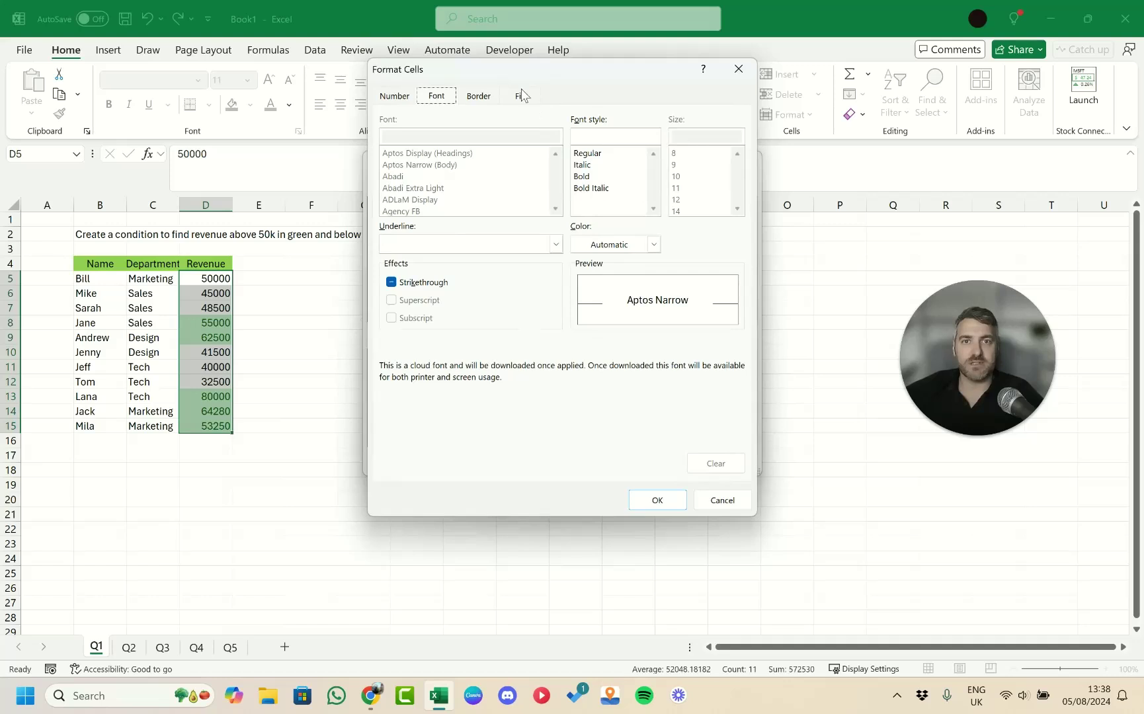
click(522, 95)
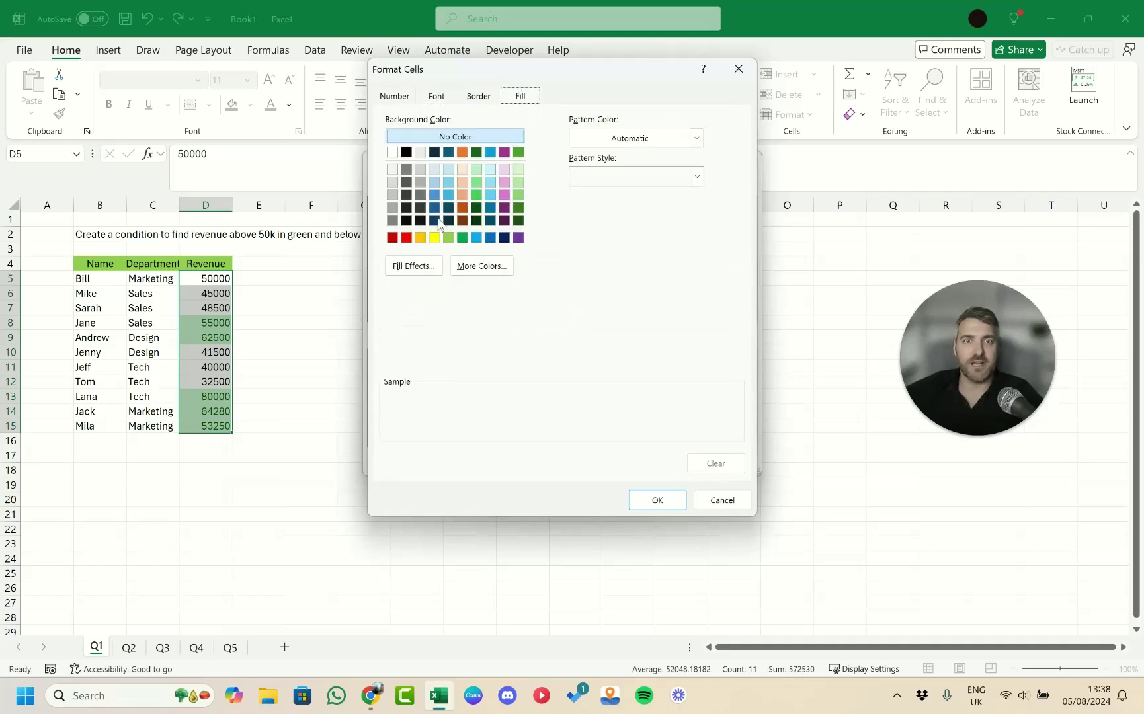
click(408, 237)
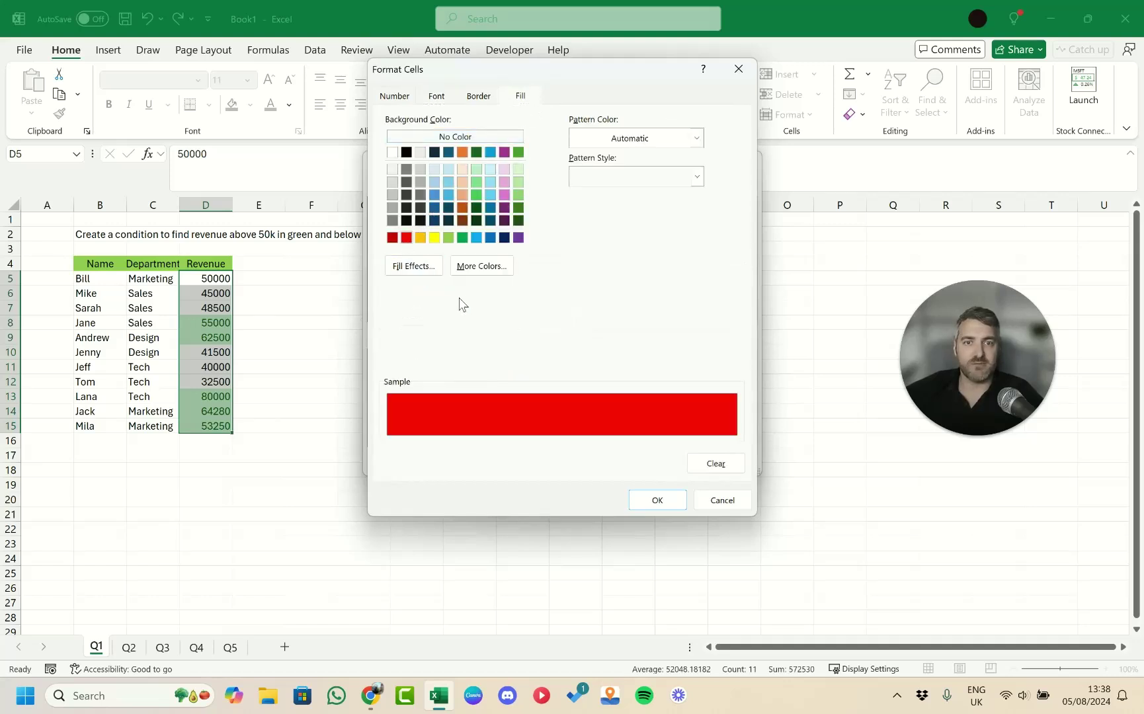
click(437, 96)
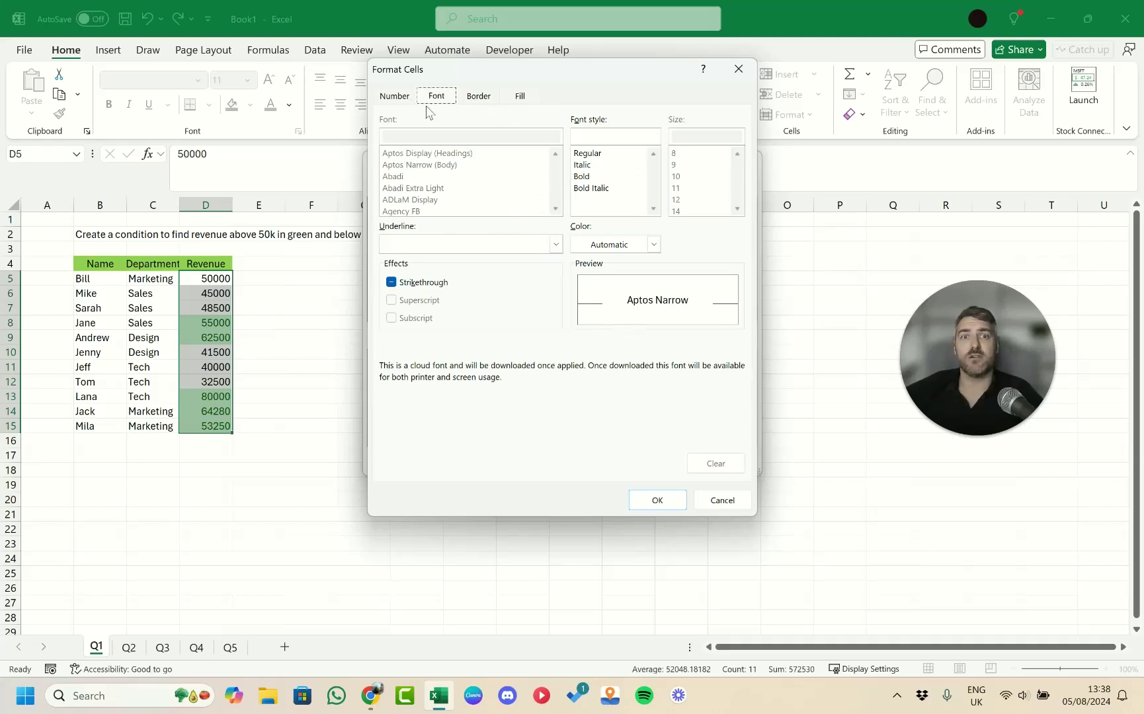
click(665, 497)
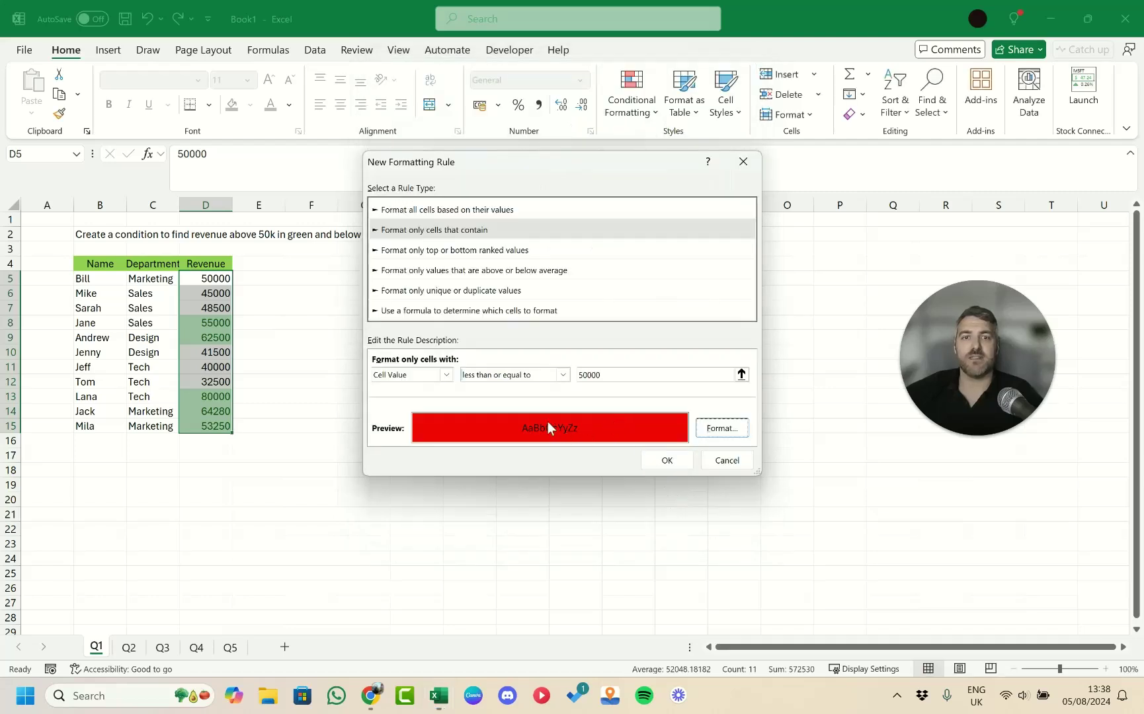
click(680, 463)
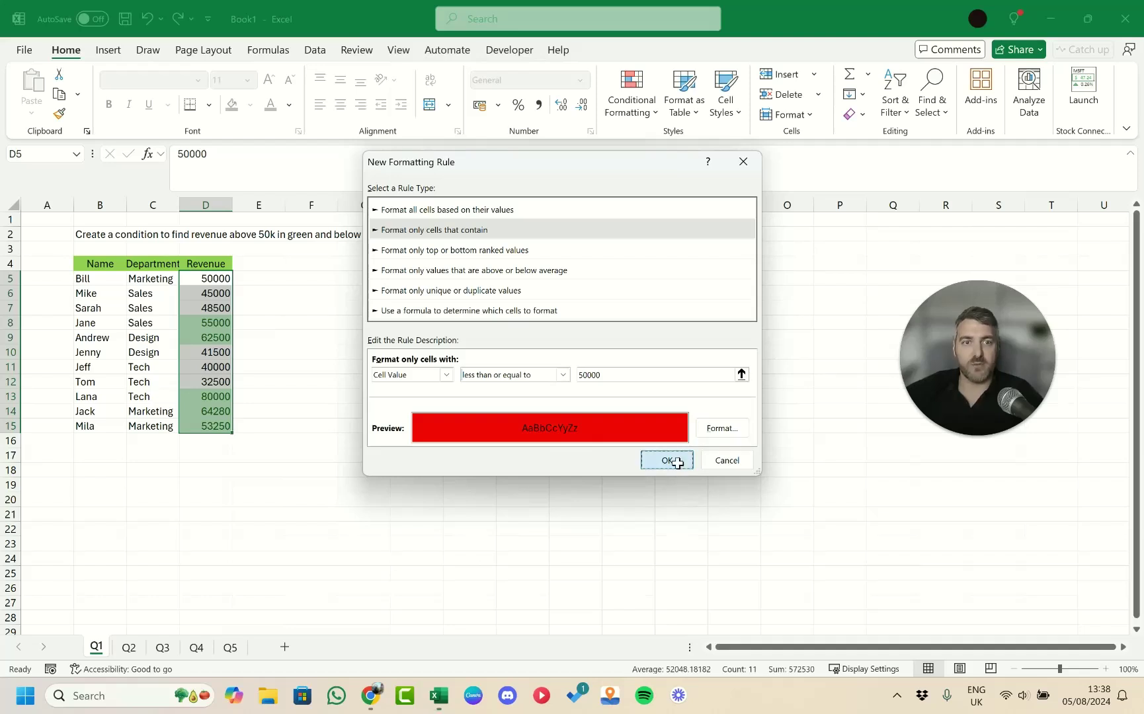
click(335, 387)
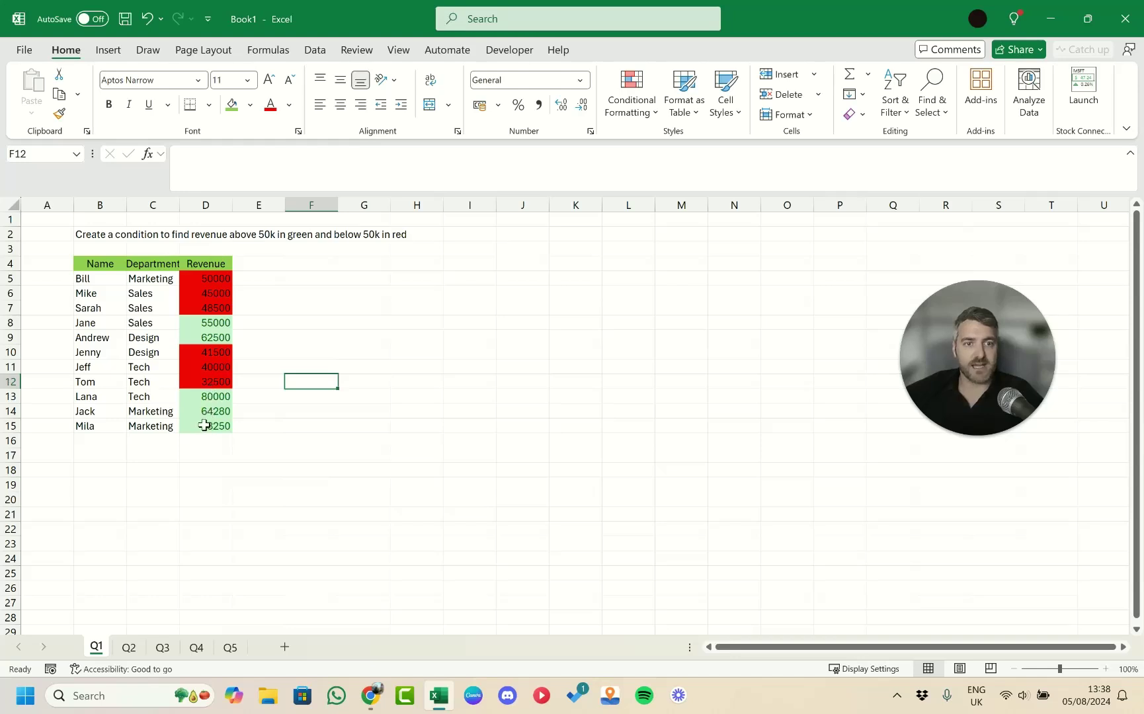
click(212, 281)
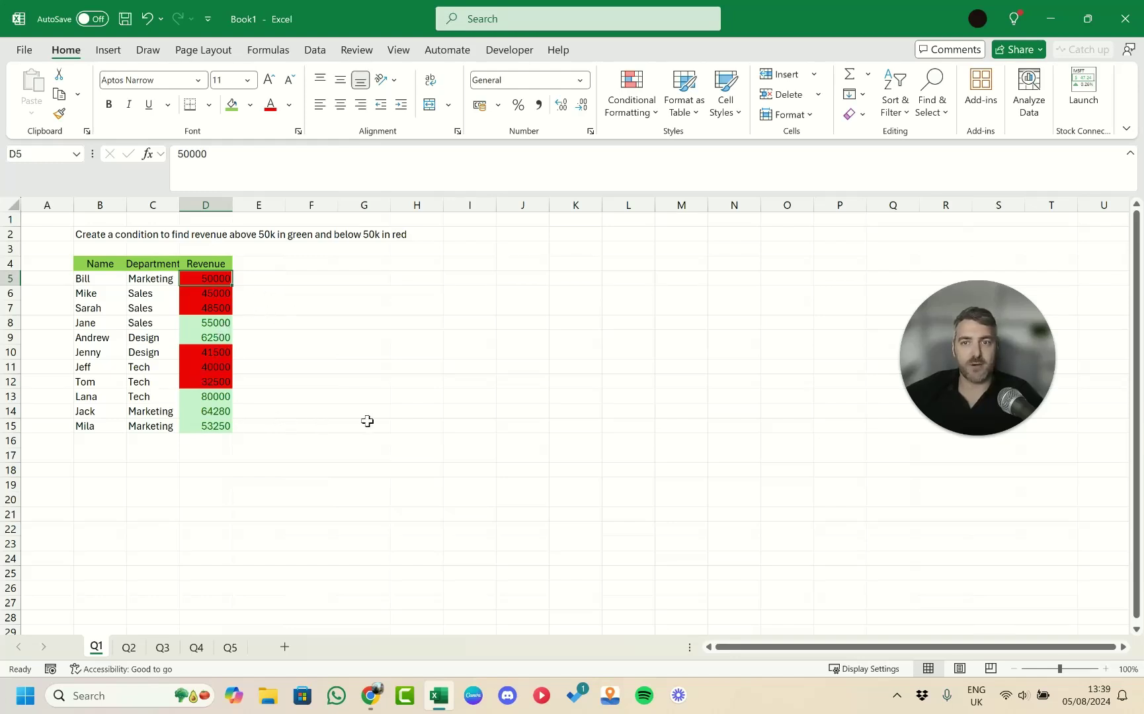
On sheet Q2, enter the label Min in G5 with 50000 in G6, and the label Bonus in G8
click(135, 654)
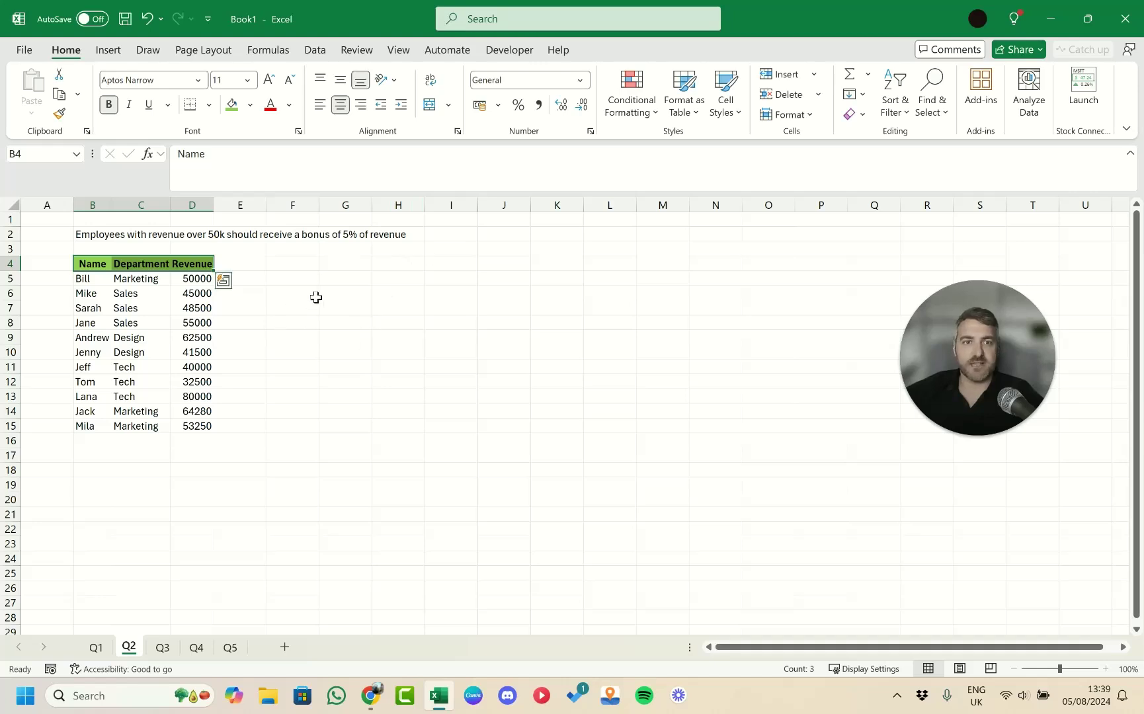
click(338, 281)
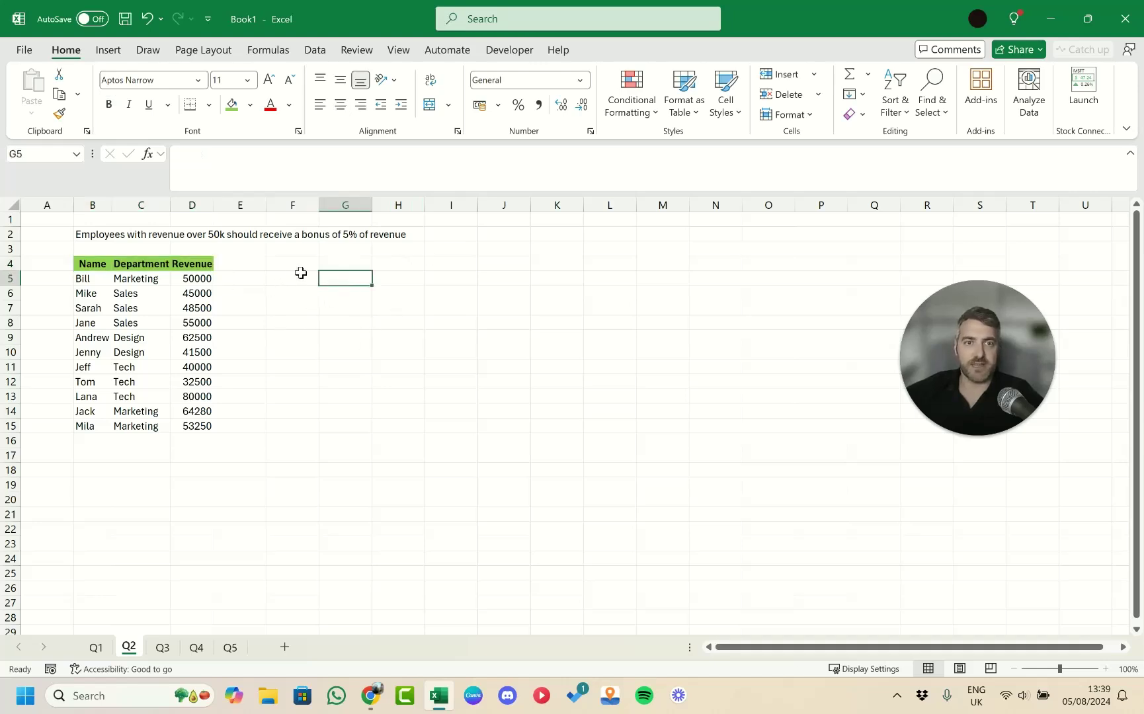
text(MIn)
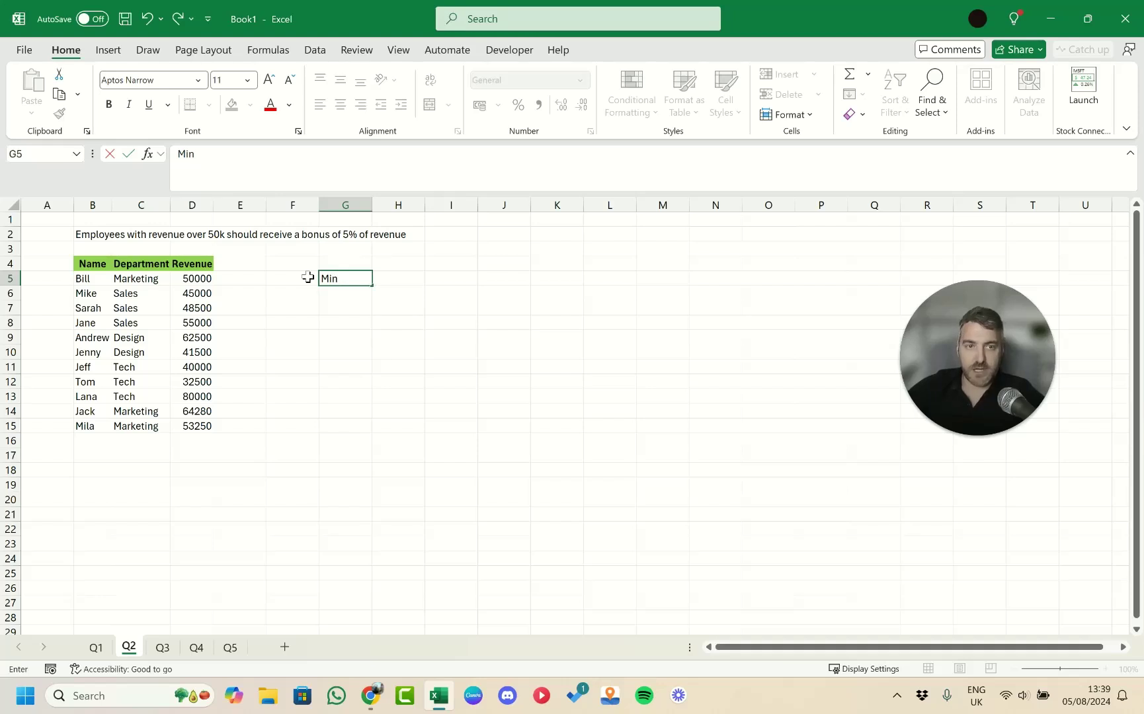
key(Return)
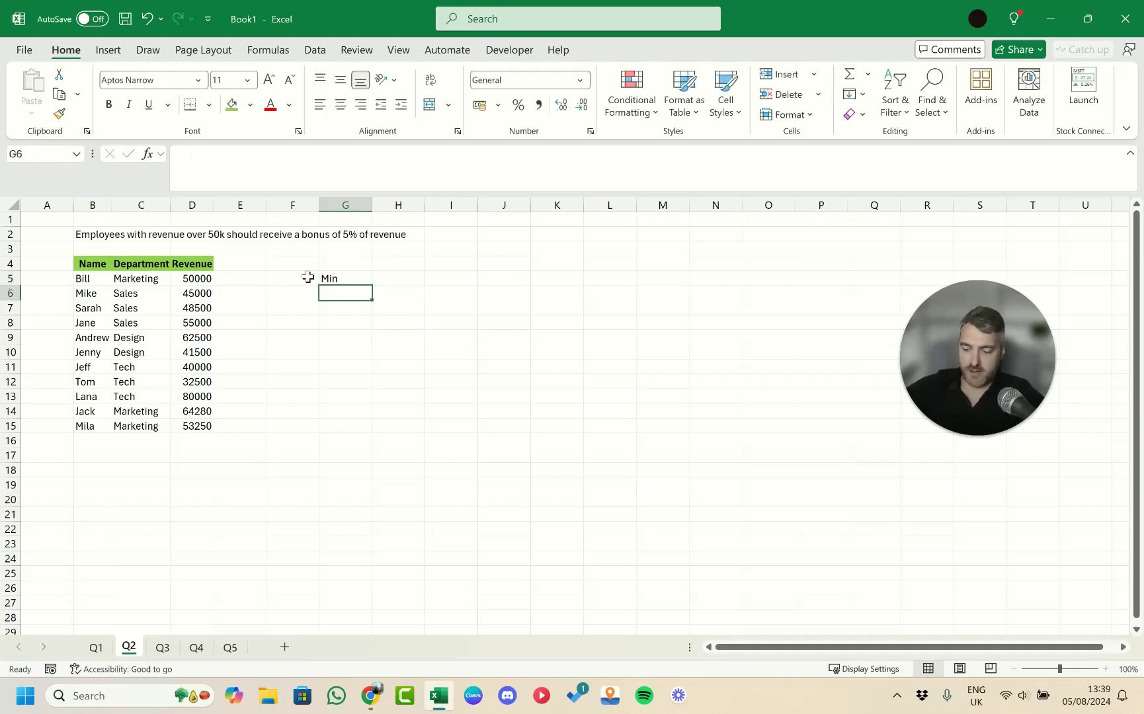
text(50000)
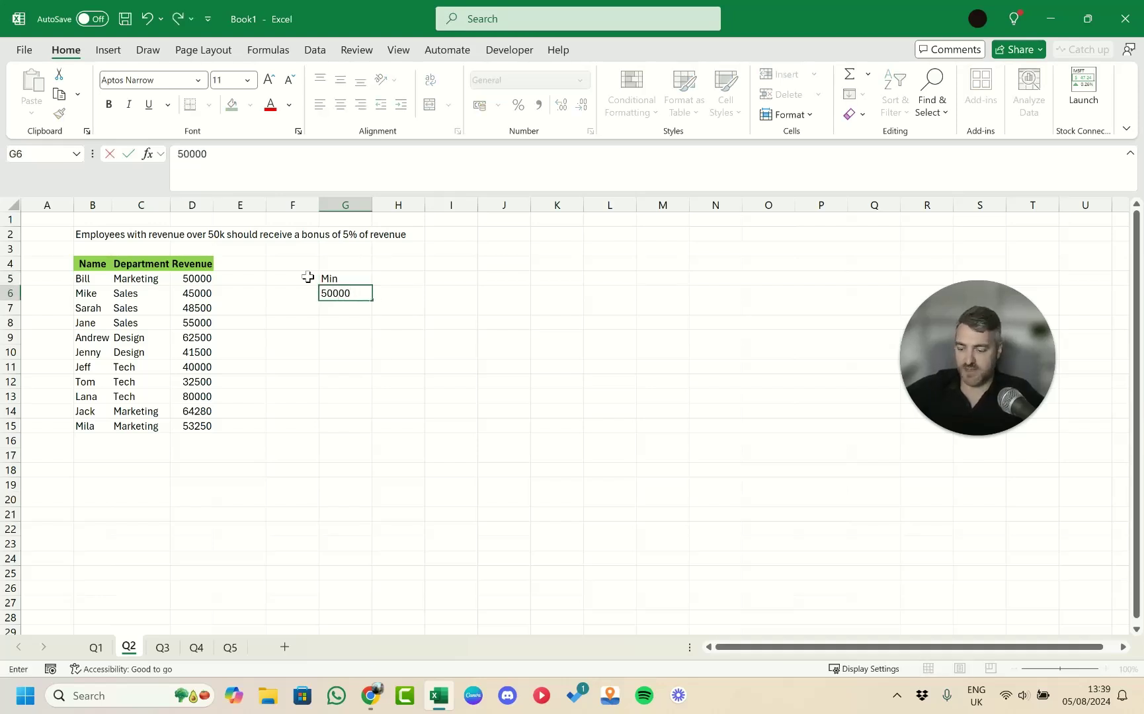
key(Return)
key(Return)
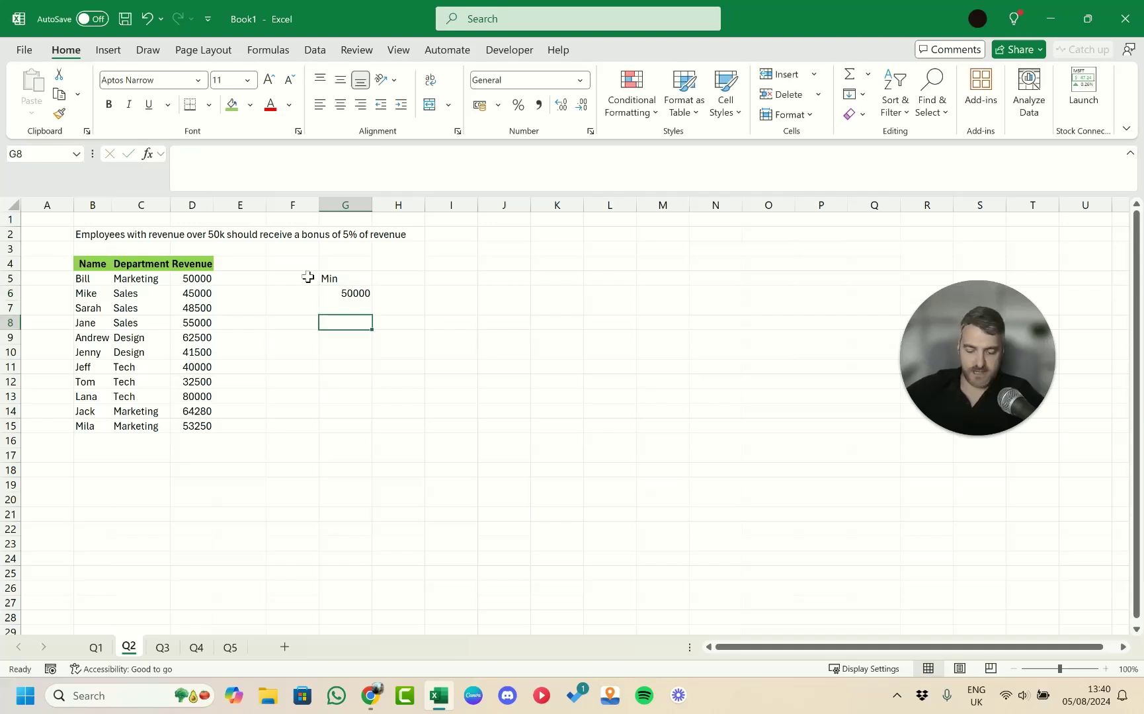
text(Bonus)
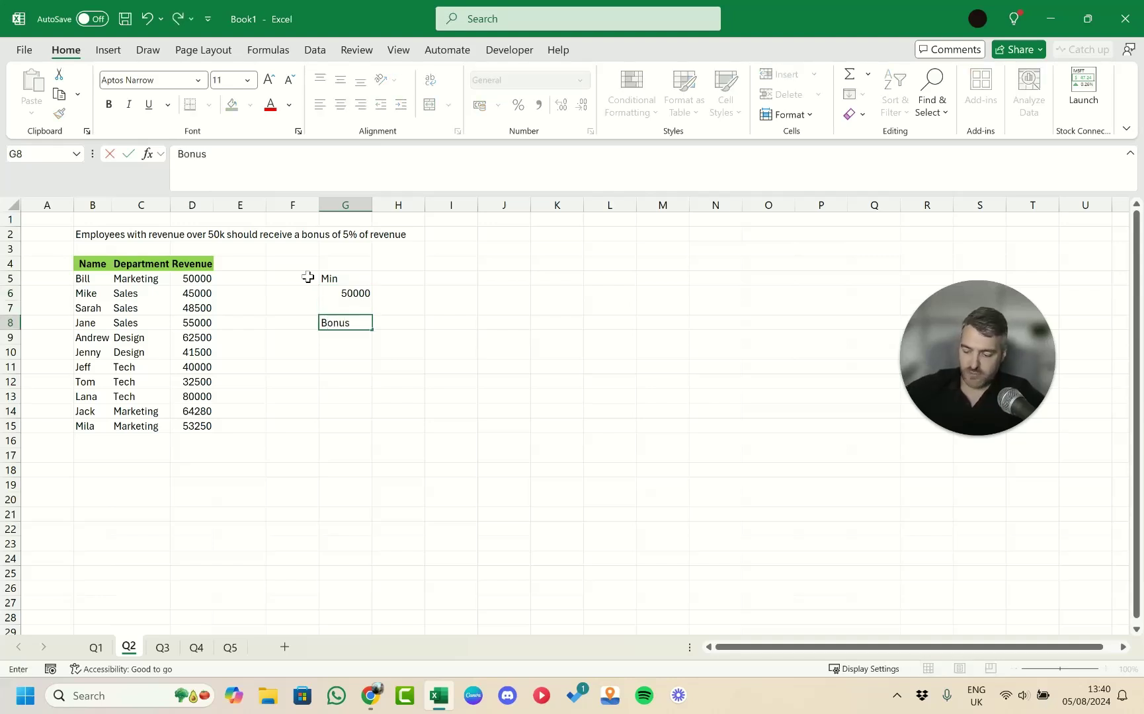
key(Return)
text(5)
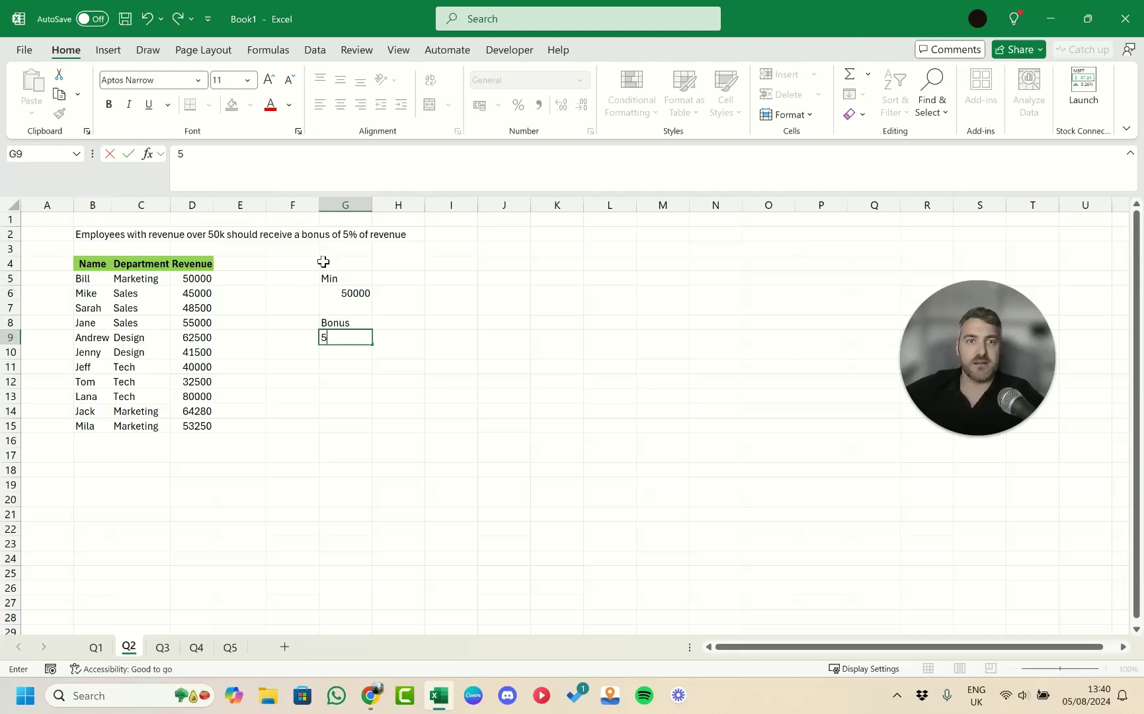
click(360, 429)
click(364, 339)
key(BackSpace)
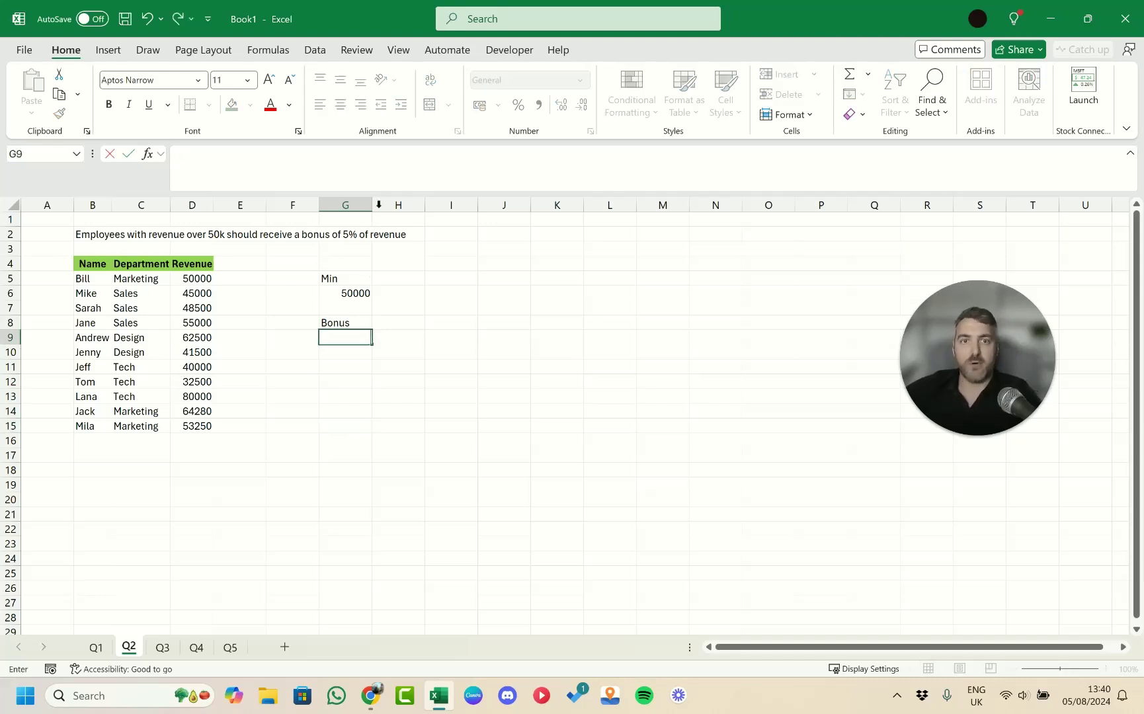
click(416, 291)
Format cell G9 under the Bonus label as a percentage and enter 5%
click(349, 338)
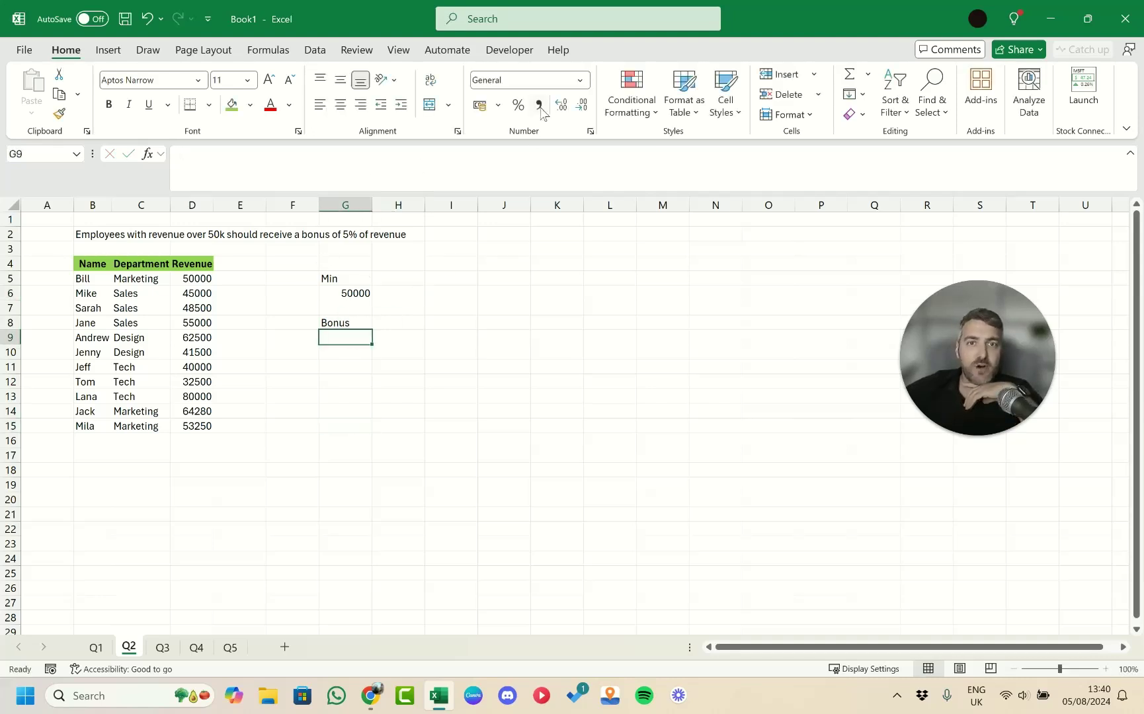
click(581, 80)
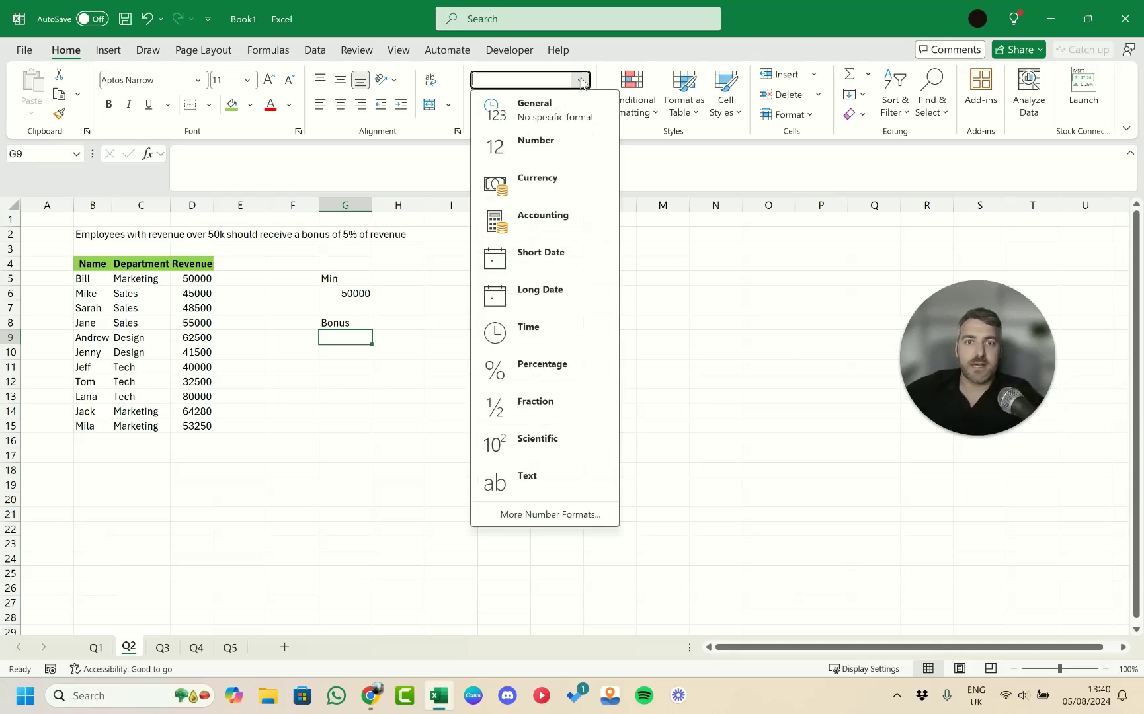
click(581, 80)
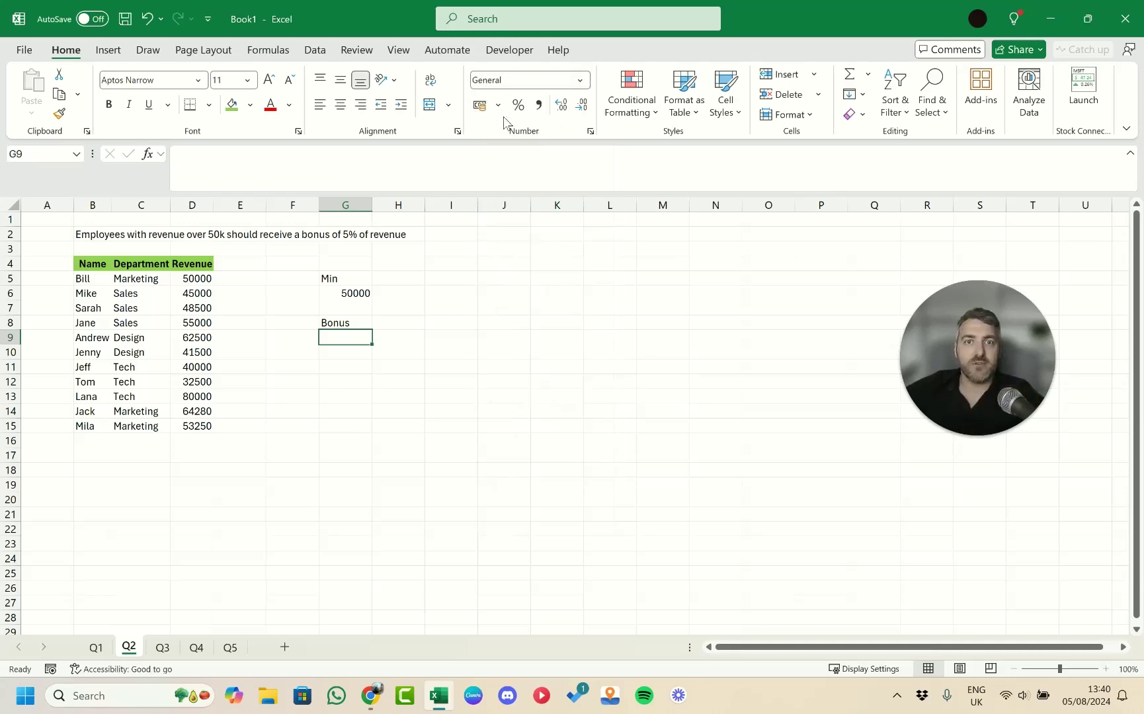
click(522, 104)
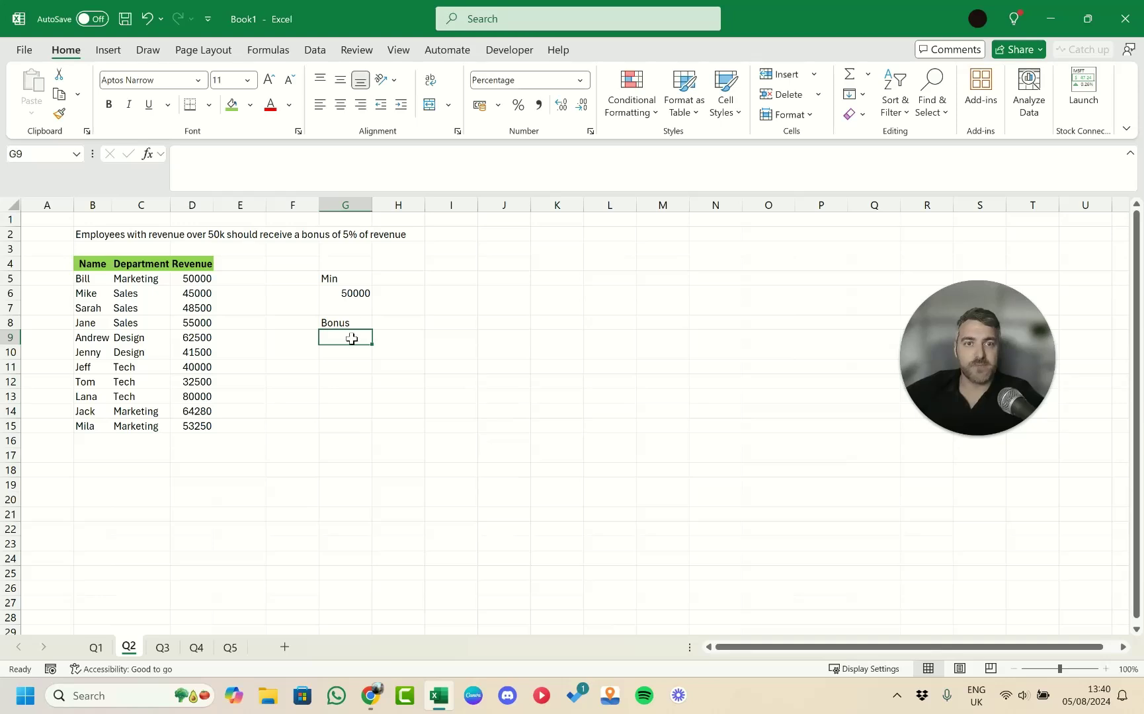
text(5)
key(Return)
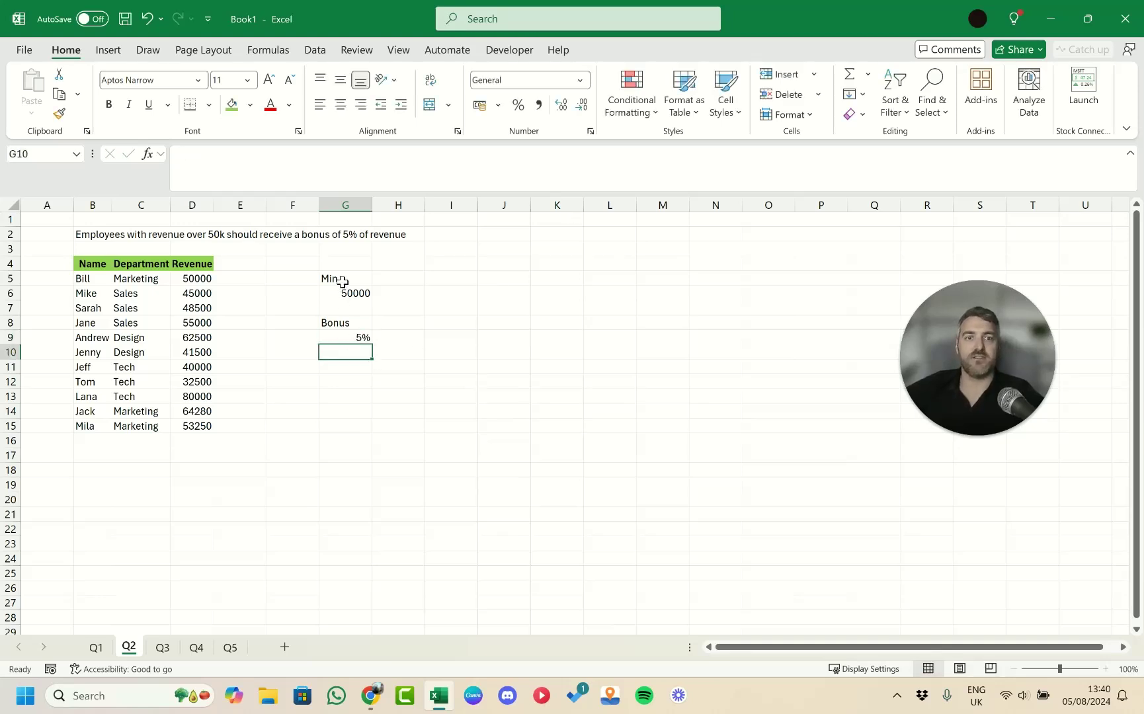
Centre the contents of cells G5:G9 horizontally and align them to the middle vertically
drag(339, 282, 344, 337)
click(340, 104)
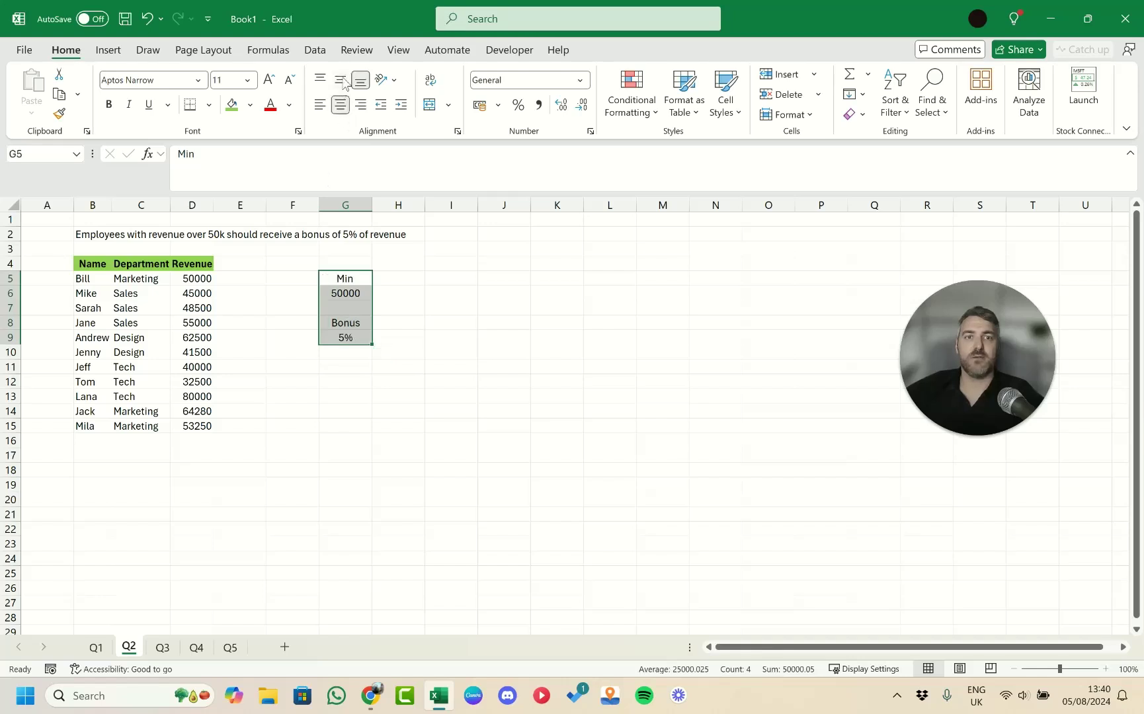
click(340, 80)
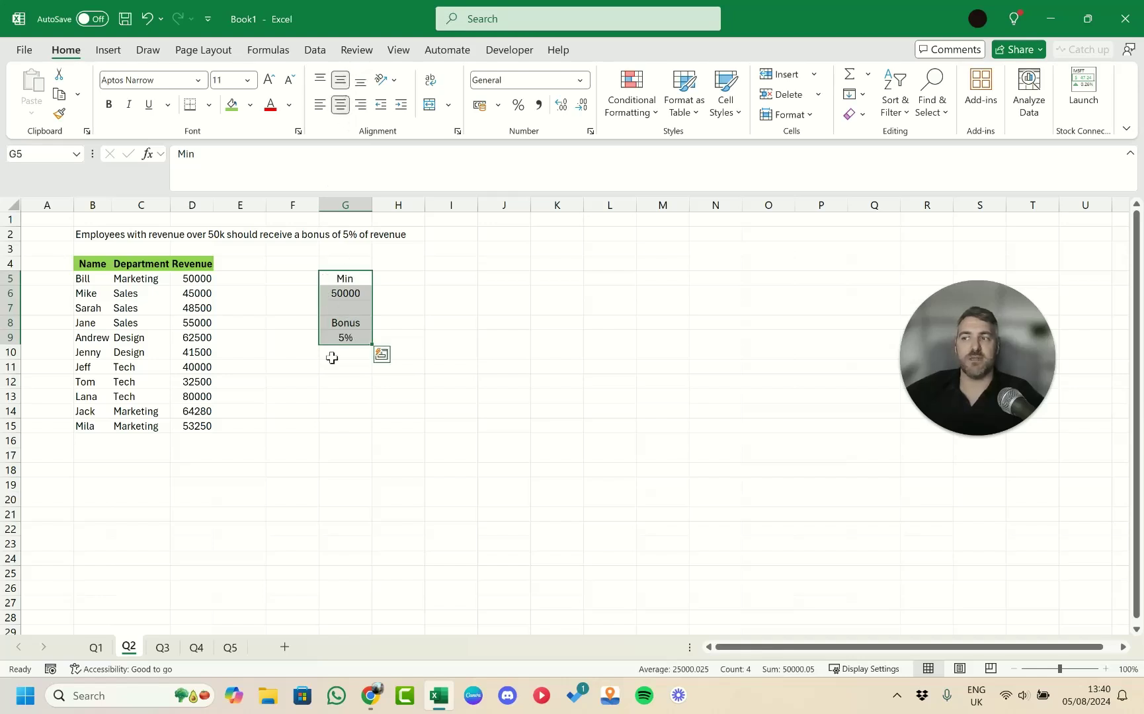
click(405, 342)
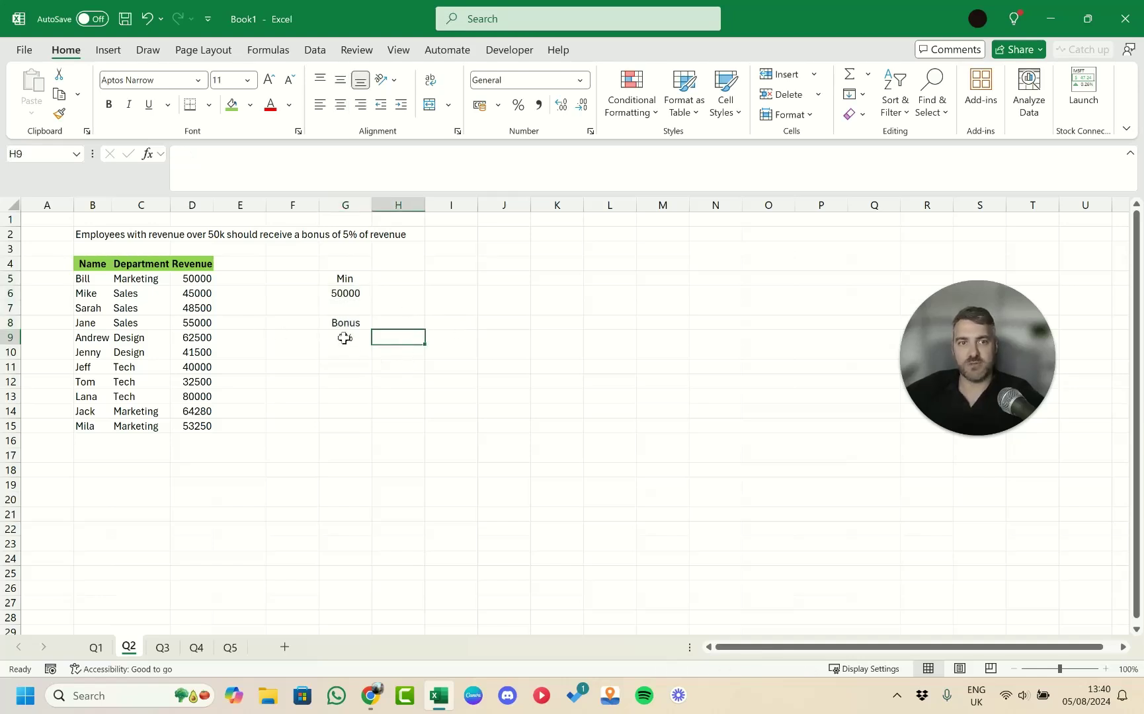
Add the column header Bonus in E4, next to Revenue
click(236, 263)
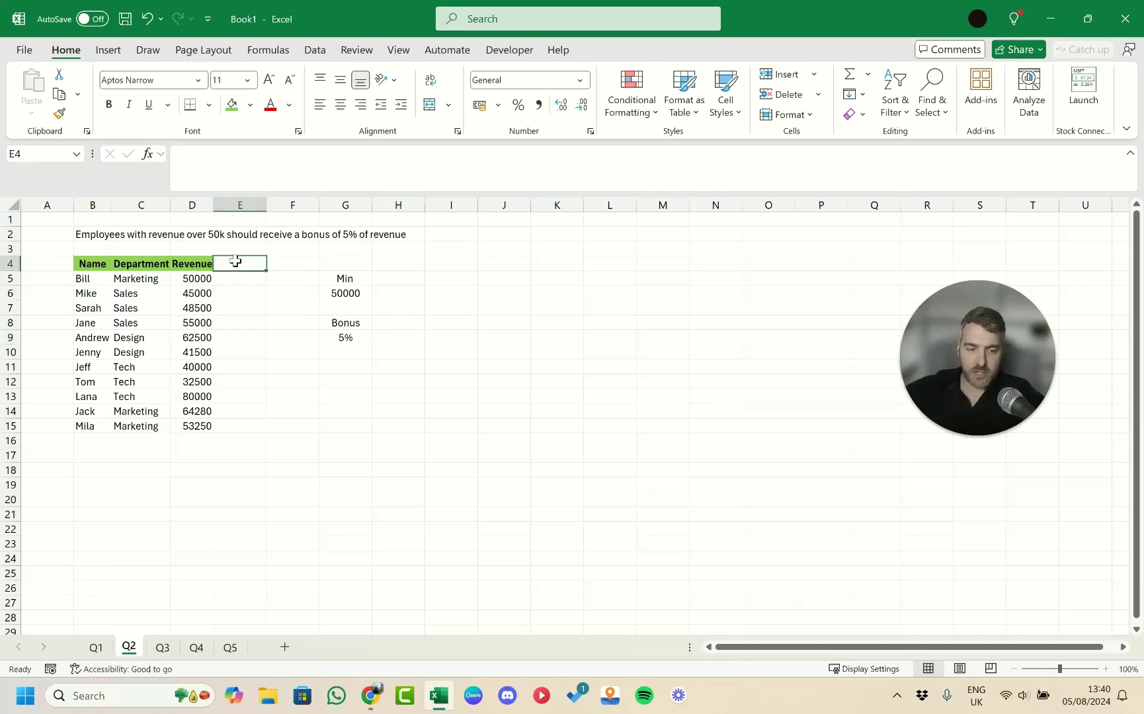
text(b)
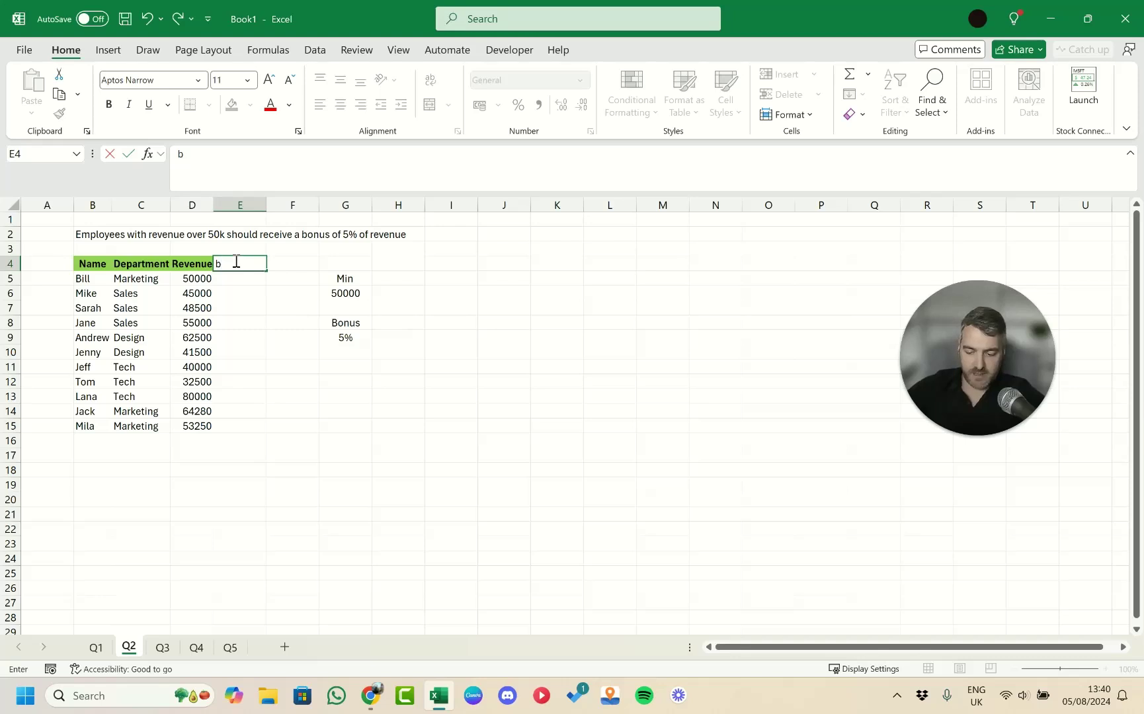
key(BackSpace)
text(Bonus)
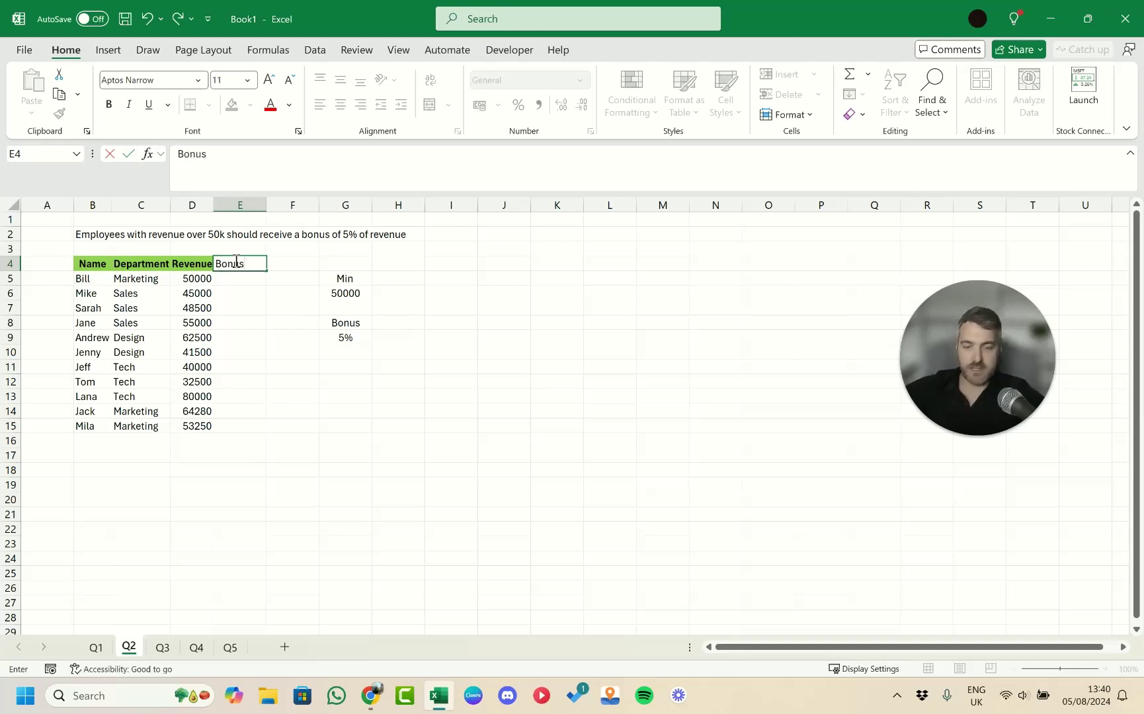
key(Return)
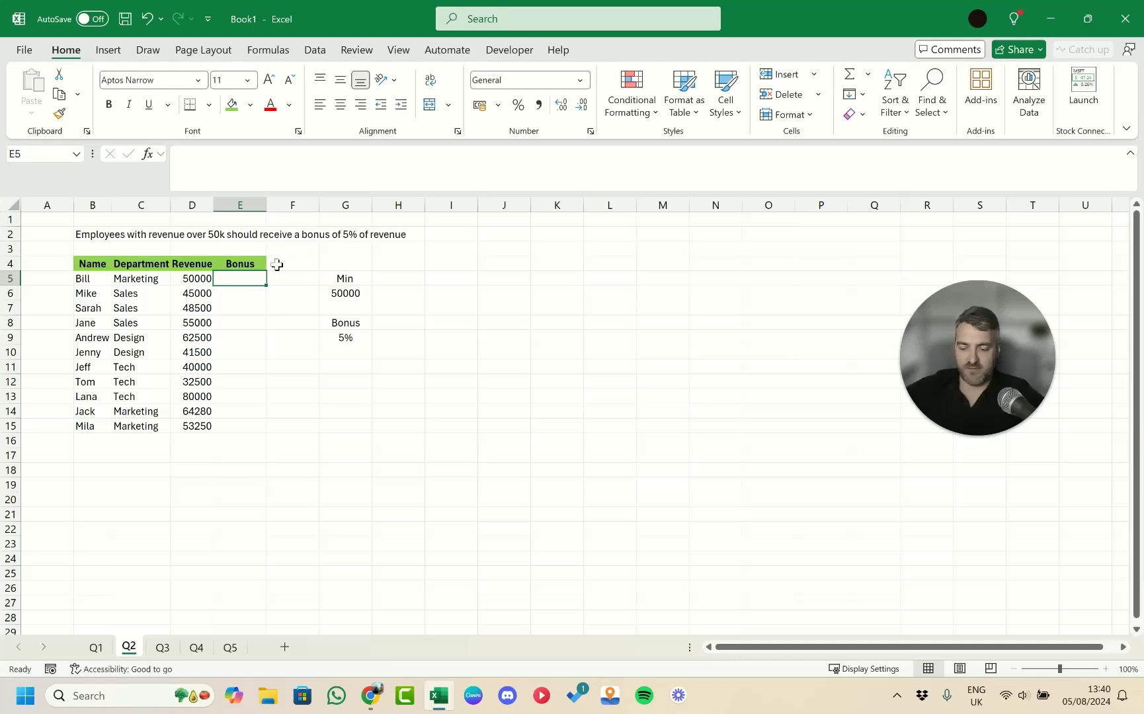
Start an IF formula in E5 testing whether D5 is greater than the minimum in G6, with G6 as the absolute reference $G$6
text(=)
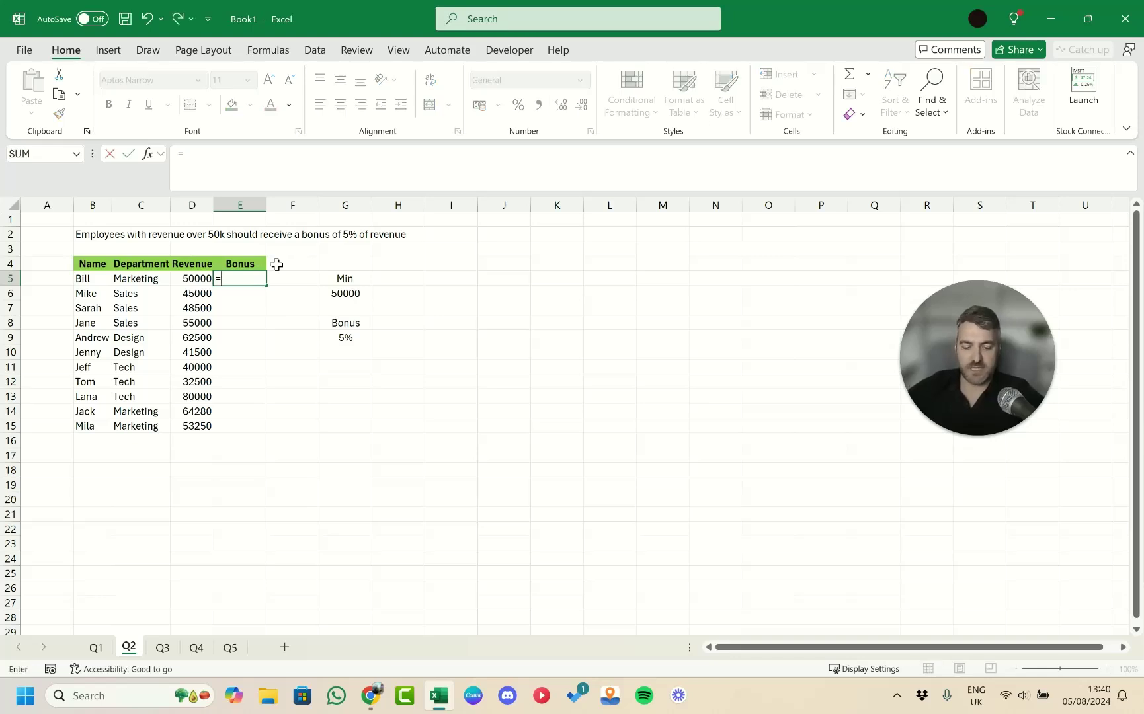
text(if)
key(Tab)
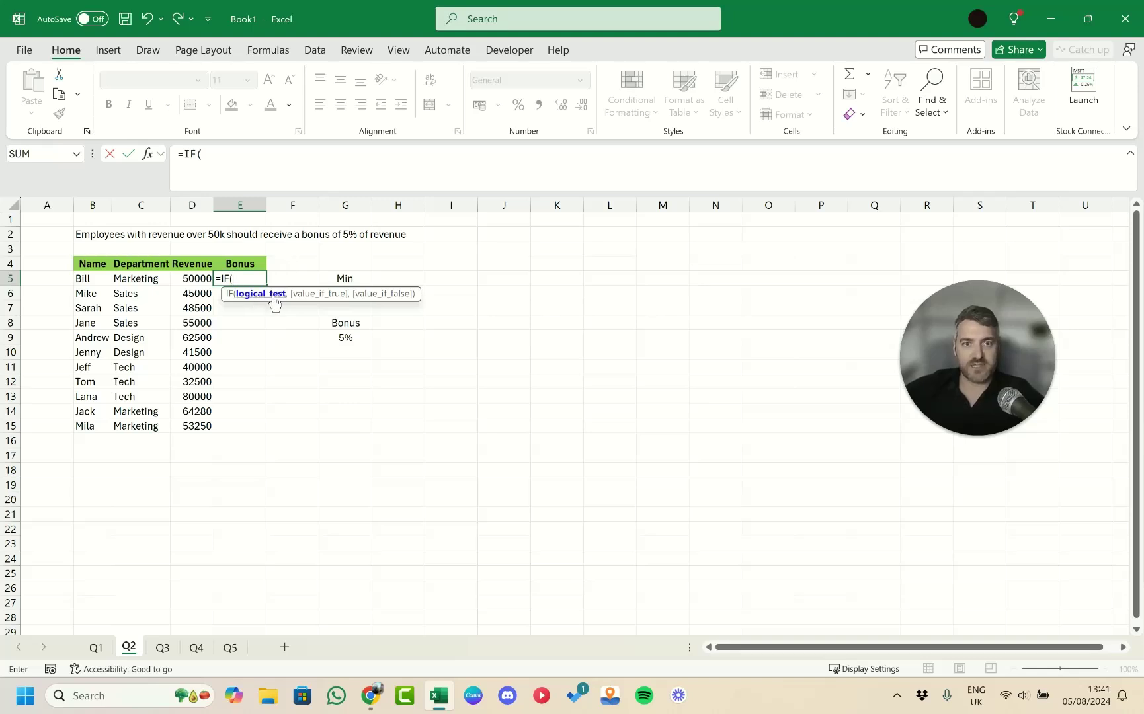
click(193, 277)
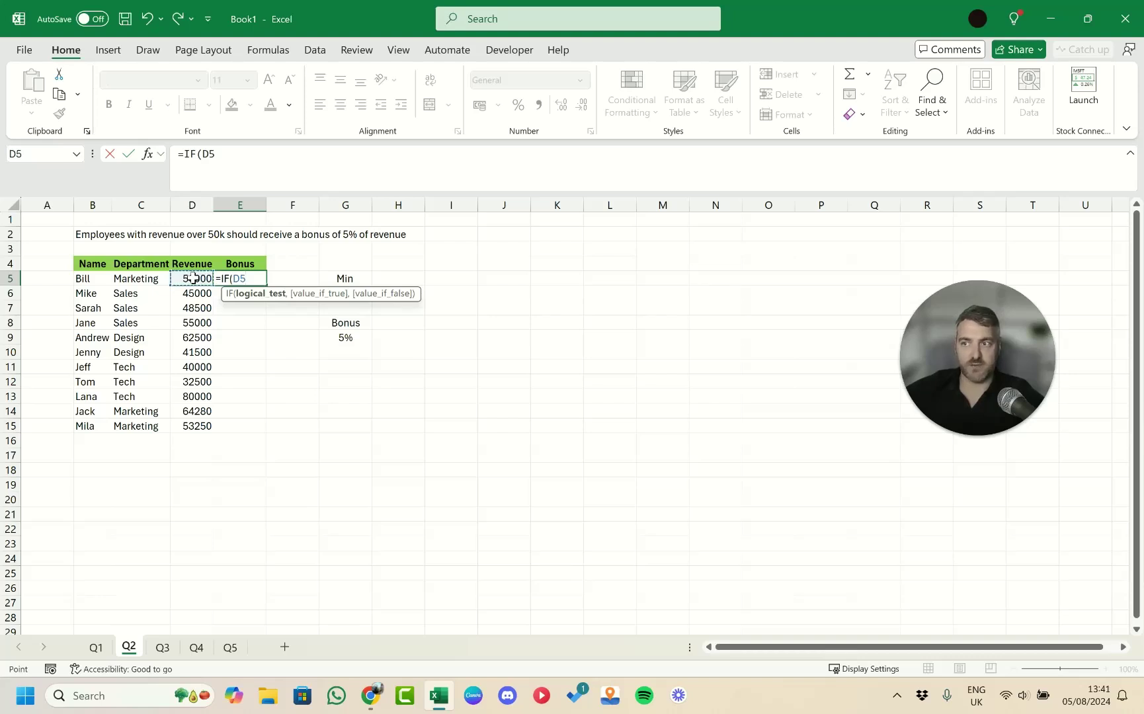
text(>)
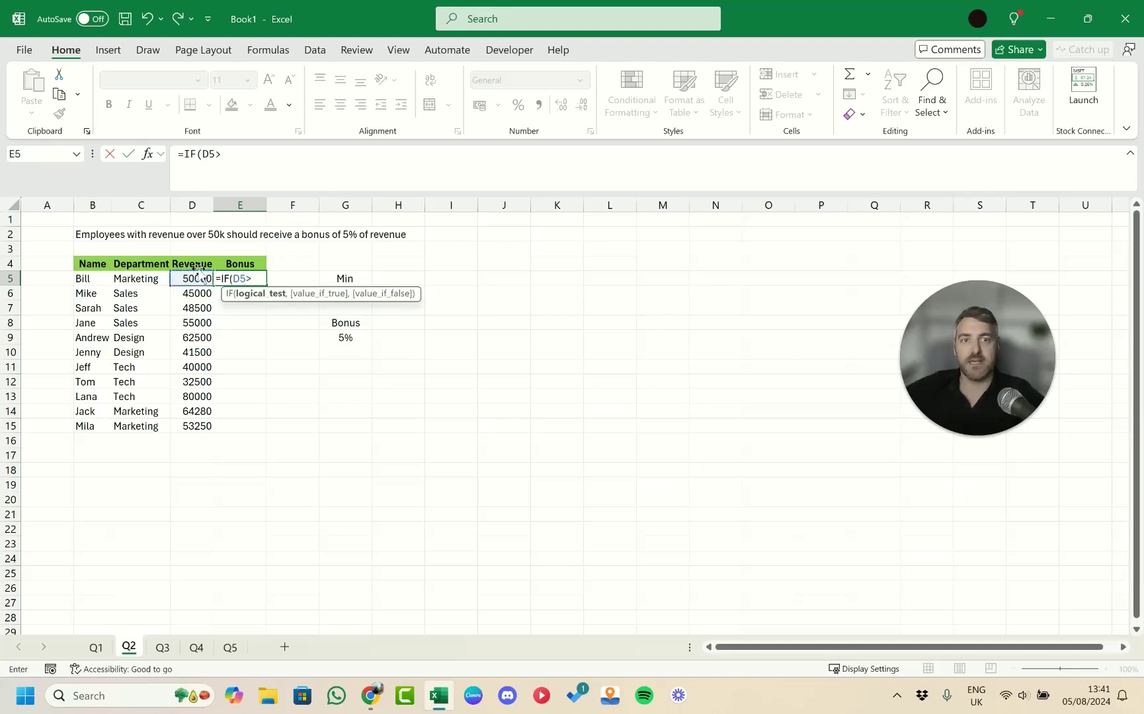
click(358, 308)
key(Up)
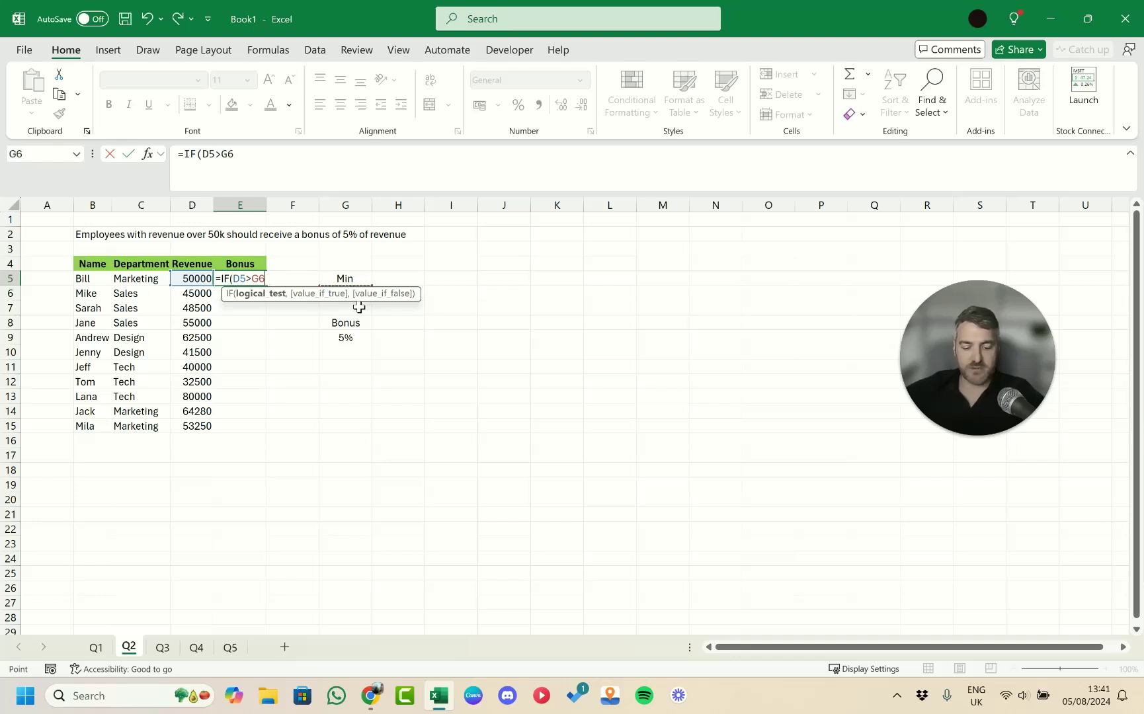
key(Return)
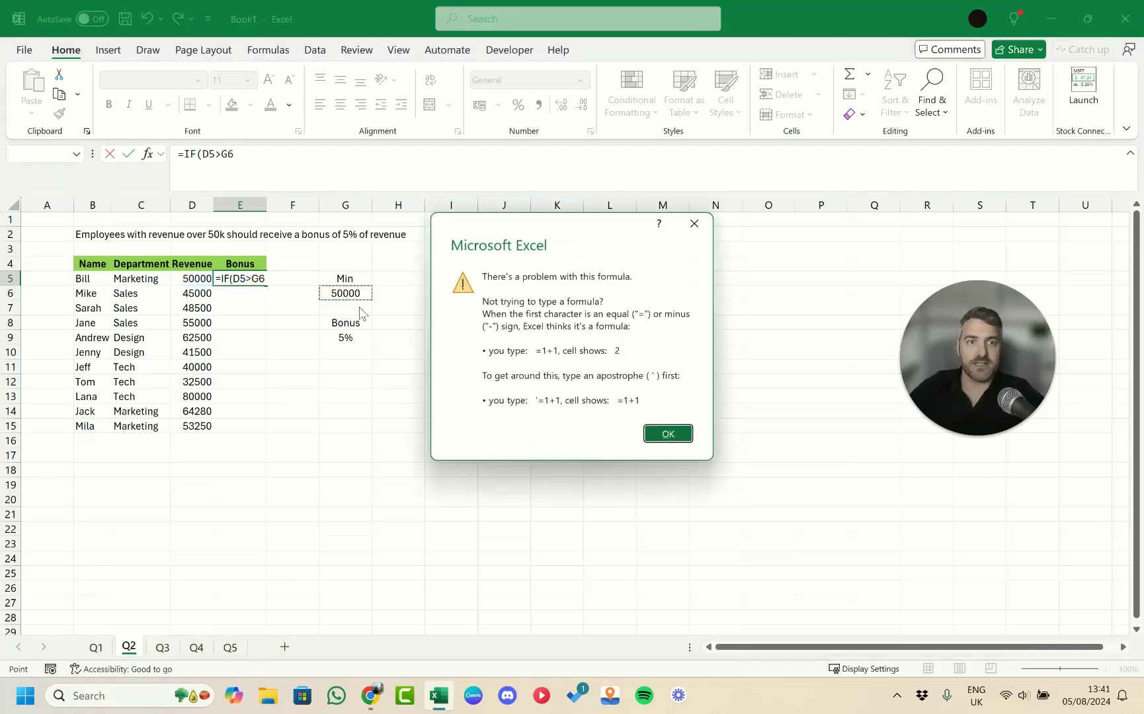
key(Return)
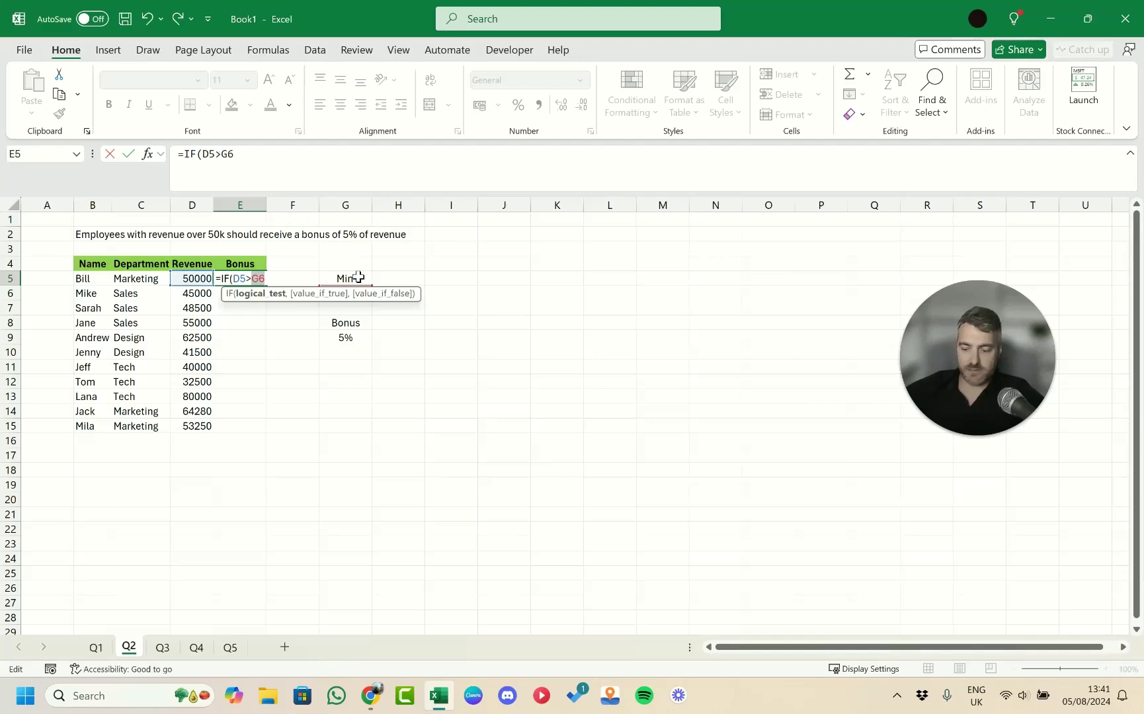
key(Right)
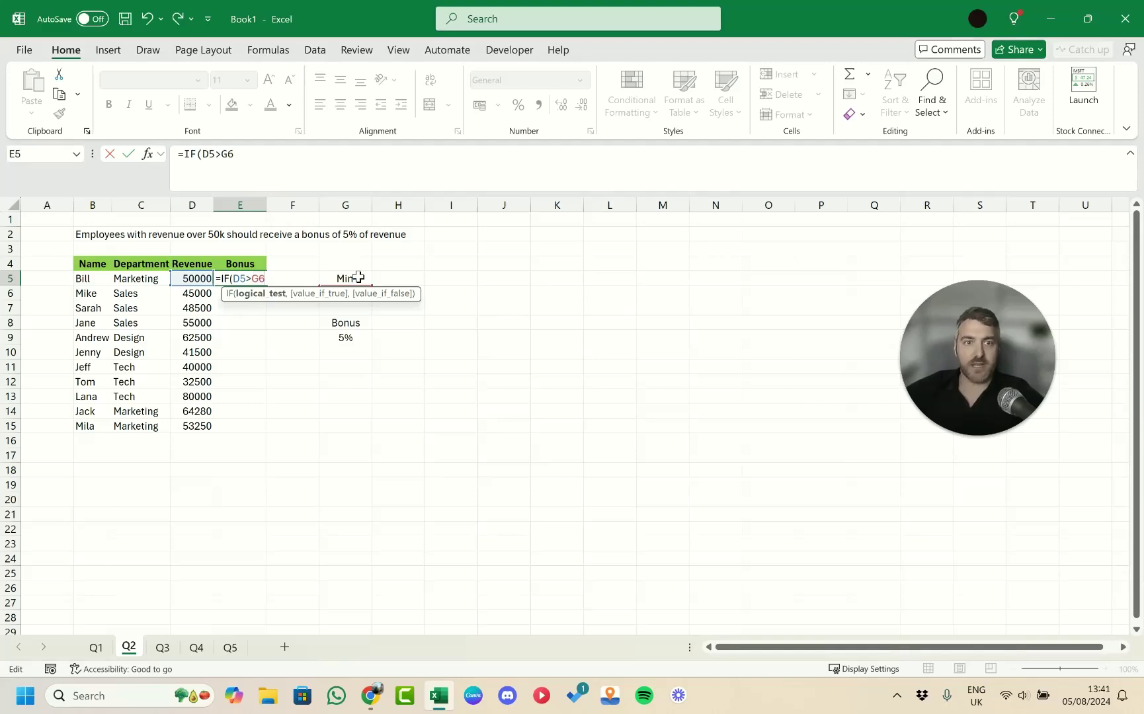
key(F4)
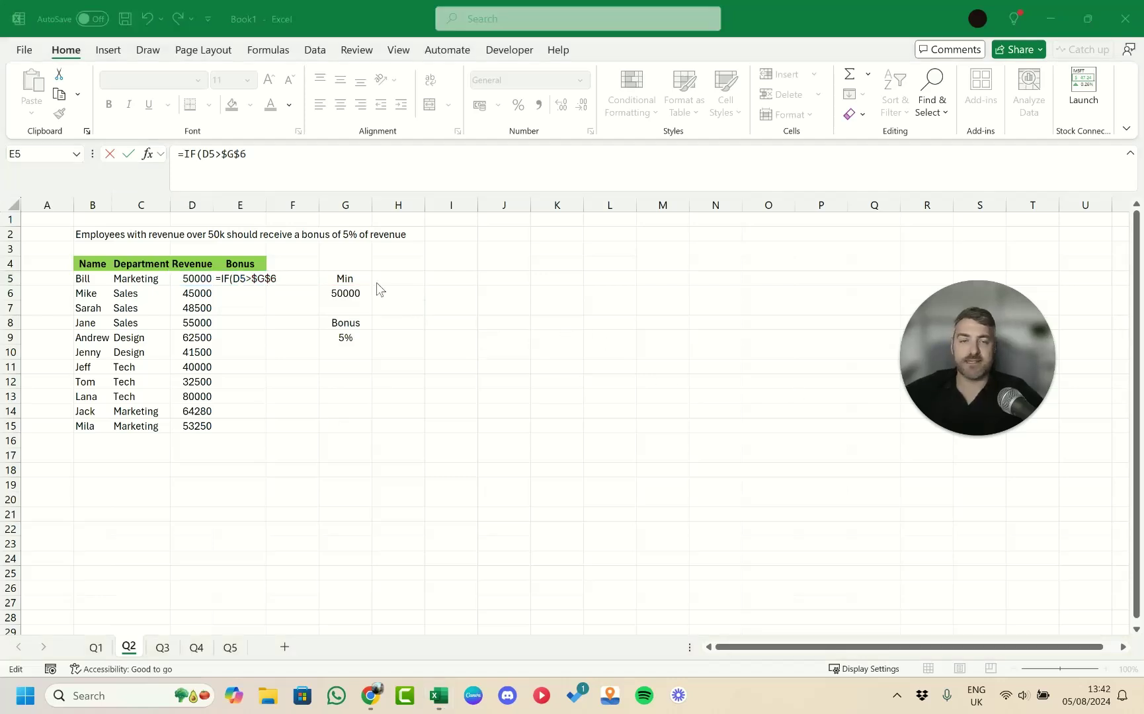
Complete the E5 IF formula to return D5*G9 when true and an empty string "" when false
click(283, 276)
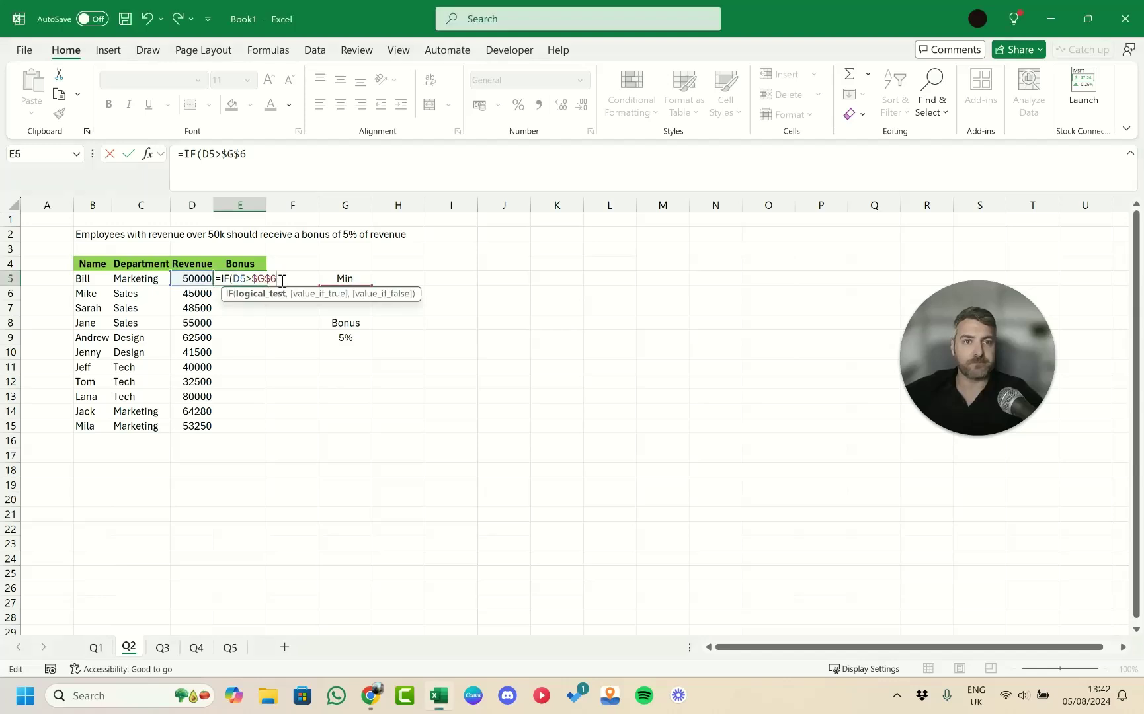
text(,)
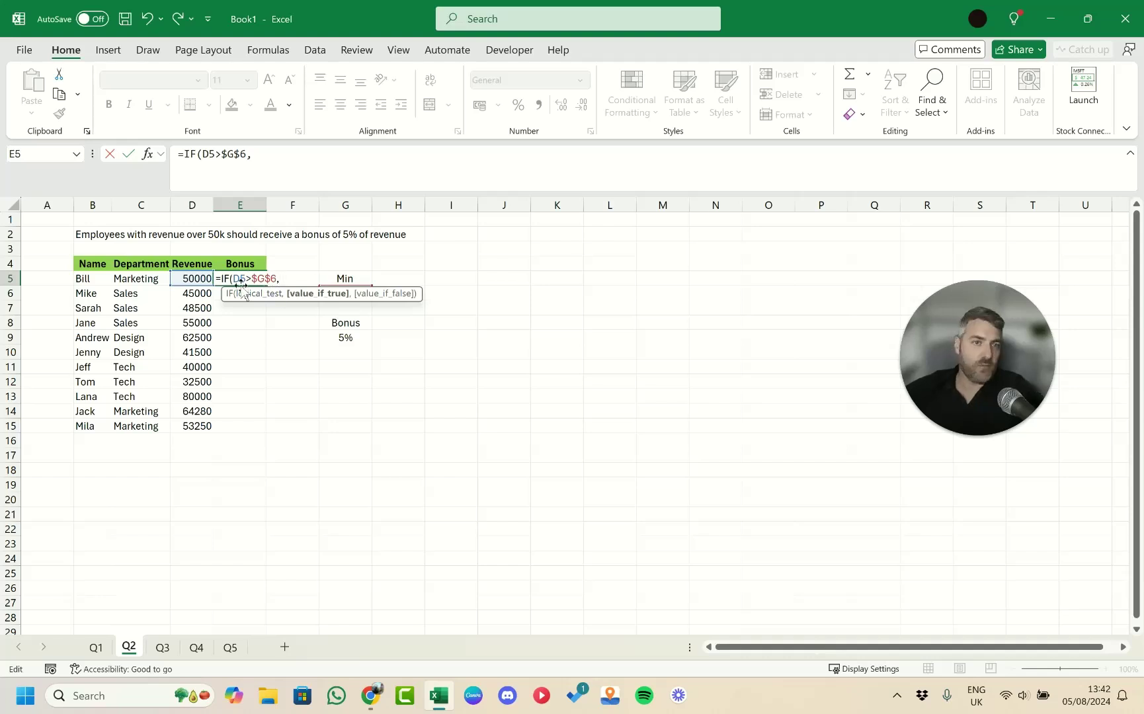
click(206, 278)
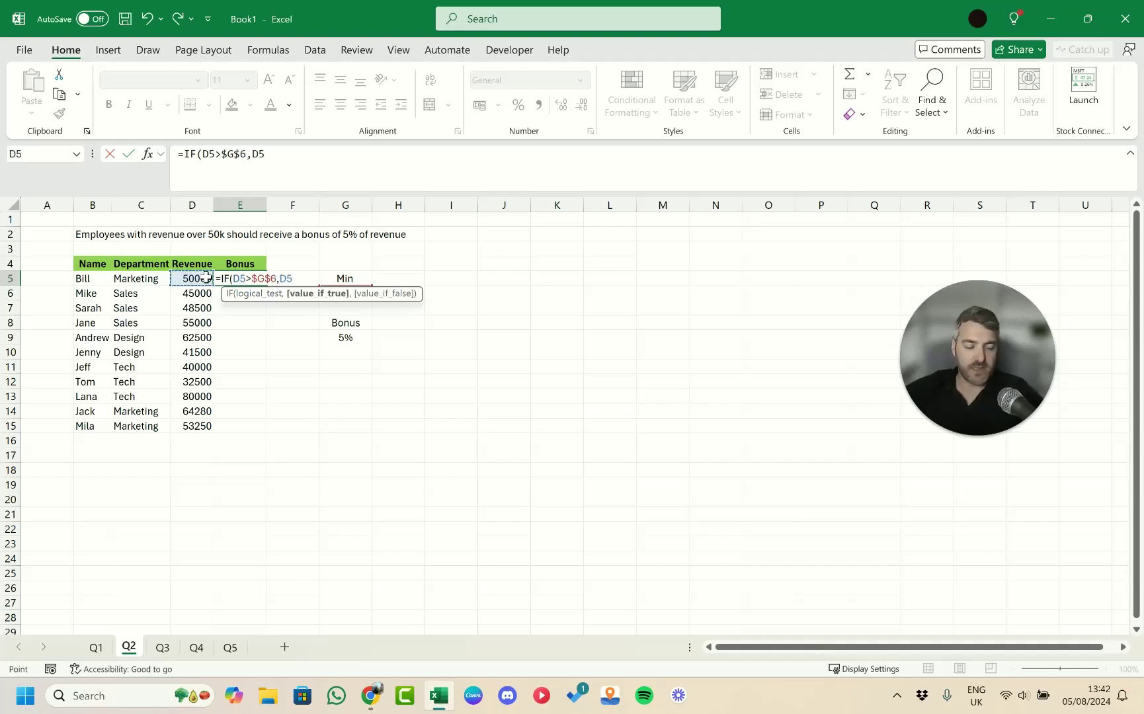
text(*)
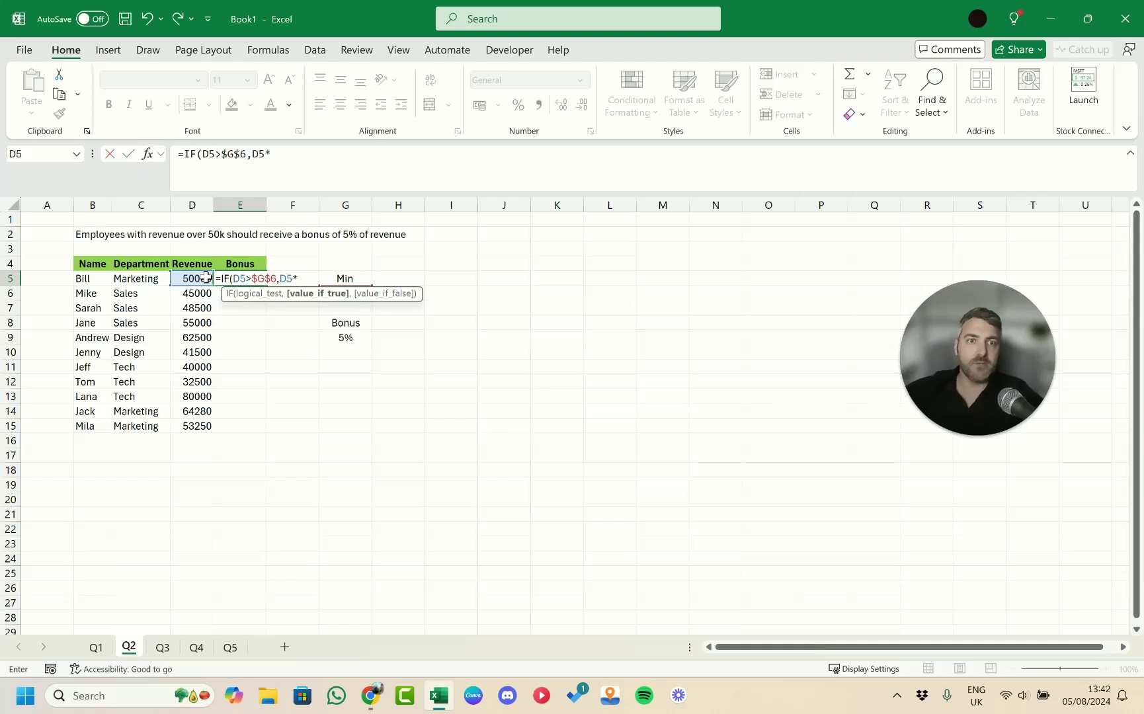
click(347, 337)
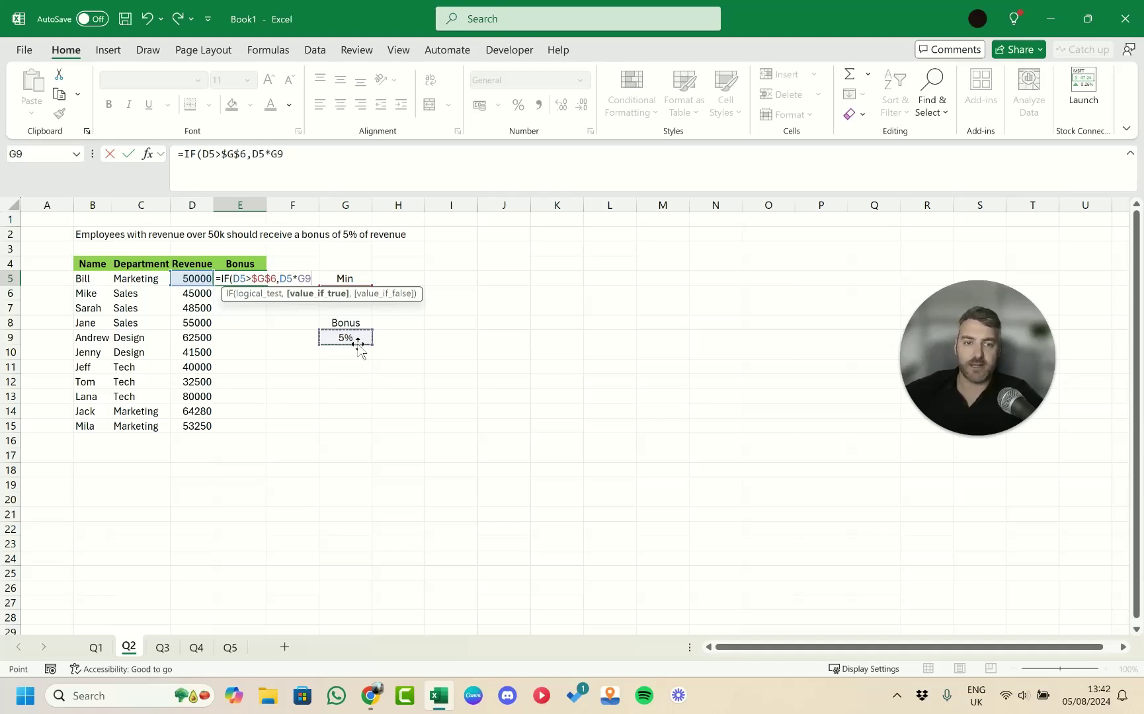
text(,)
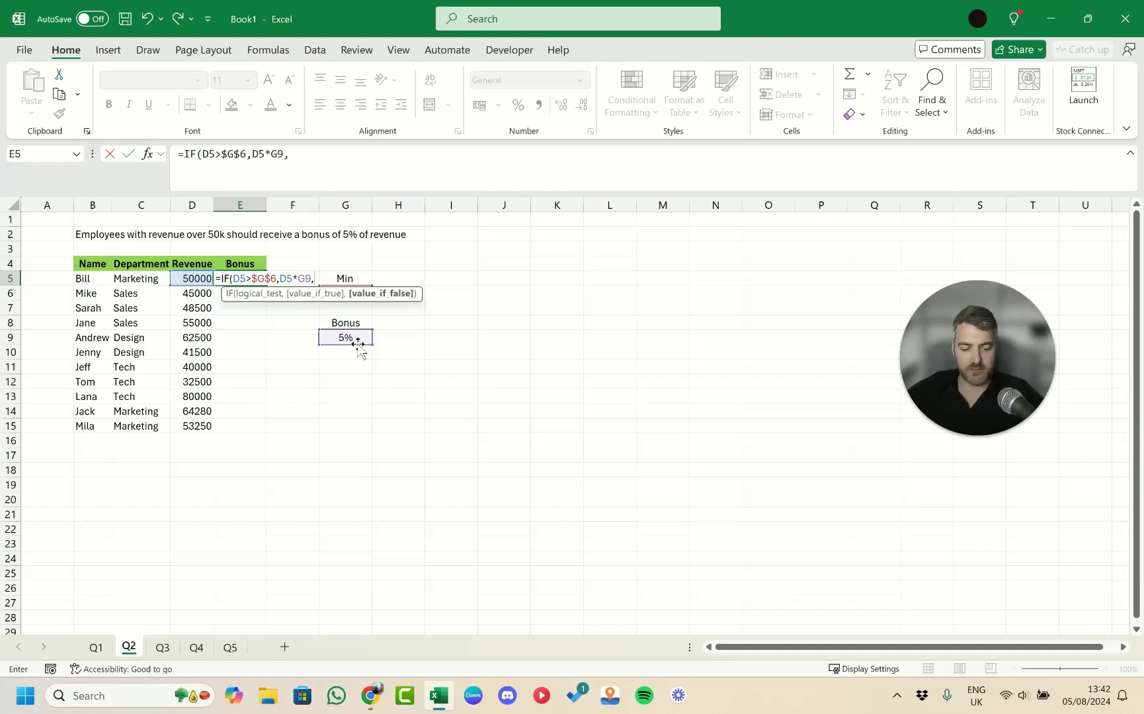
text("")
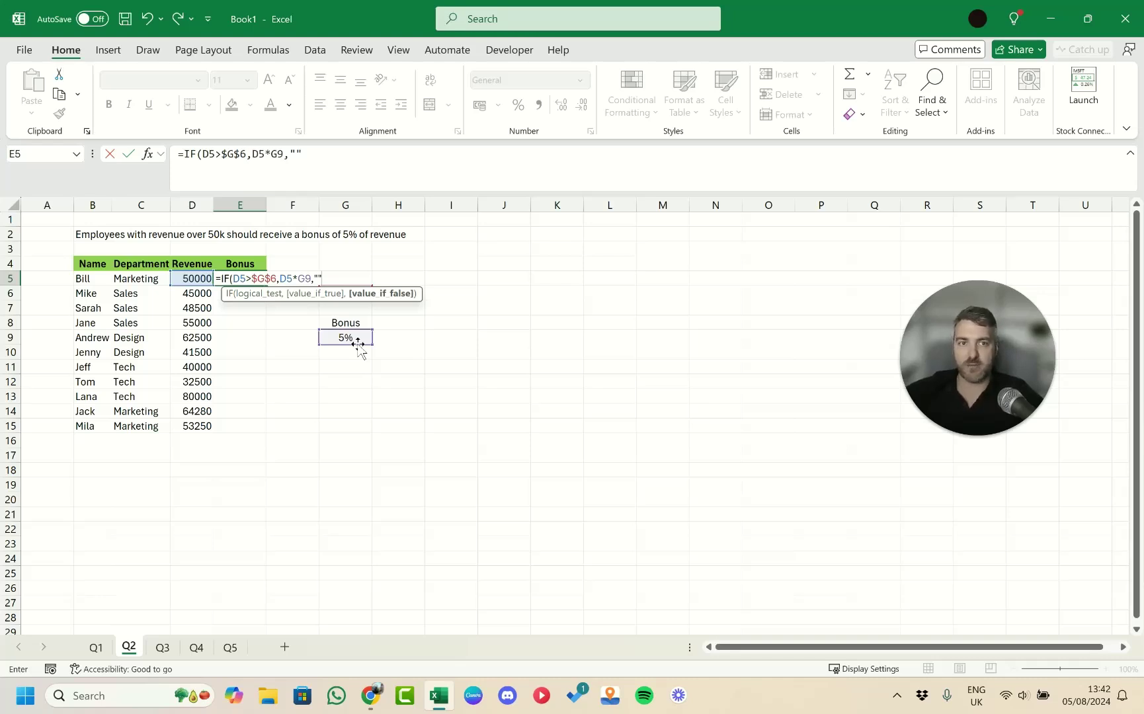
text())
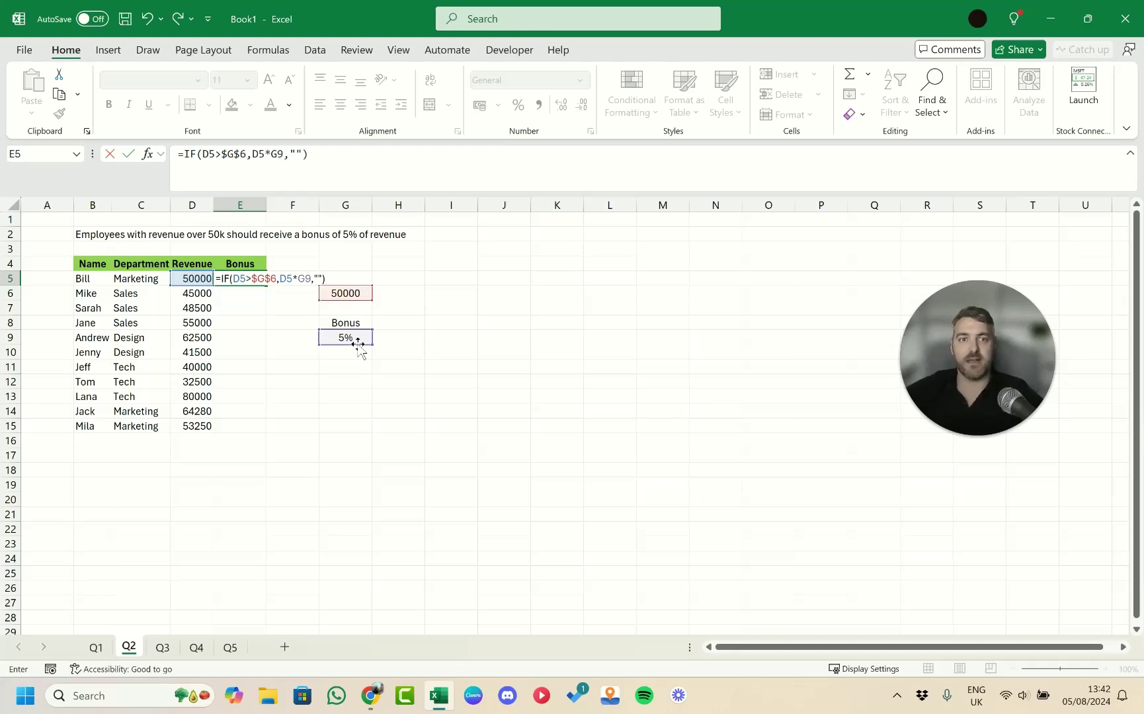
key(Return)
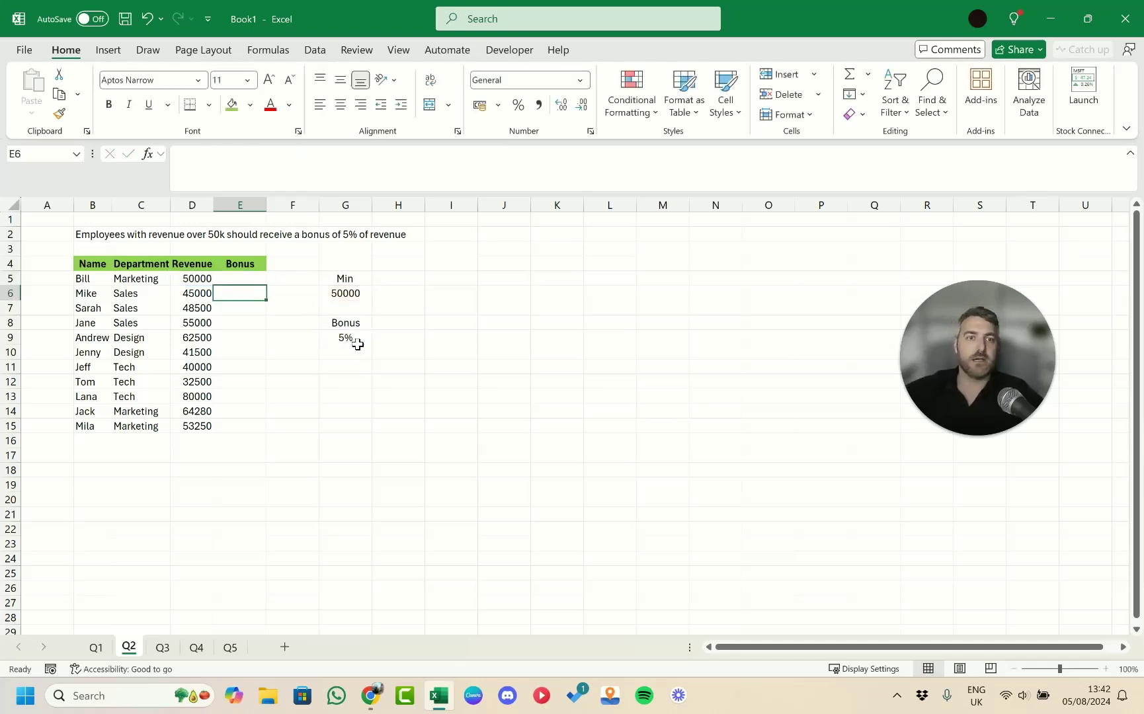
Make the G9 reference in the E5 bonus formula absolute, giving =IF(D5>$G$6,D5*$G$9,"")
click(358, 340)
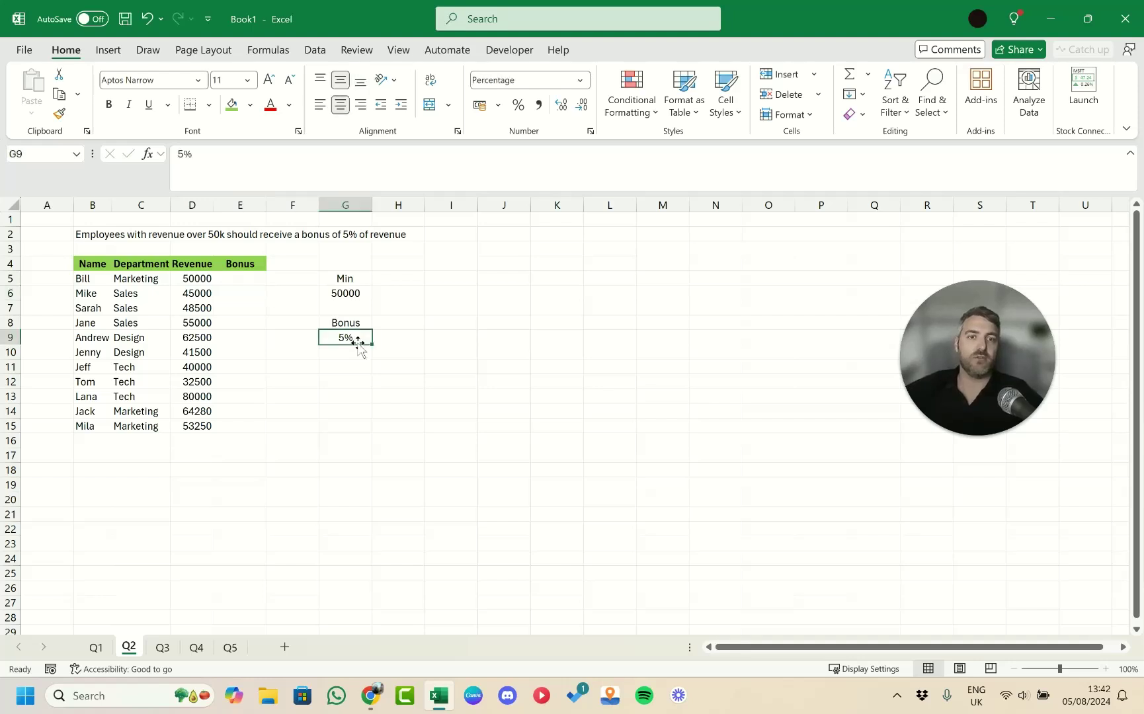
click(255, 279)
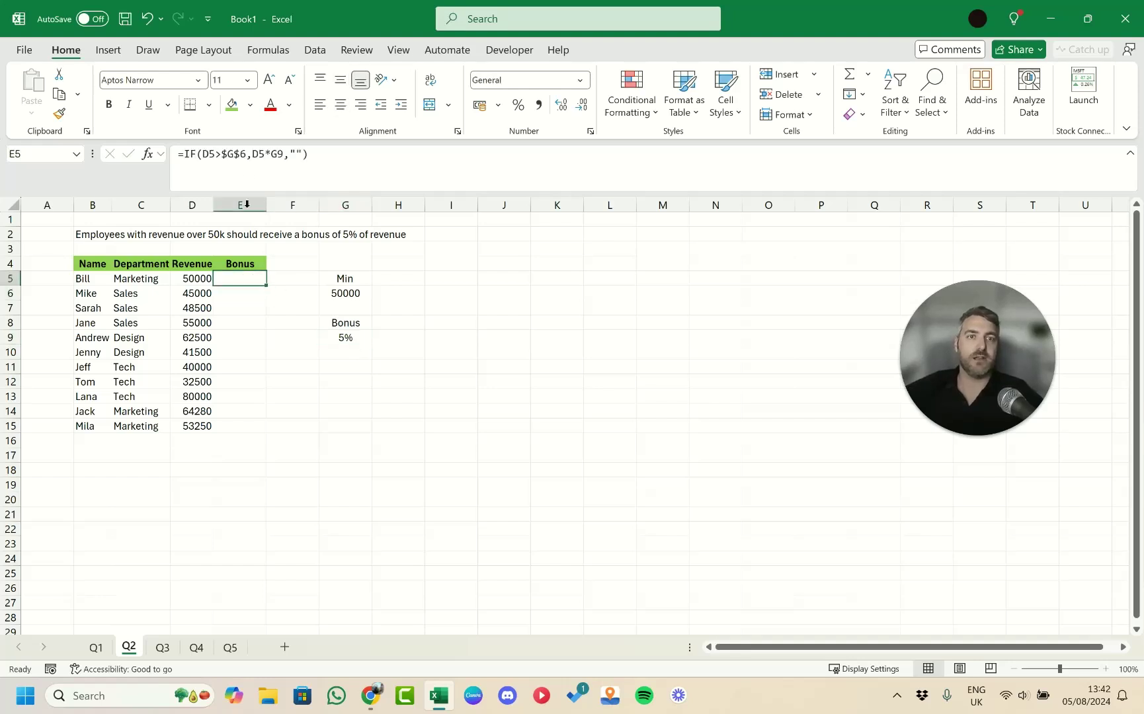
click(275, 154)
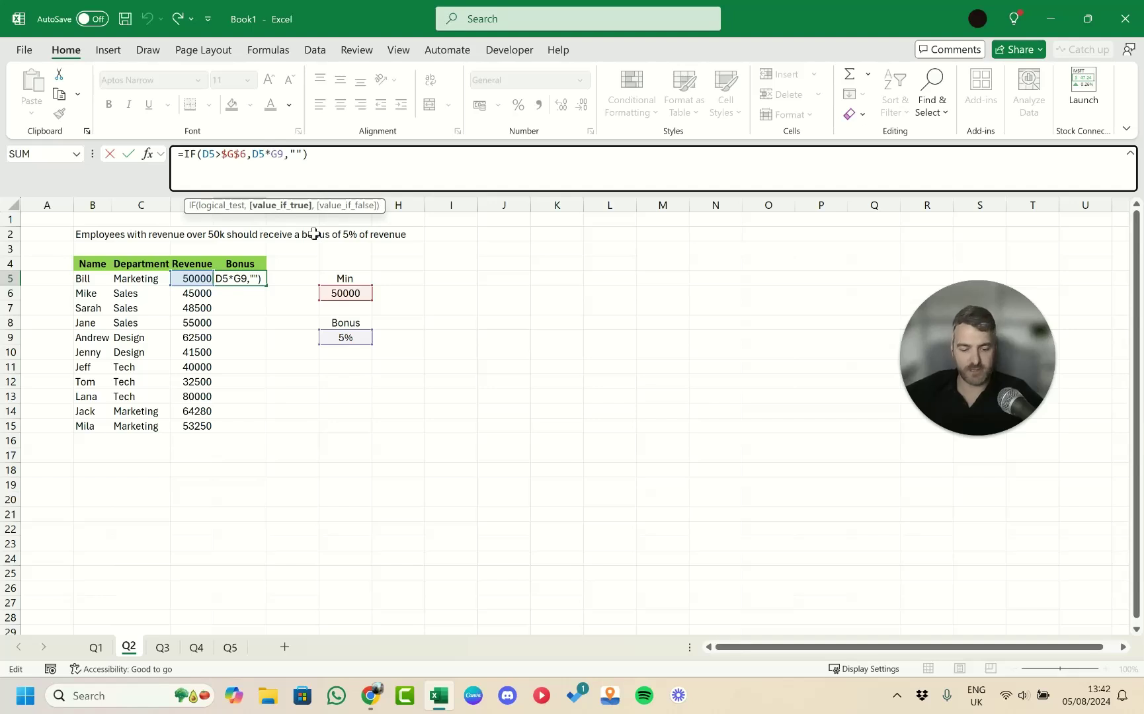
key(F4)
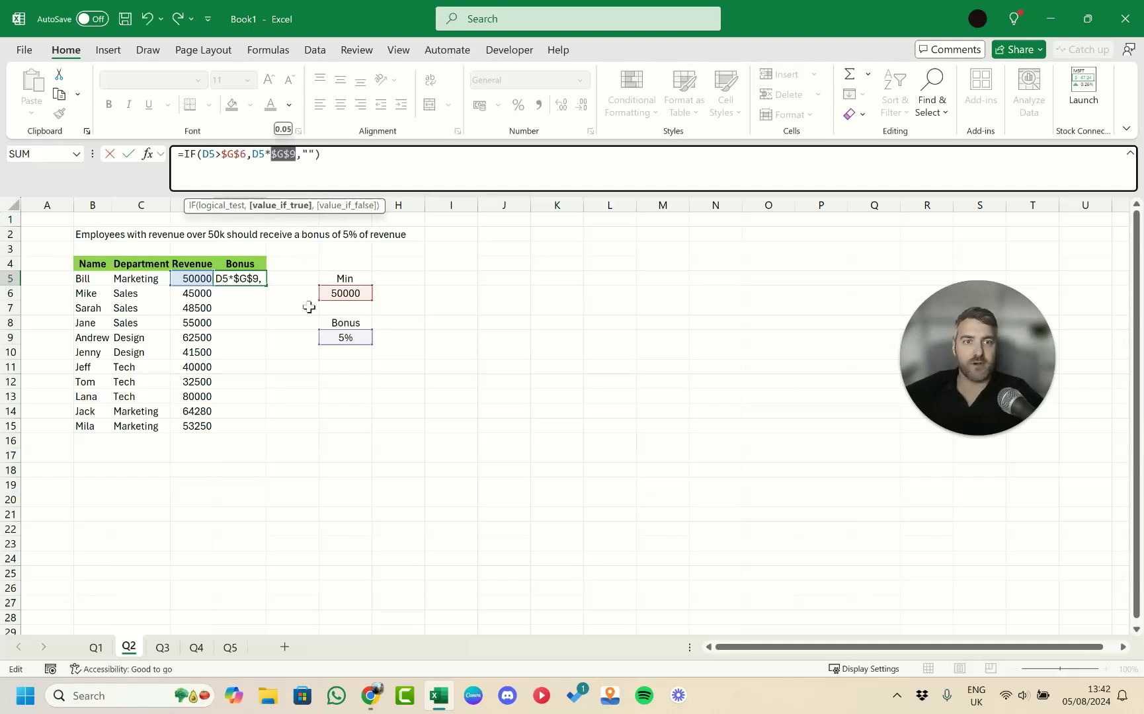
key(Return)
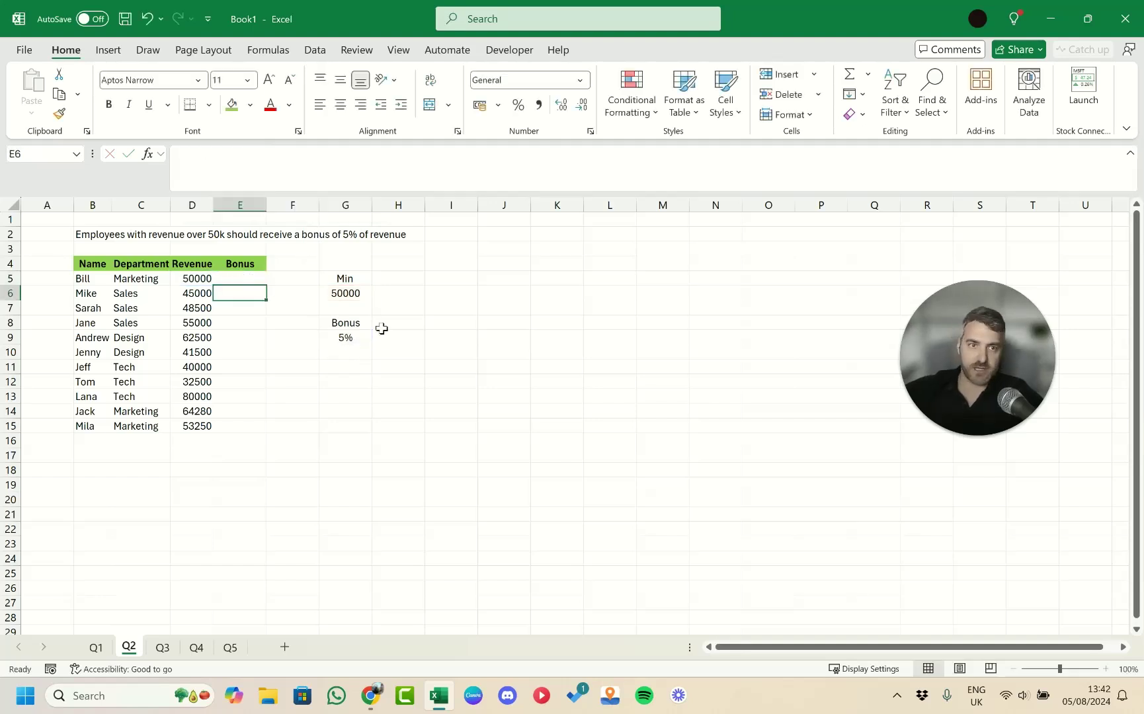
Fill the bonus formula from E5 down through E15 and inspect the cells that received a bonus
click(250, 279)
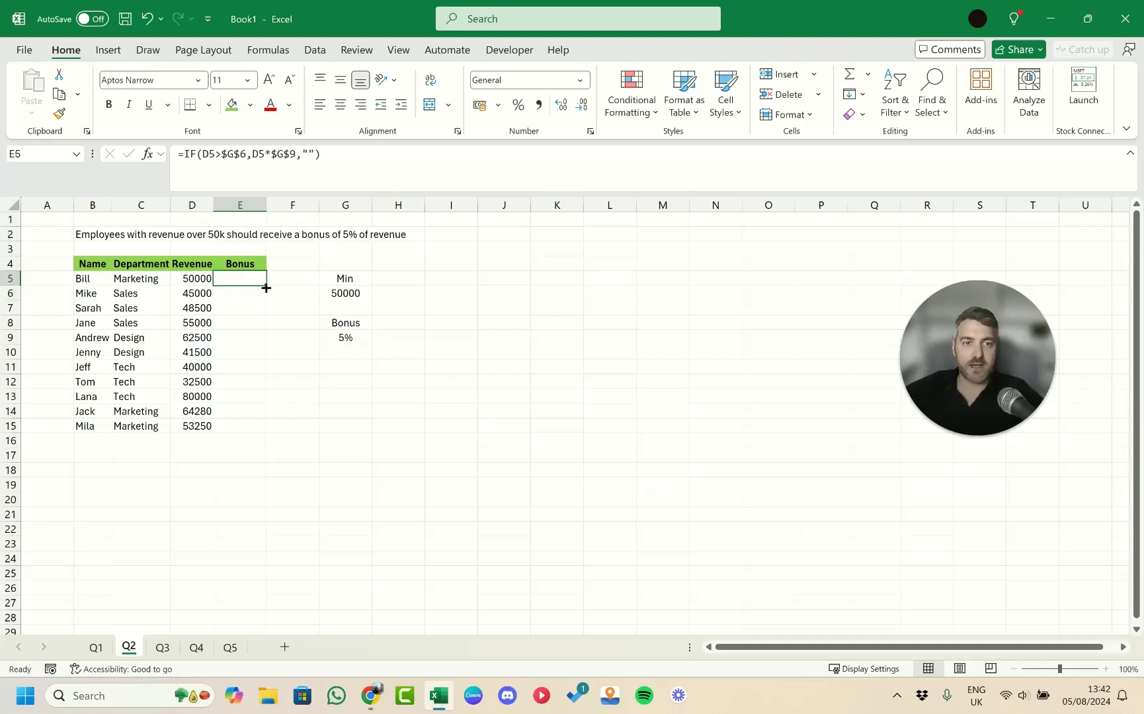
double_click(266, 285)
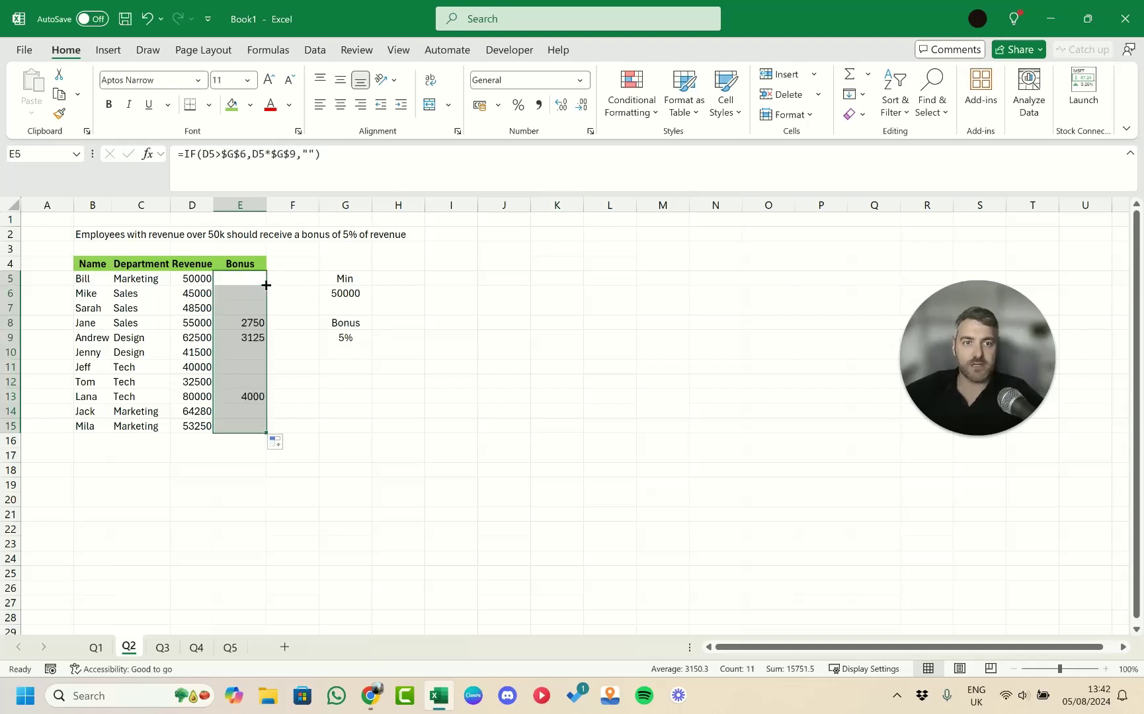
click(341, 468)
click(242, 321)
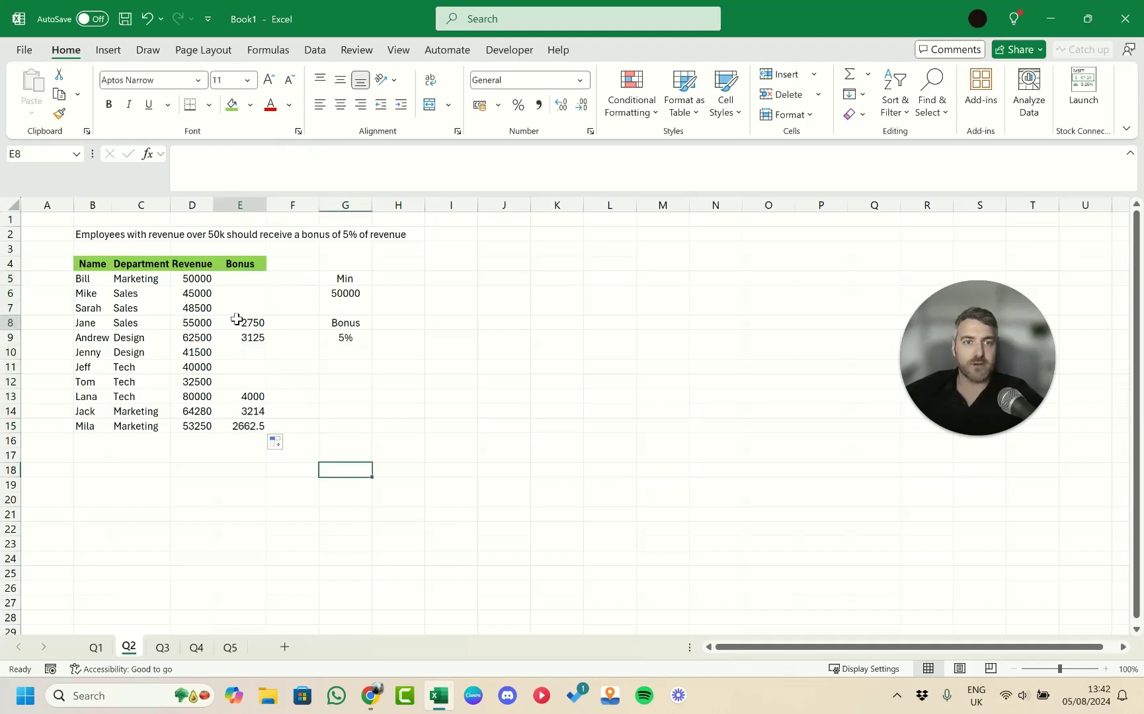
click(254, 337)
click(255, 397)
click(252, 412)
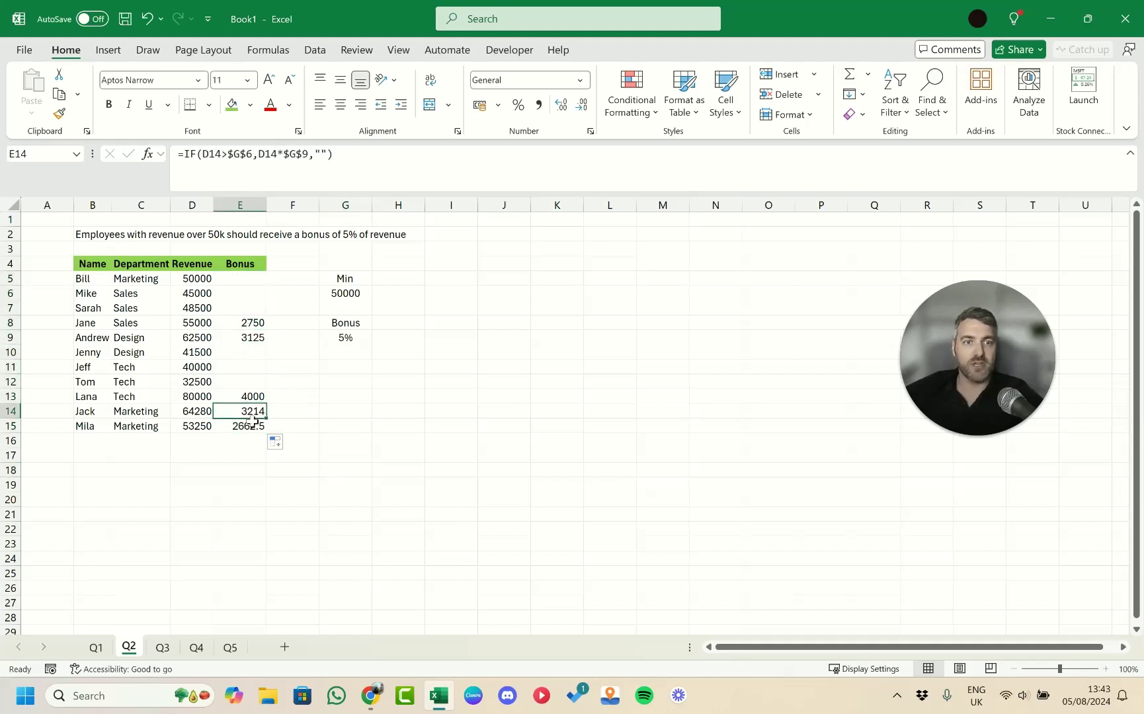
click(250, 427)
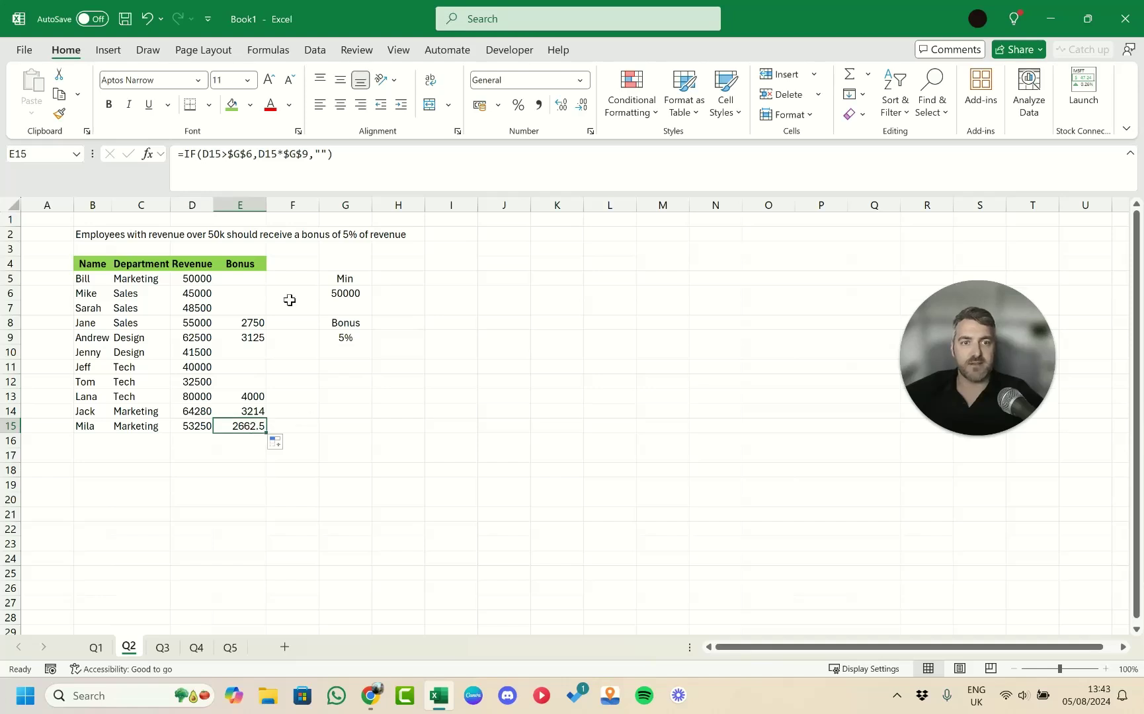
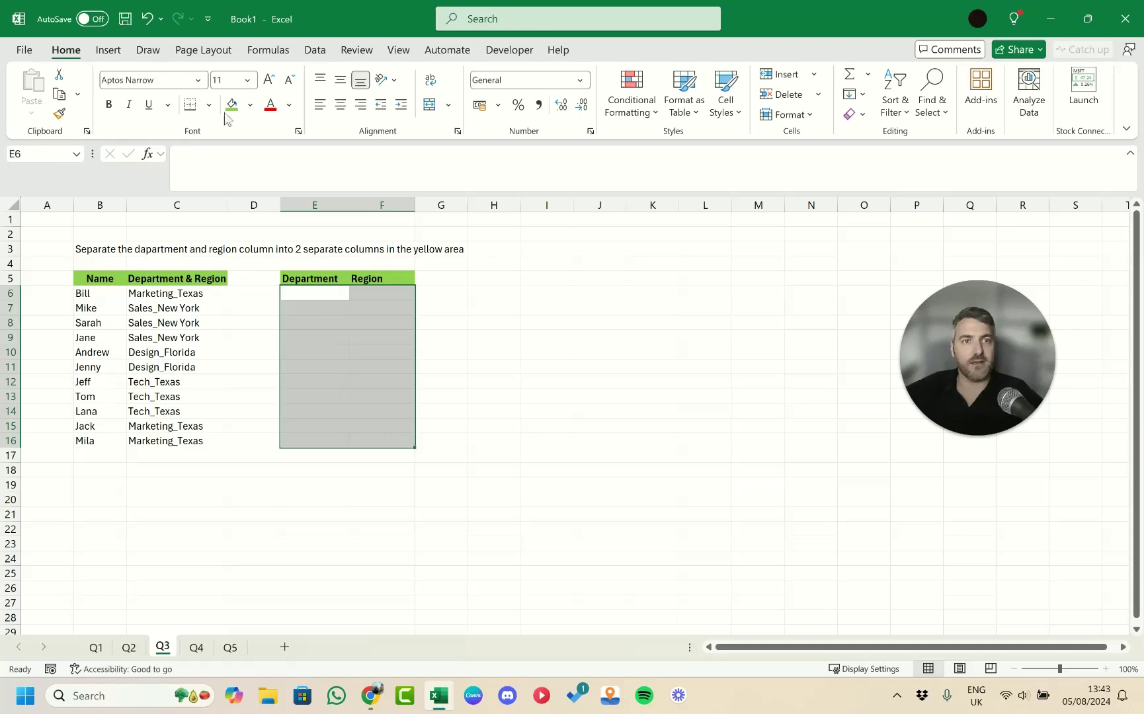
Apply a yellow fill to the empty Department and Region cells E6:F16 on sheet Q3
click(250, 105)
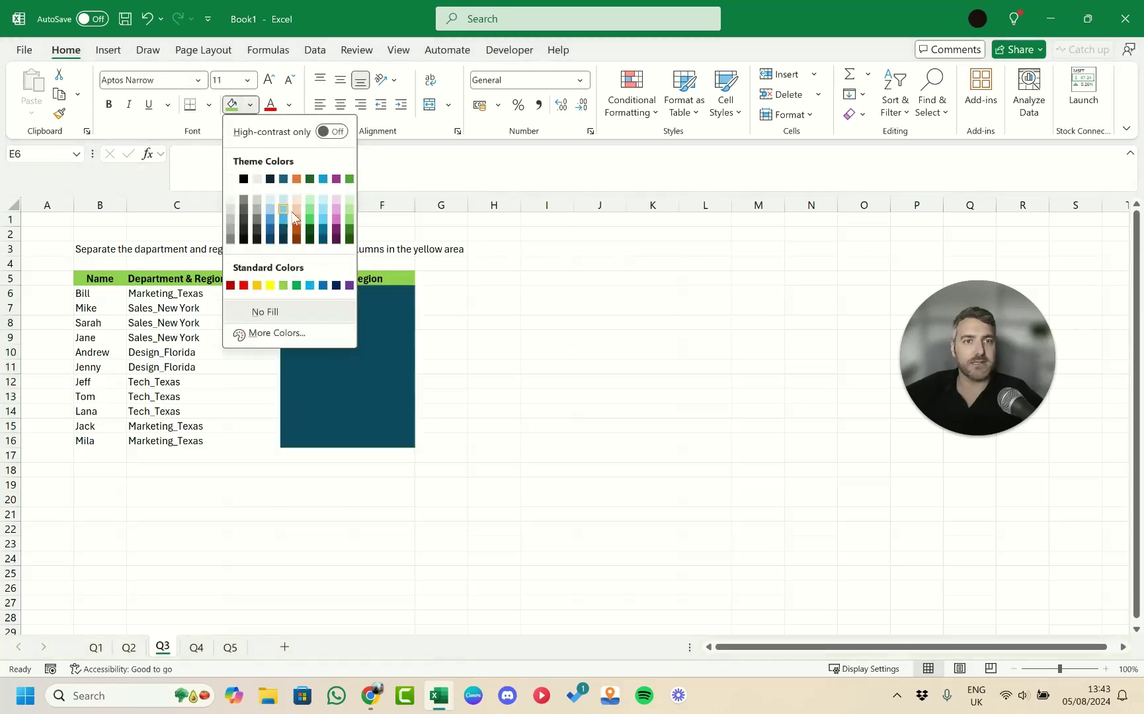
click(270, 285)
click(435, 352)
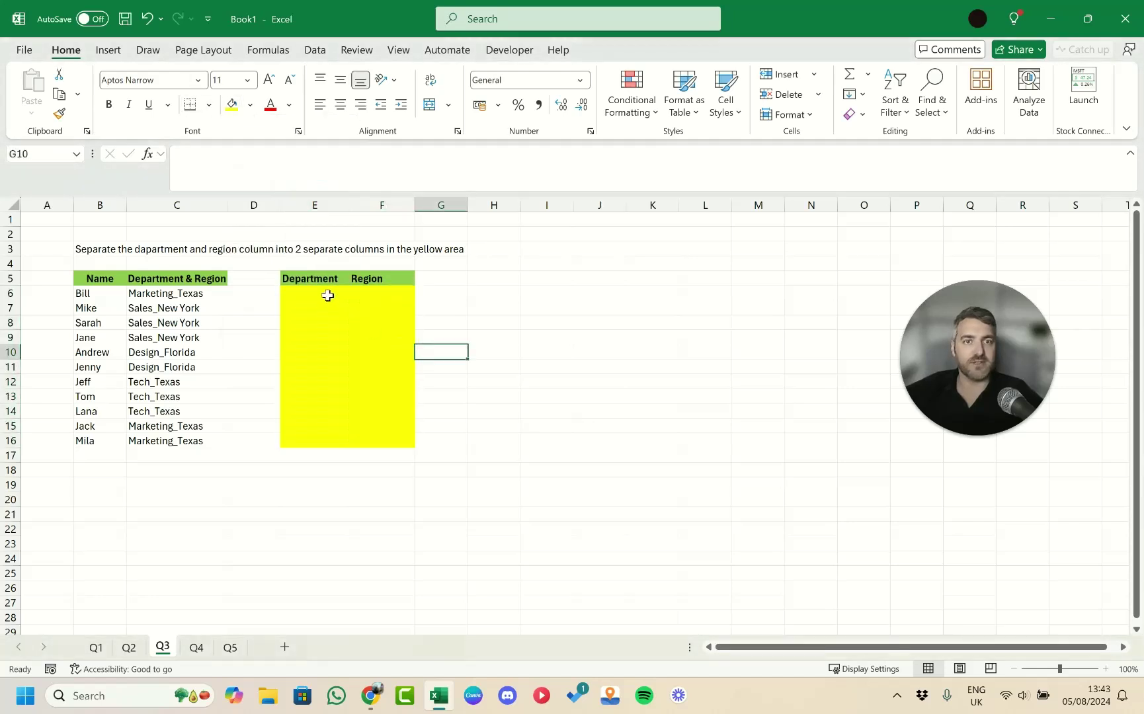
Enter =TEXTSPLIT(C6,"_") in E6 to split the first department and region entry at the underscore
click(328, 299)
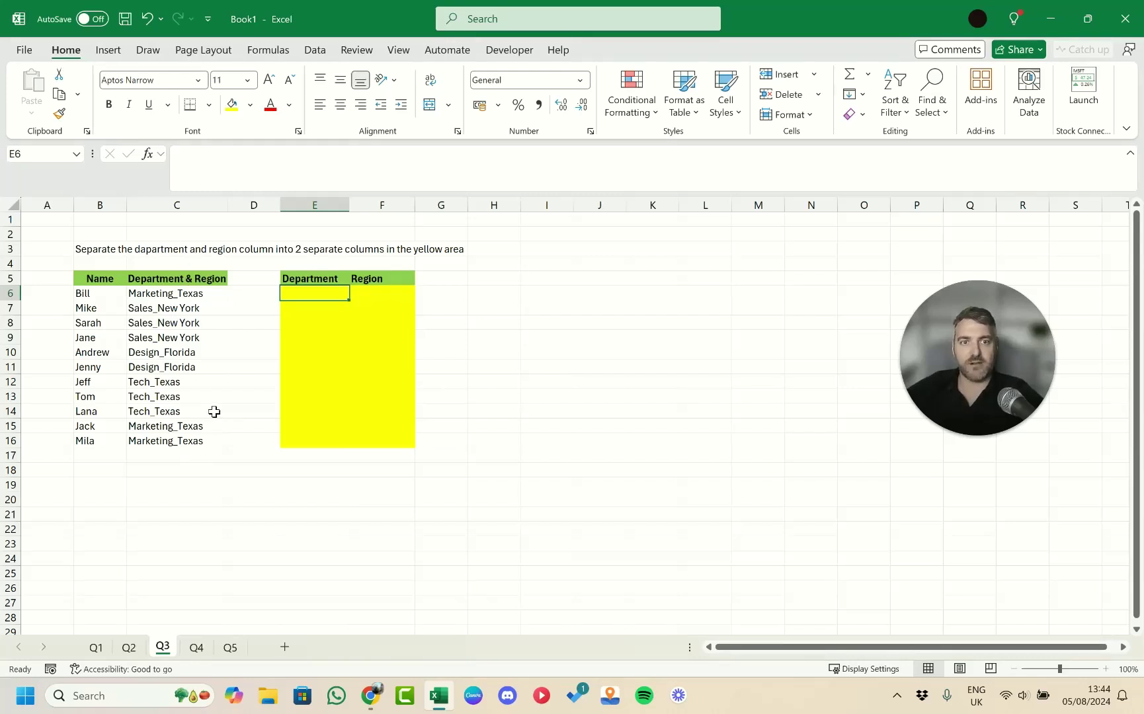
text(=text)
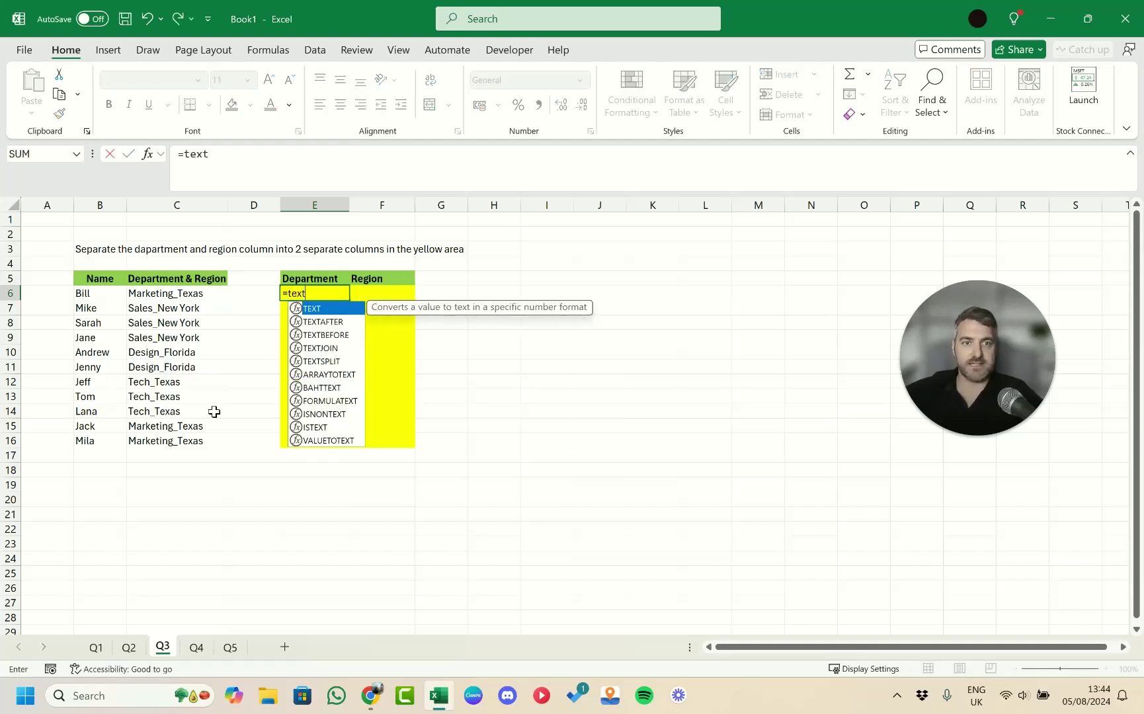
key(Down)
key(Down)
key(Down)
key(Down)
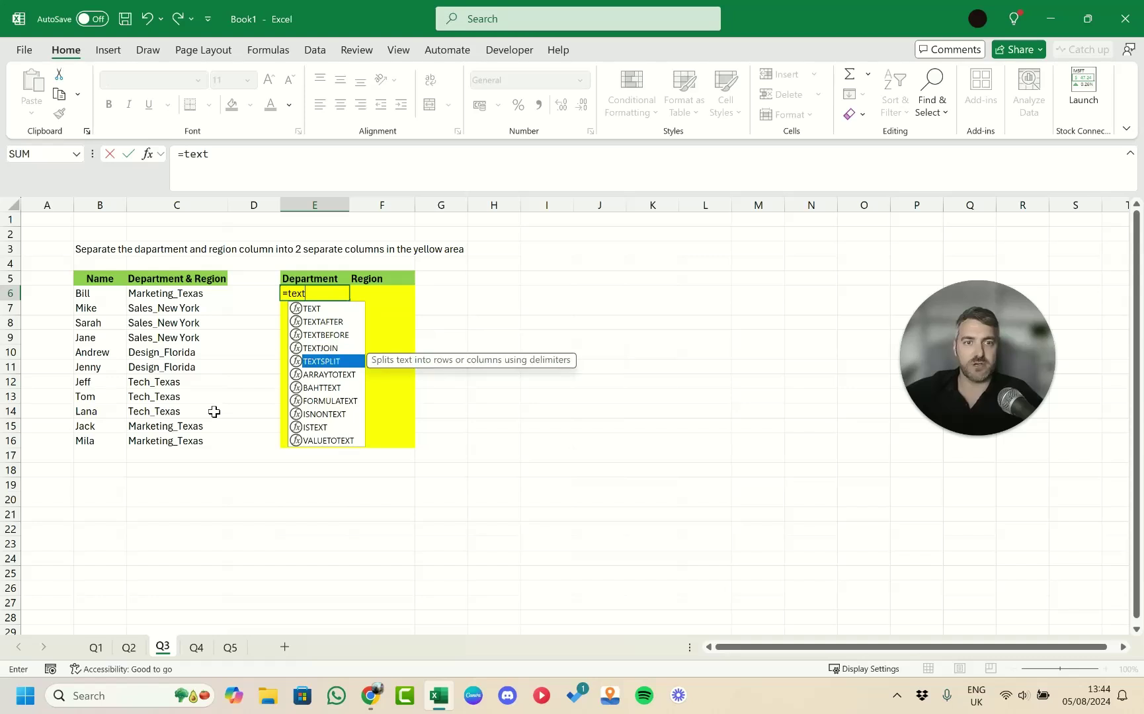
key(Tab)
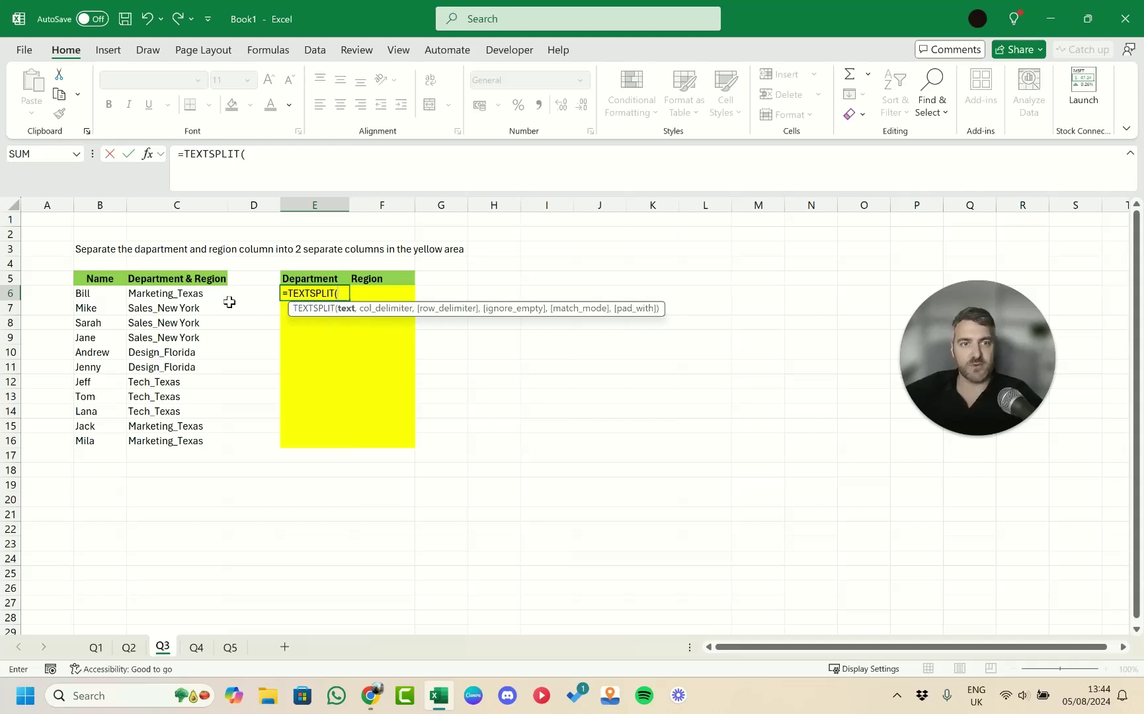
click(191, 294)
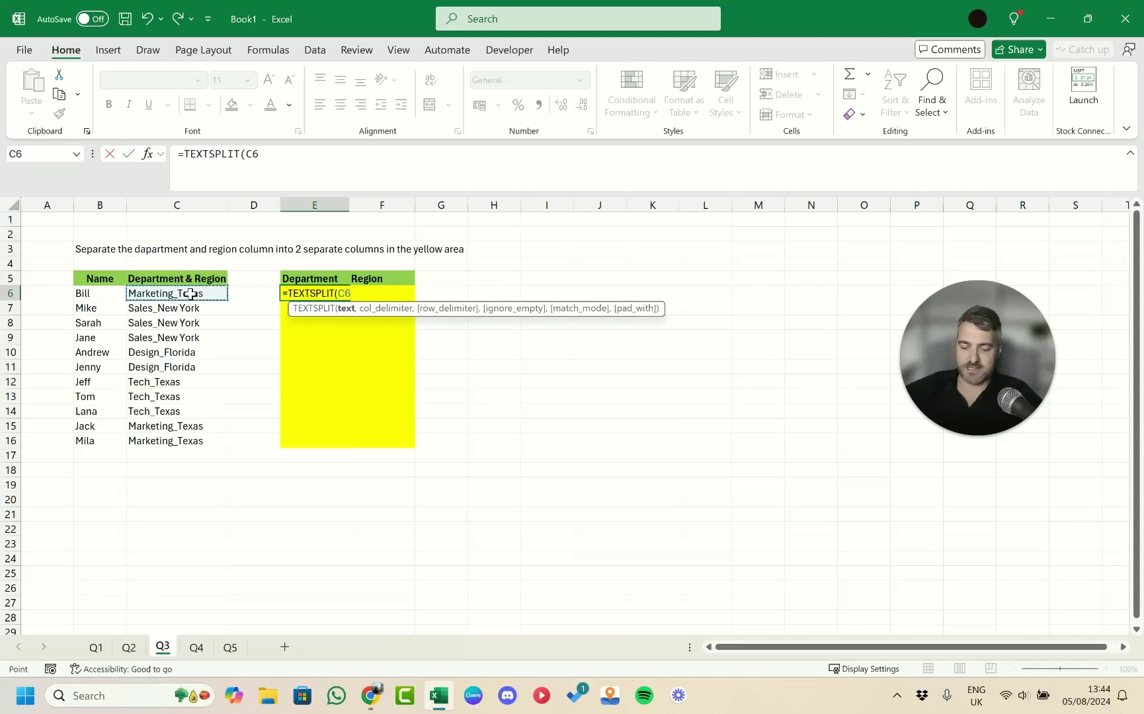
text(,)
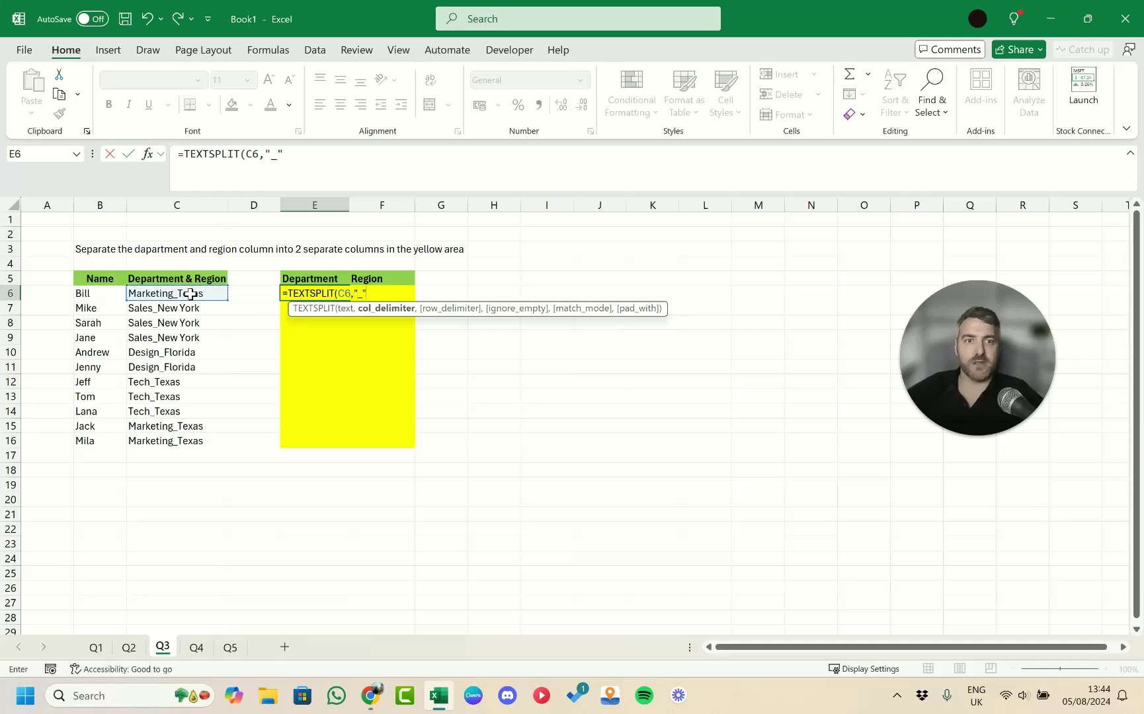
text("_"))
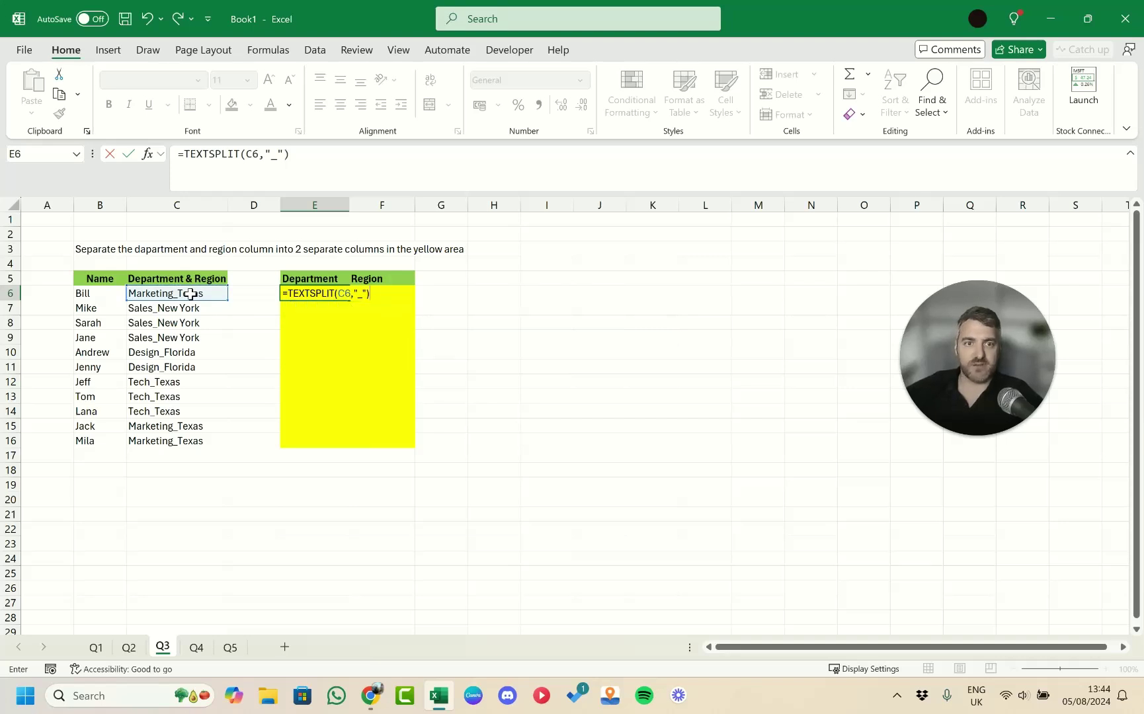
key(Return)
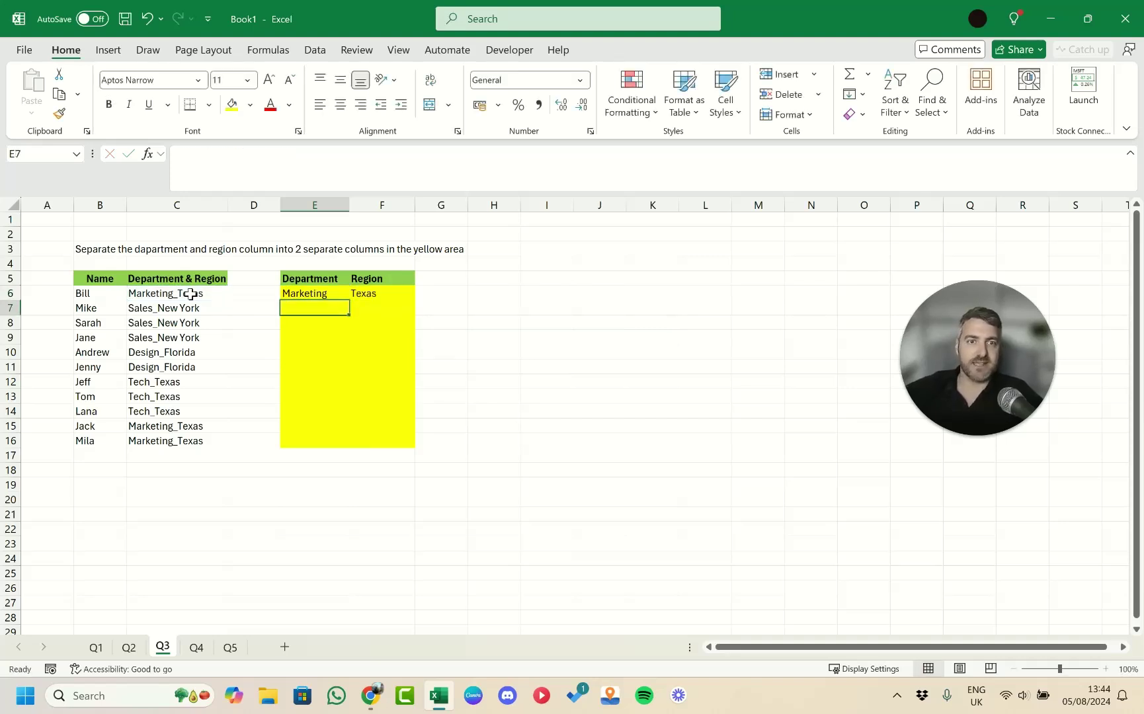
Fill the E6 TEXTSPLIT formula down through E16 and undo both the fill and the formula
click(334, 295)
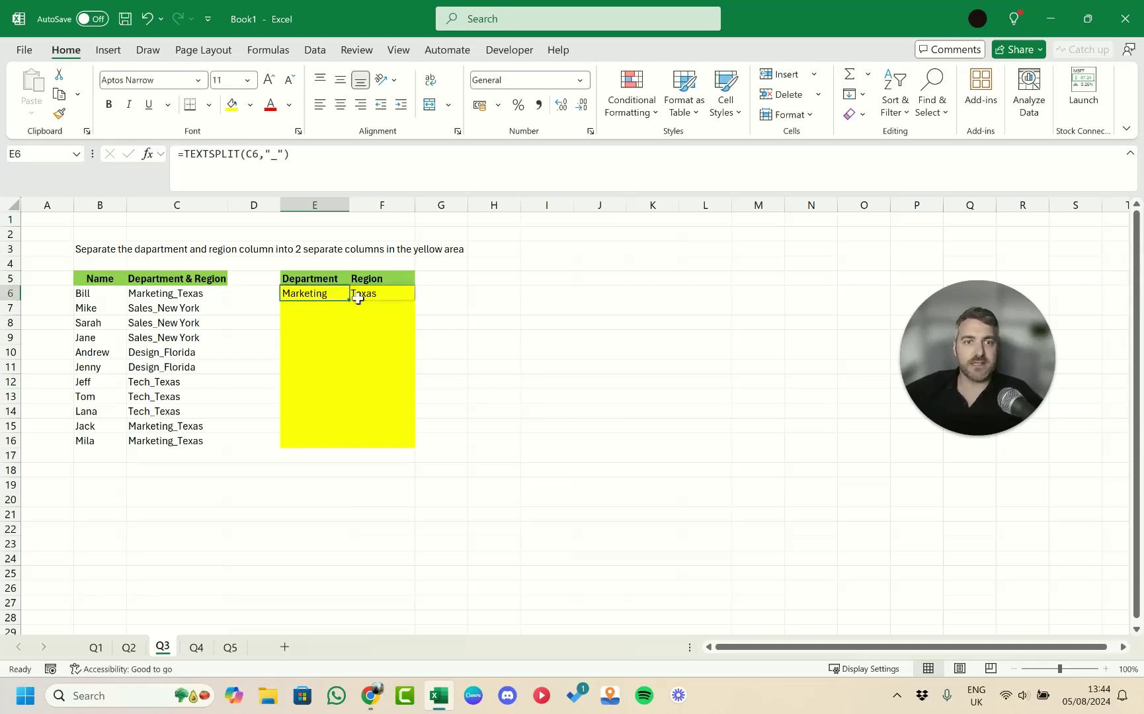
drag(349, 301, 335, 447)
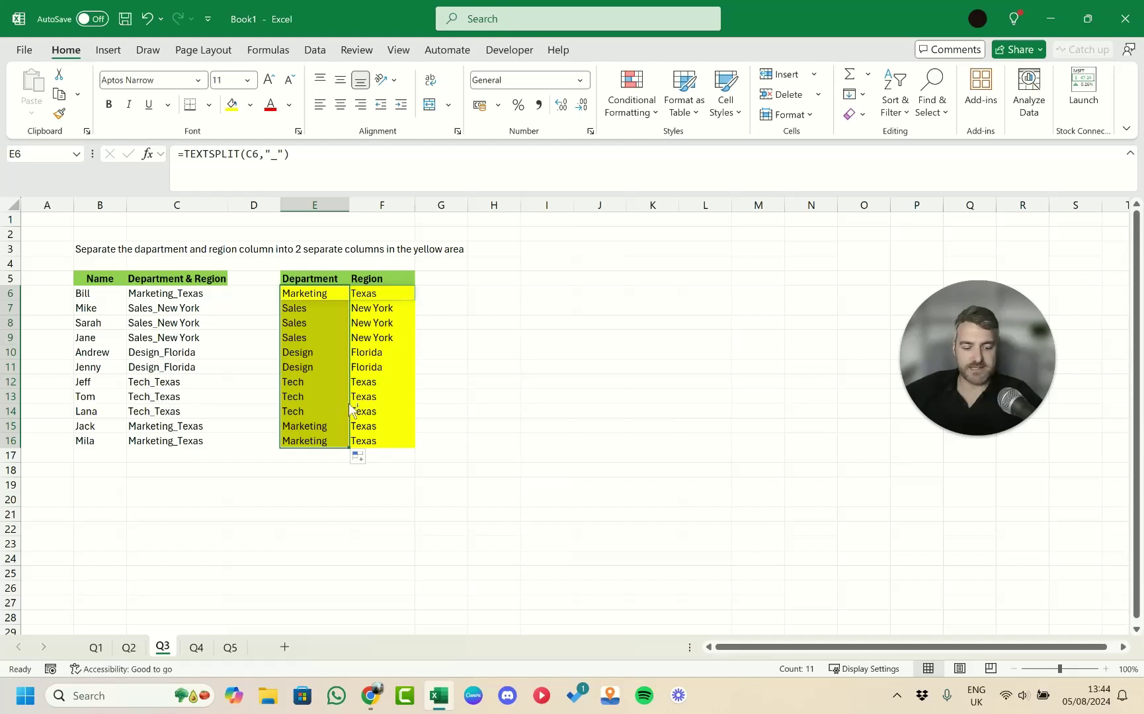
key(ctrl+z)
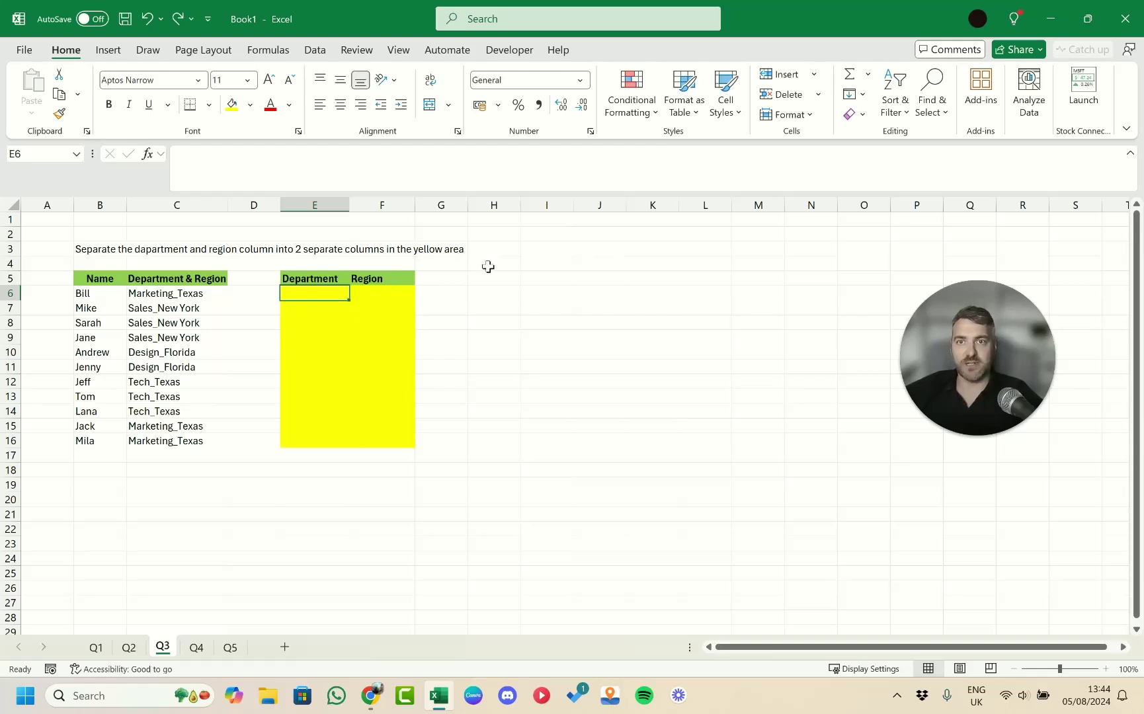
Set up Text to Columns for C6:C16 as Delimited data with a custom underscore "_" as the only delimiter
click(315, 51)
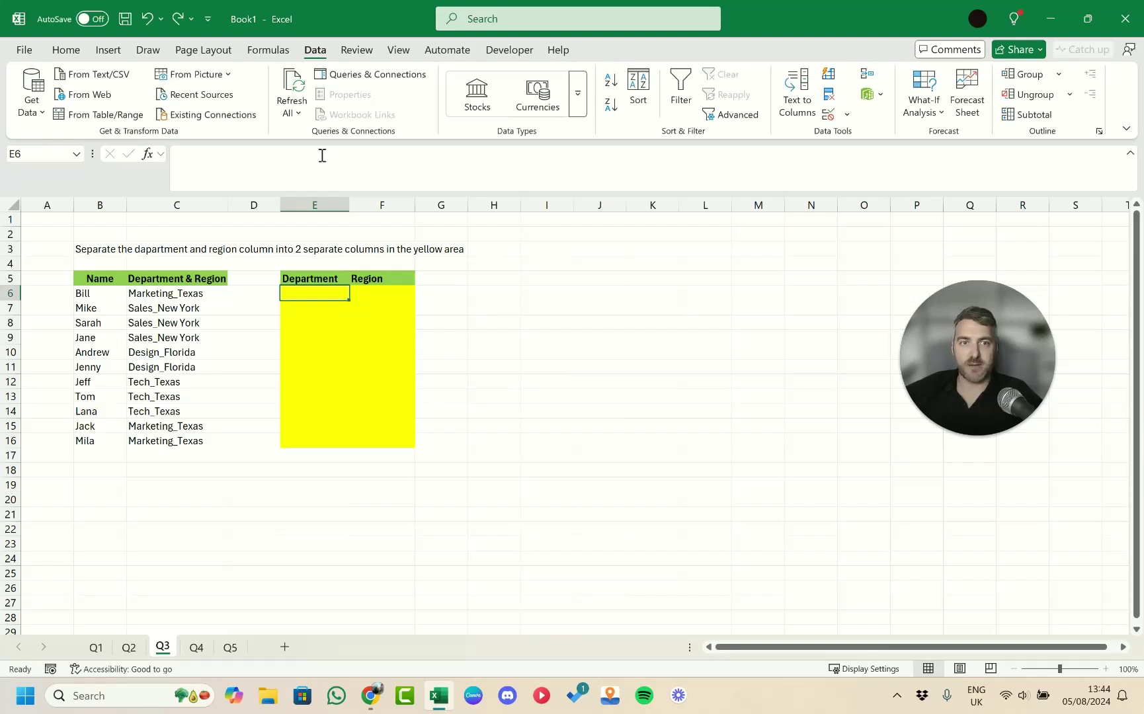
drag(173, 294, 192, 439)
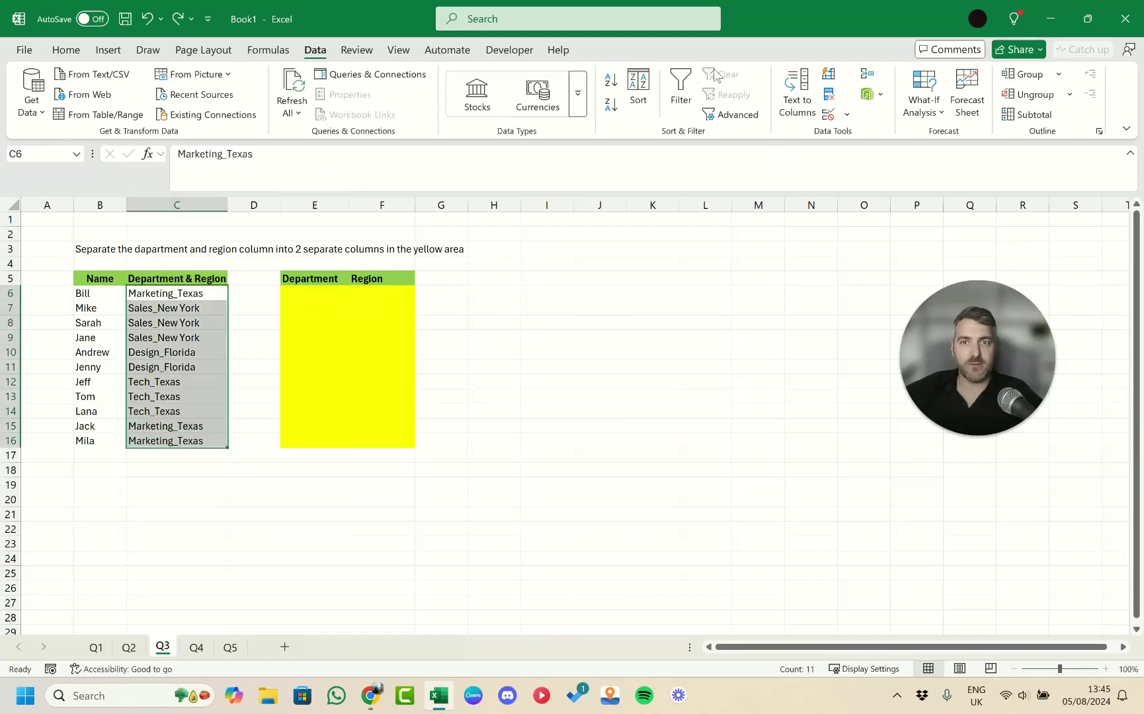
click(799, 96)
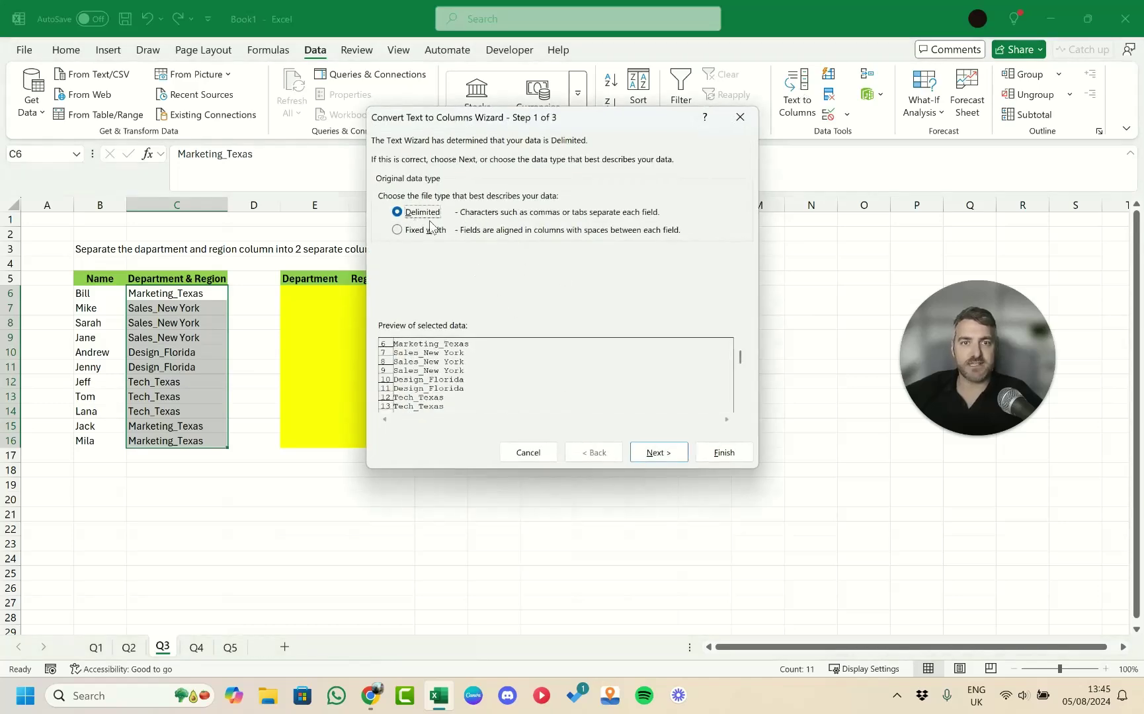
click(669, 456)
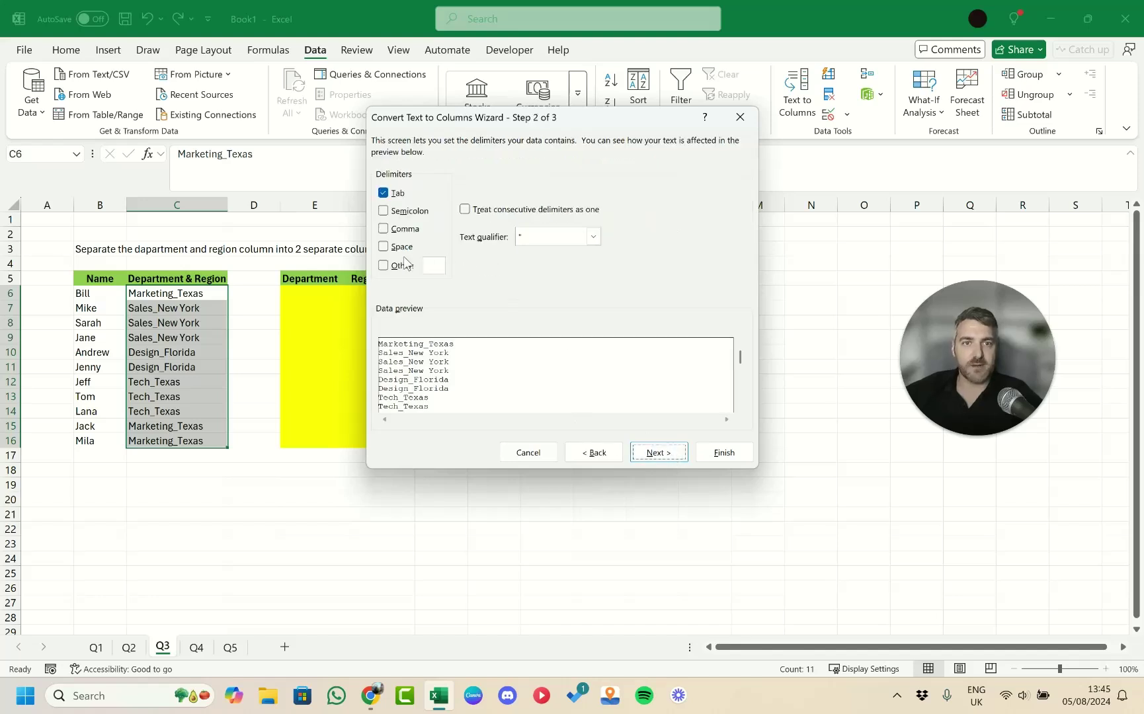
click(384, 266)
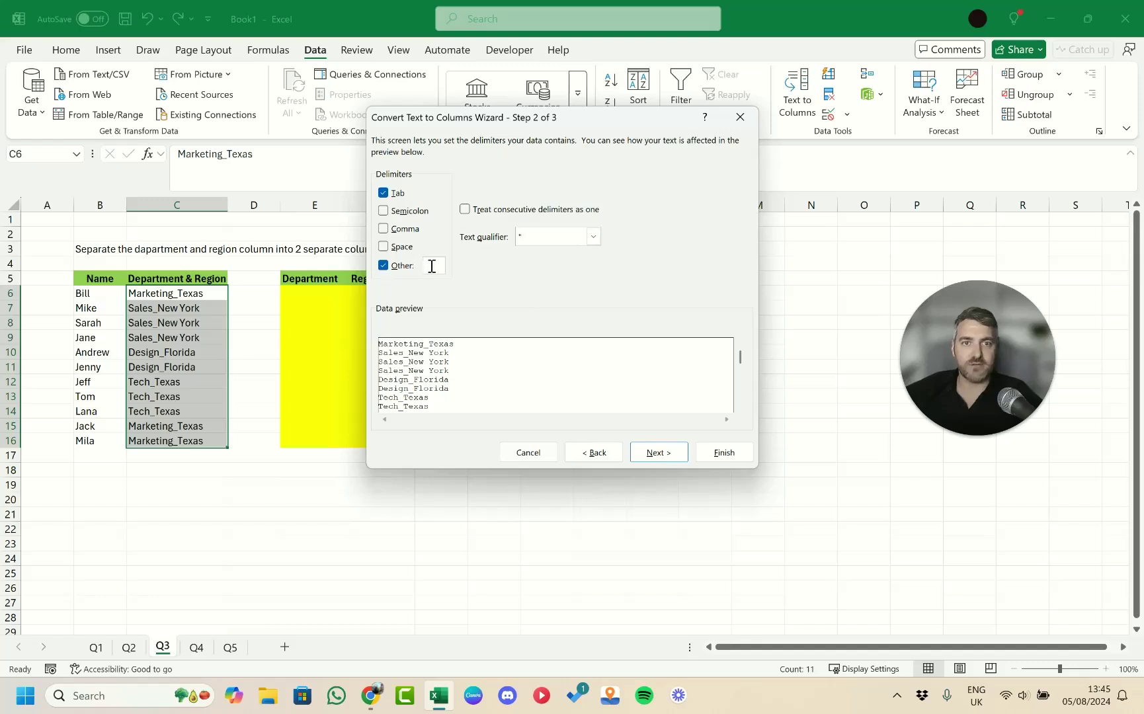
text(_)
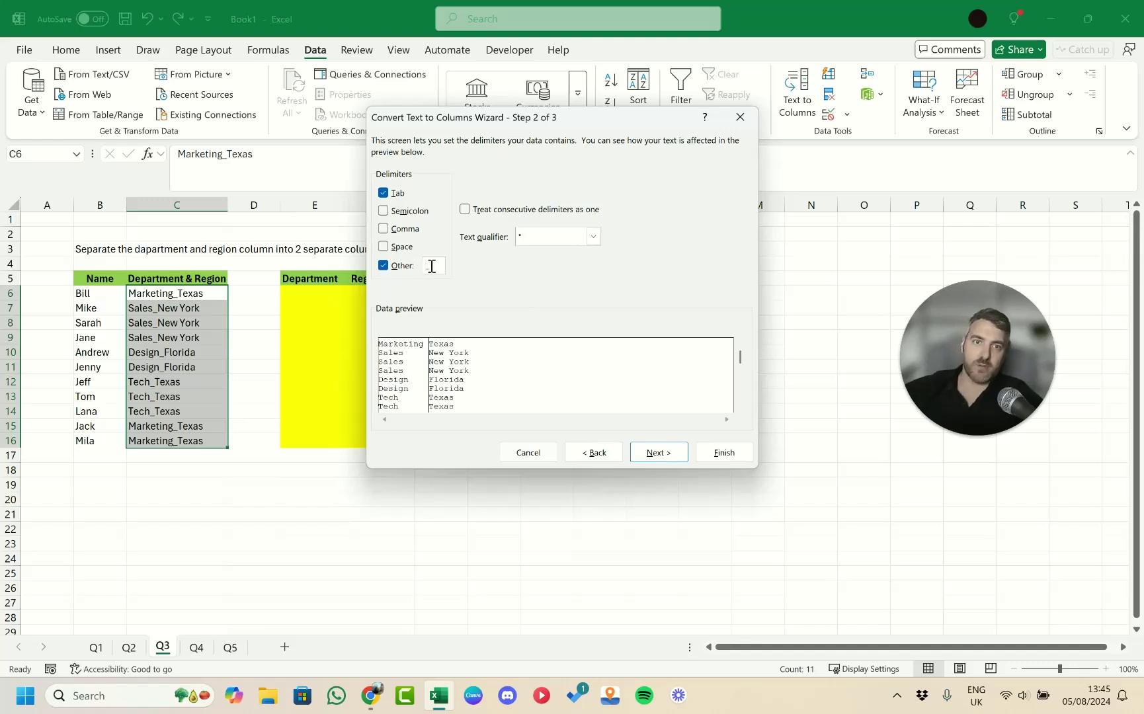
click(384, 194)
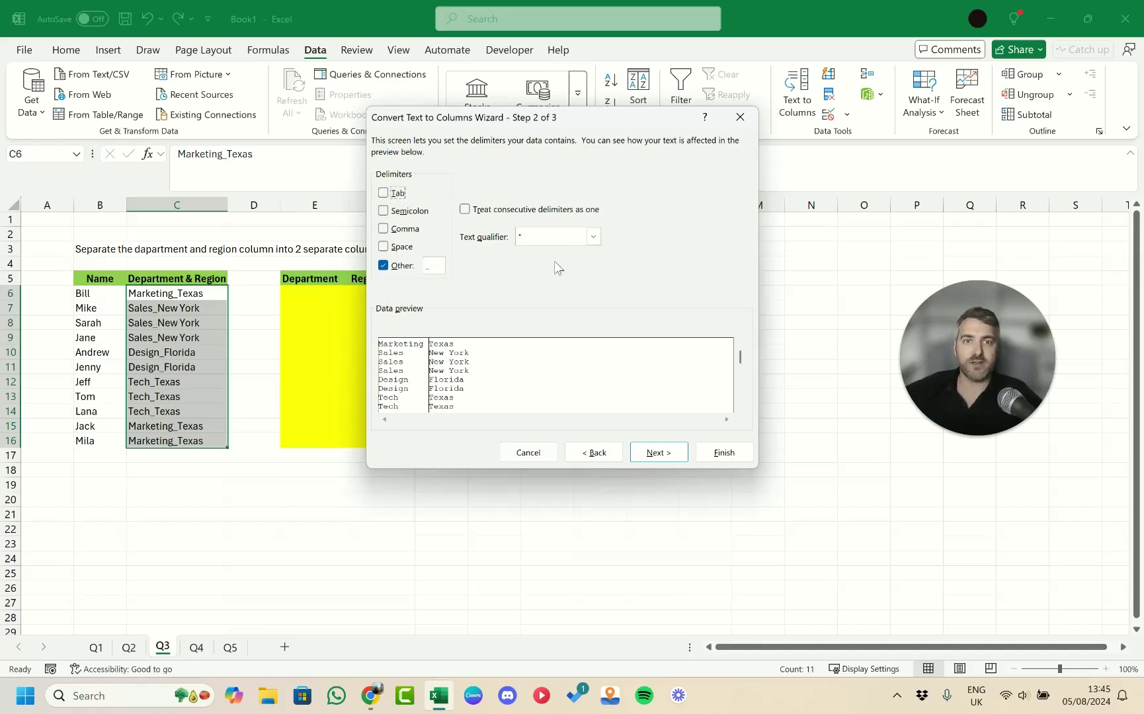
click(654, 454)
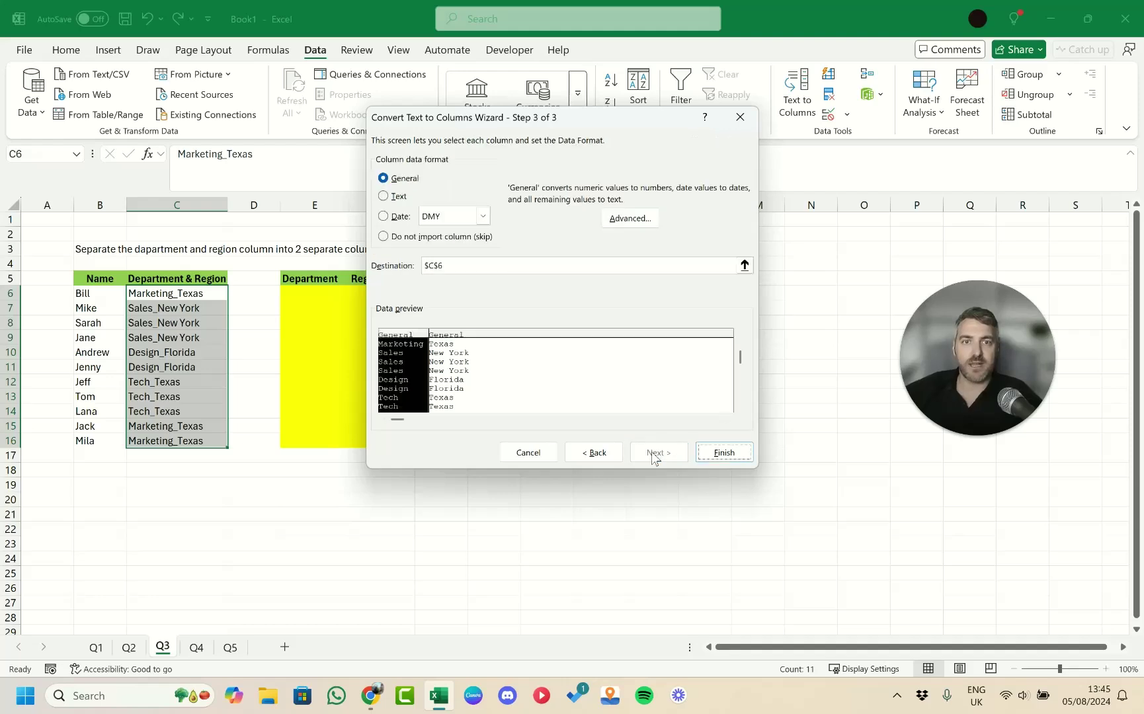
Set the Text to Columns destination to $E$6 and finish the conversion, accepting replacement of existing data
drag(677, 115, 878, 131)
click(948, 282)
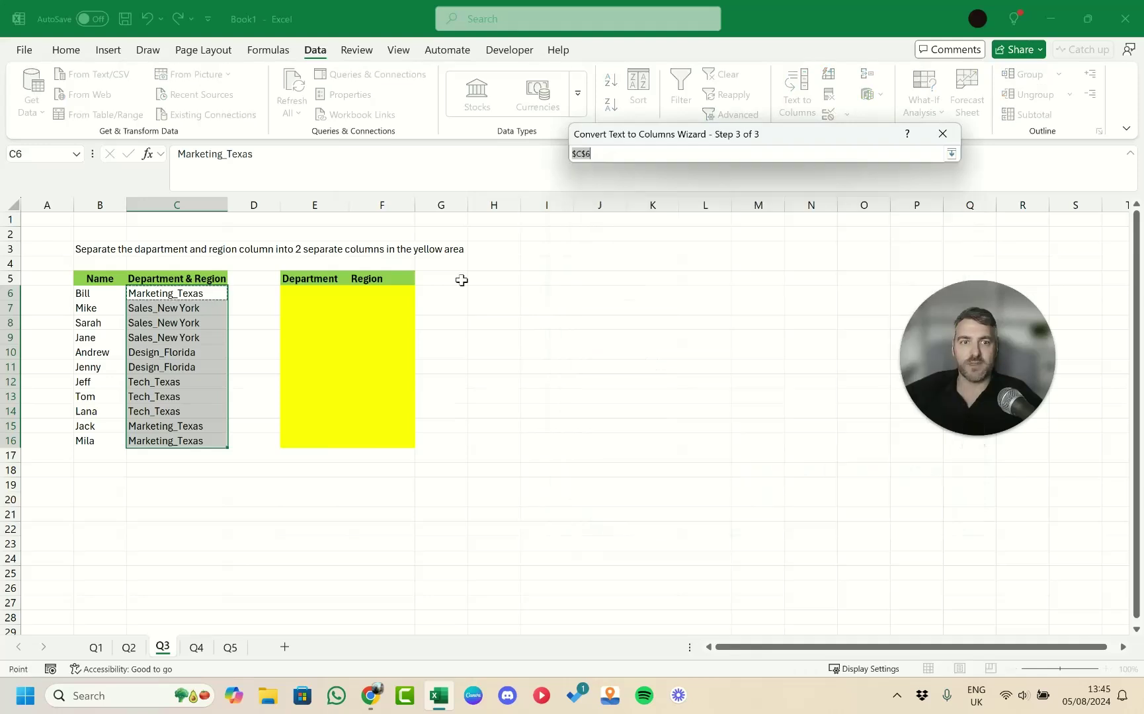
click(313, 296)
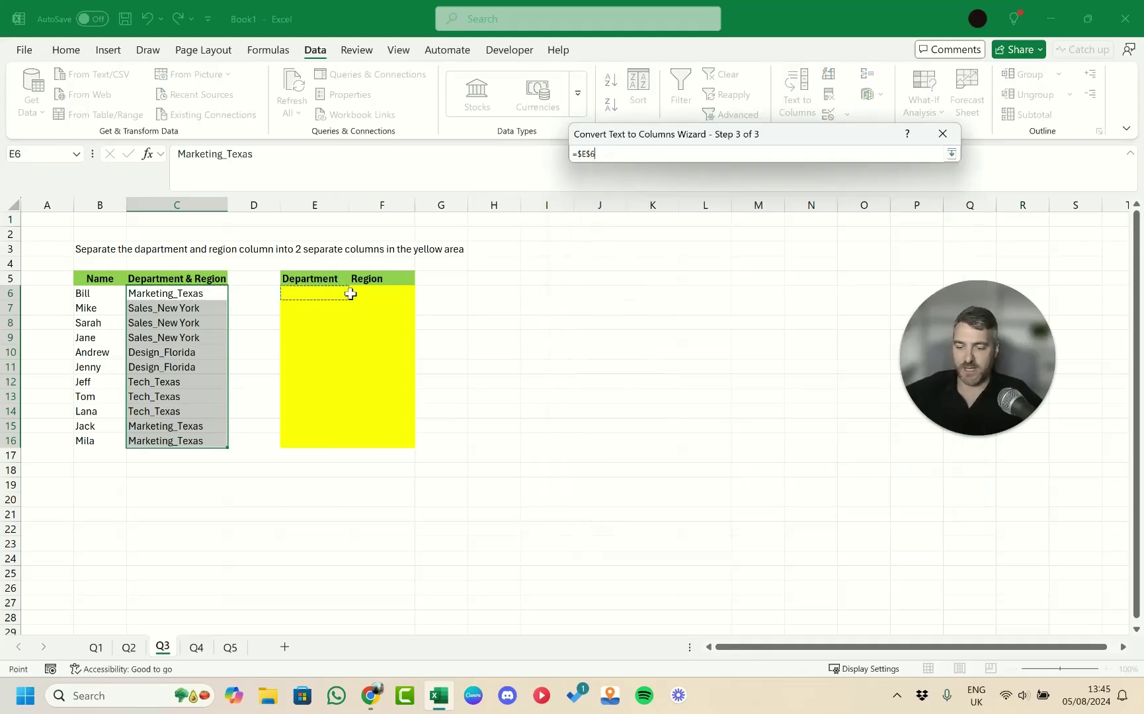
key(Return)
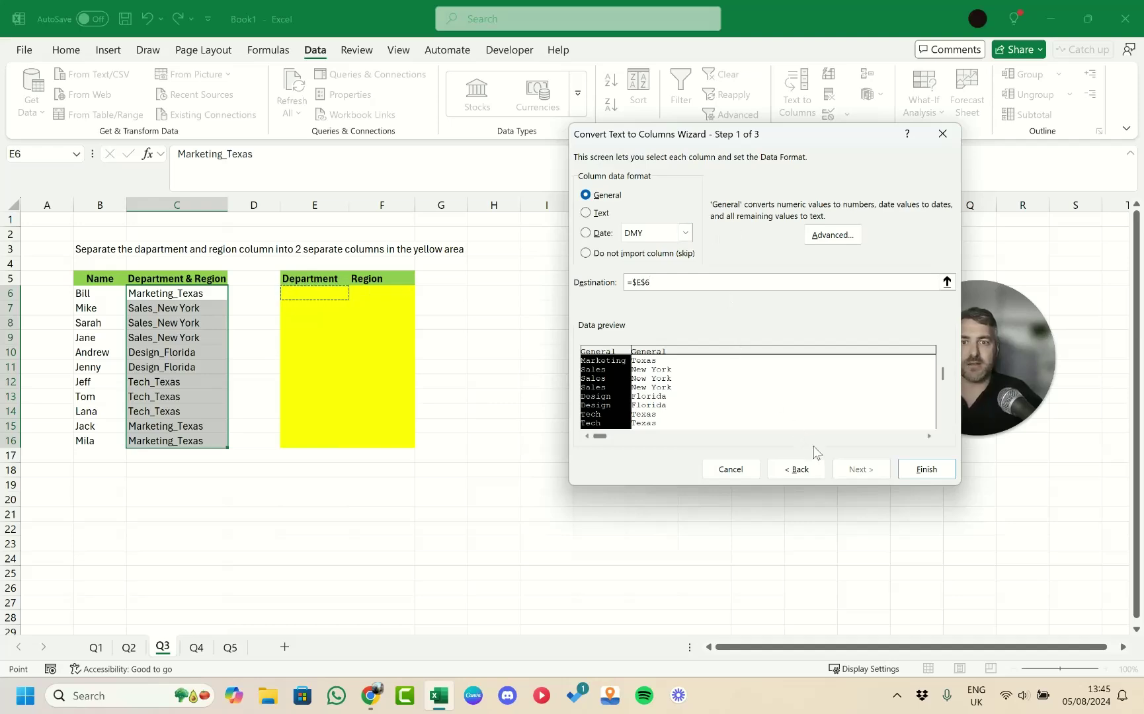
click(920, 475)
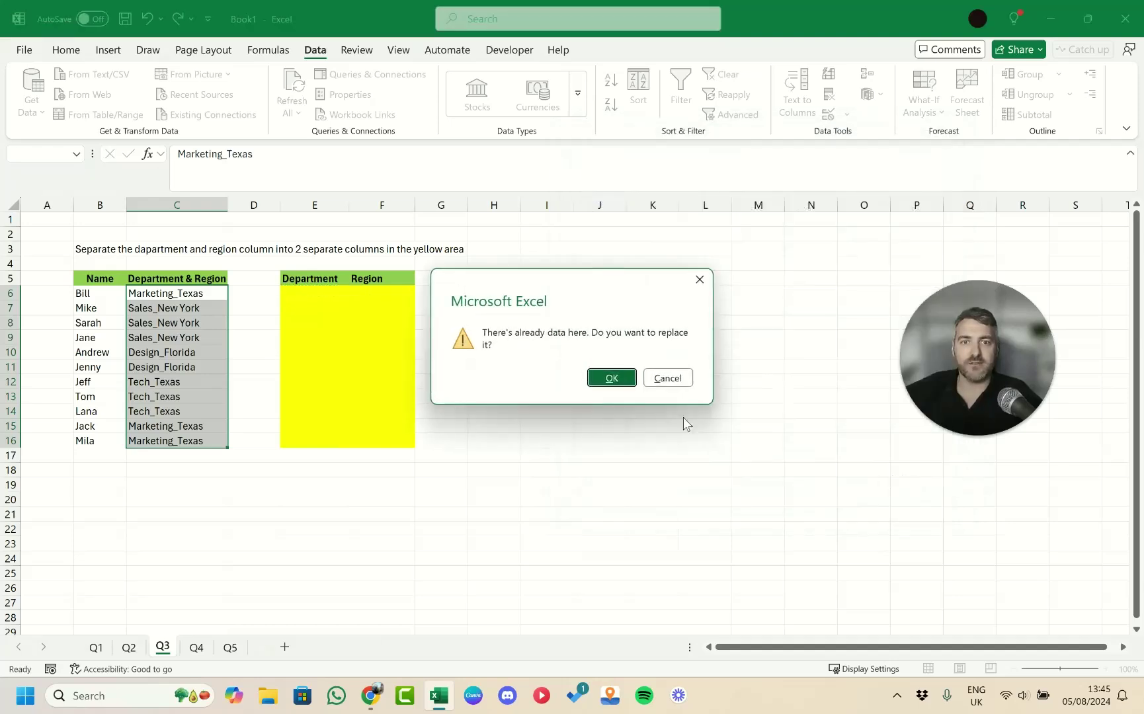
click(613, 384)
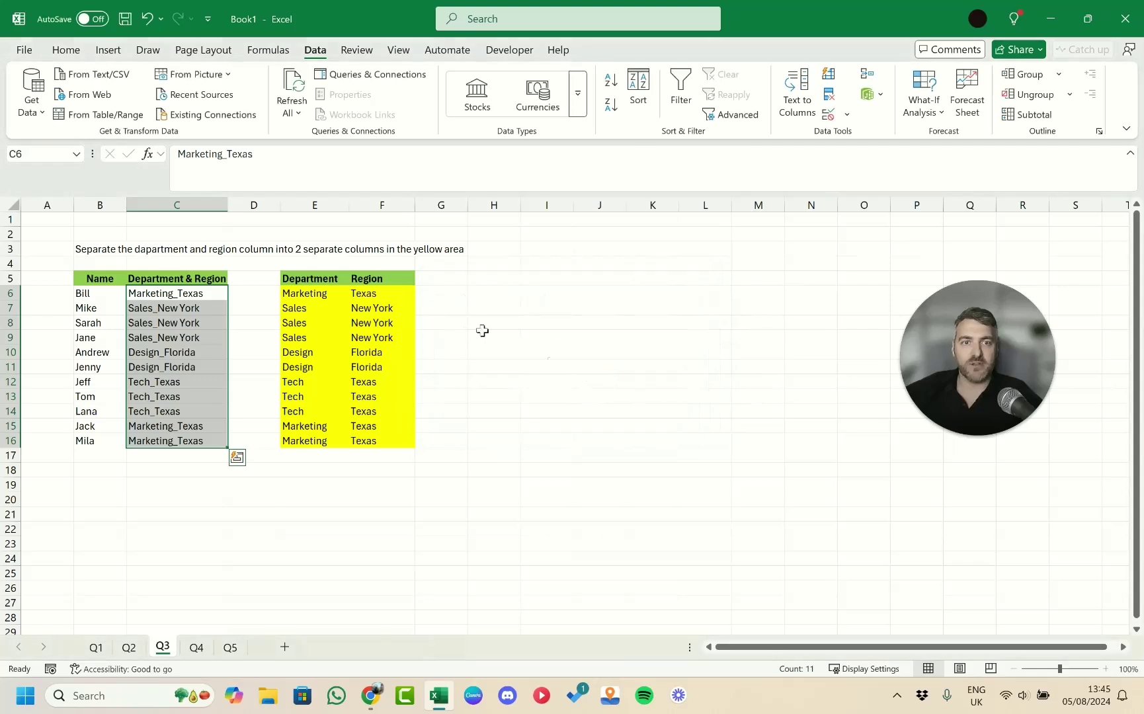
click(453, 395)
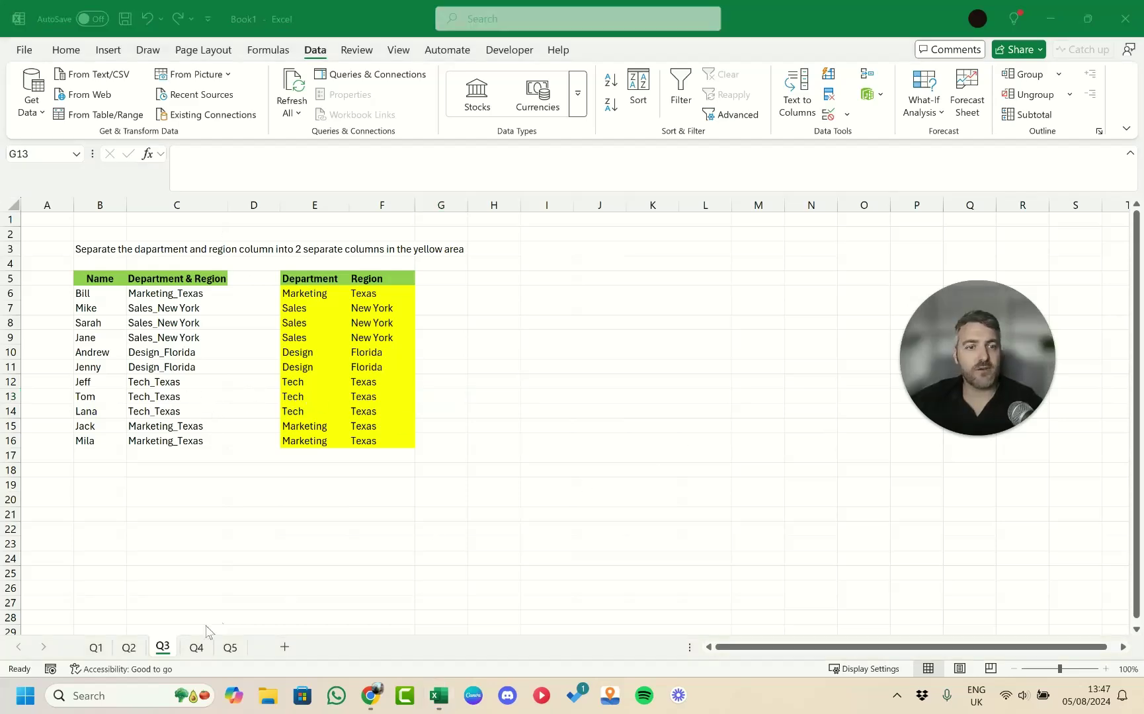
On sheet Q4, create a pivot table from the range B4:E24 and place it on the existing worksheet at G4
click(196, 648)
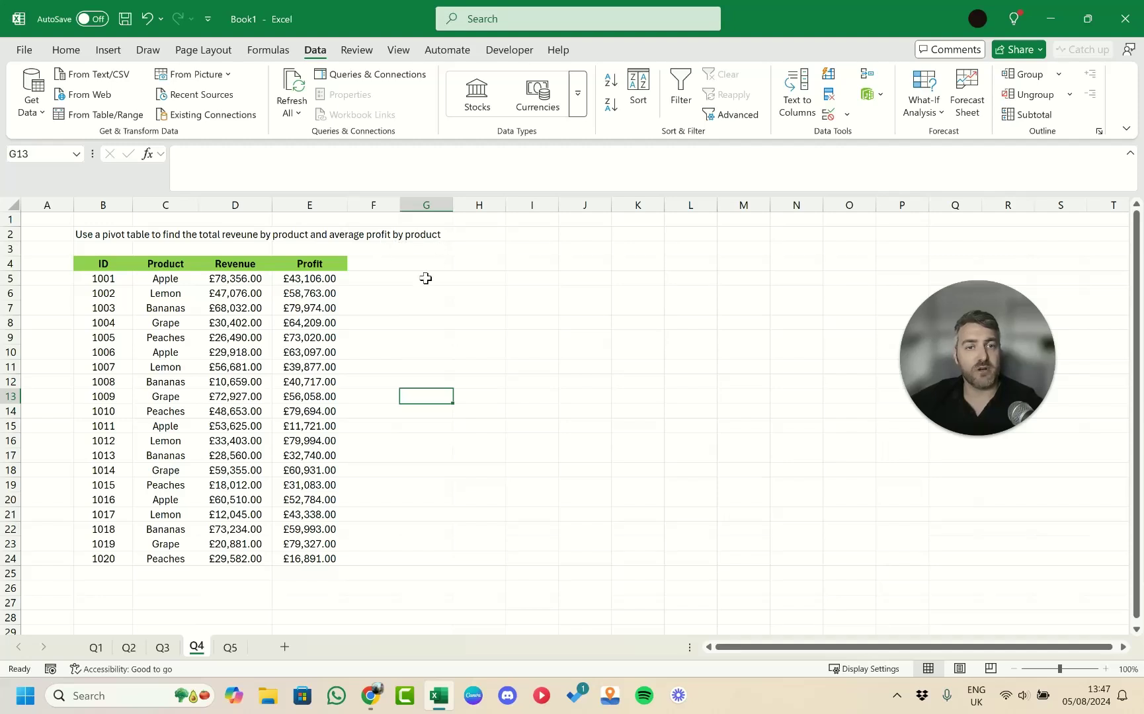
click(183, 333)
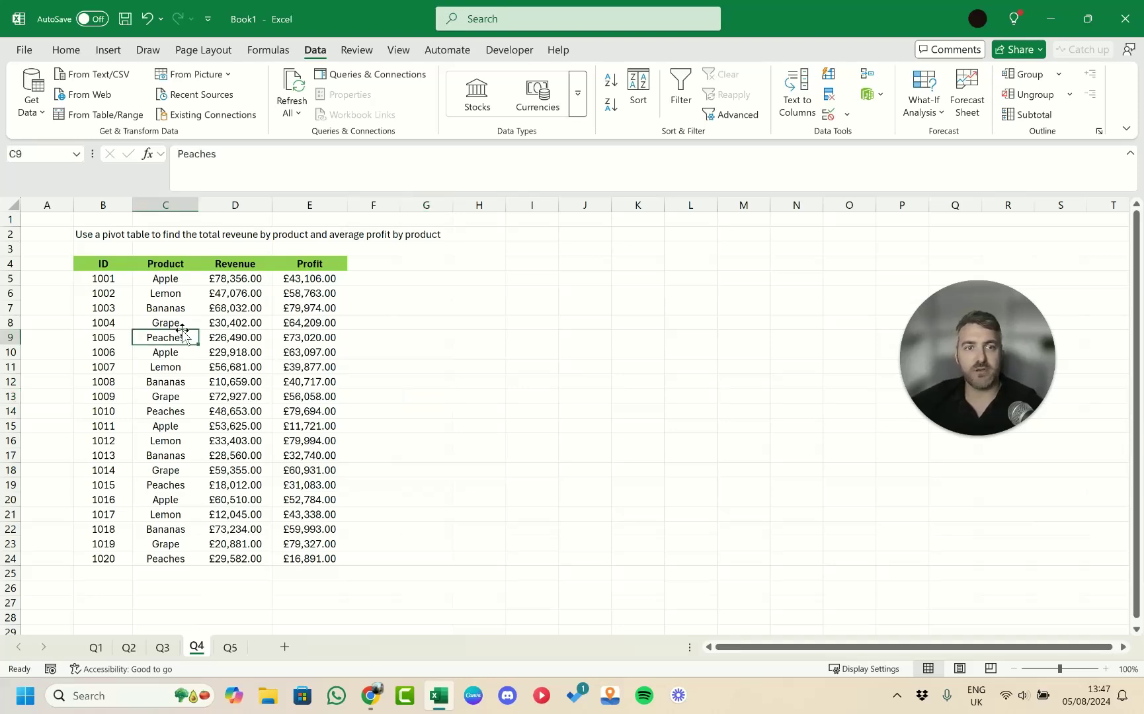
click(109, 53)
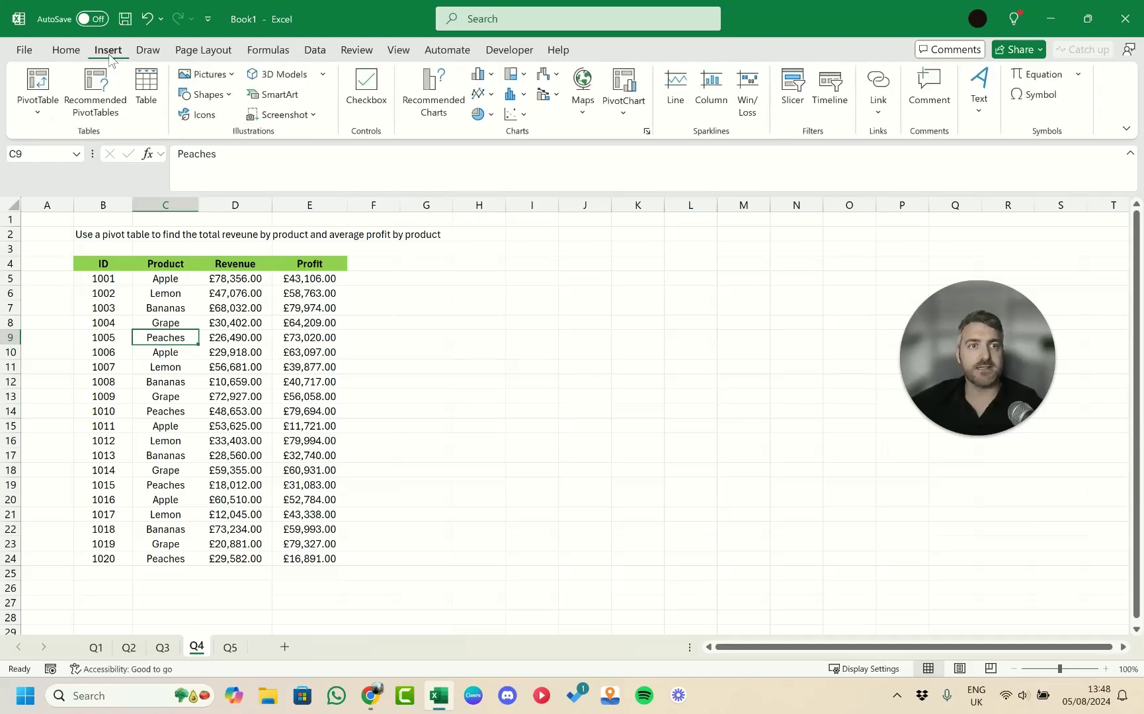
click(36, 91)
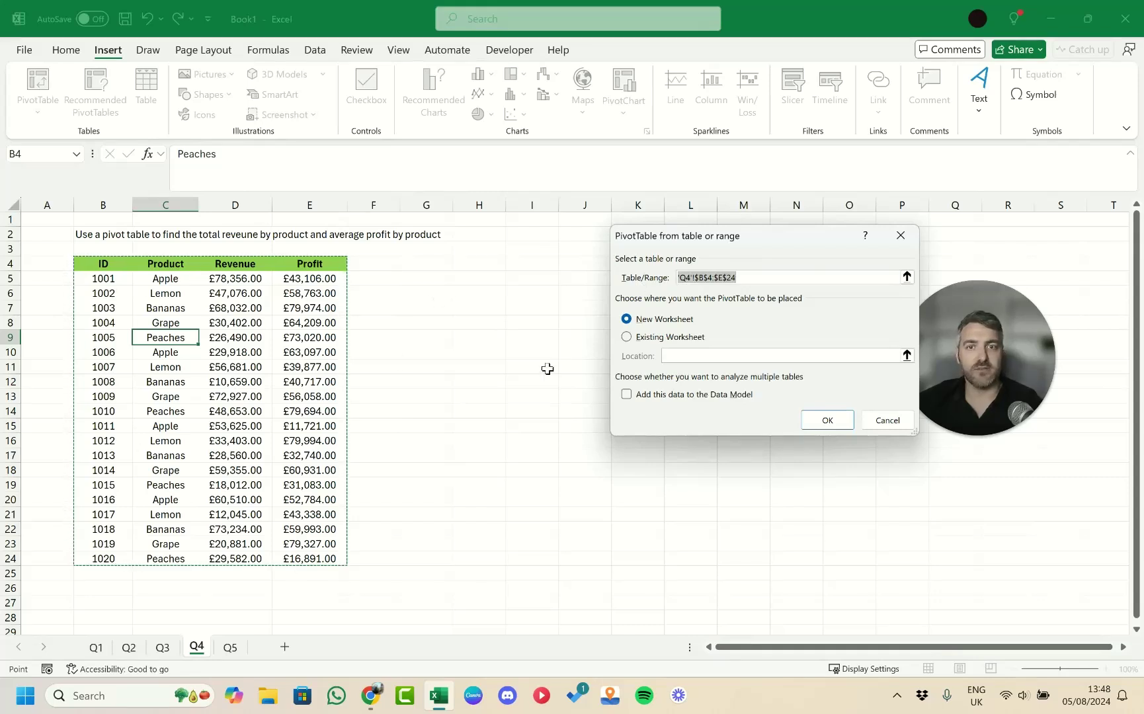
click(627, 337)
click(427, 266)
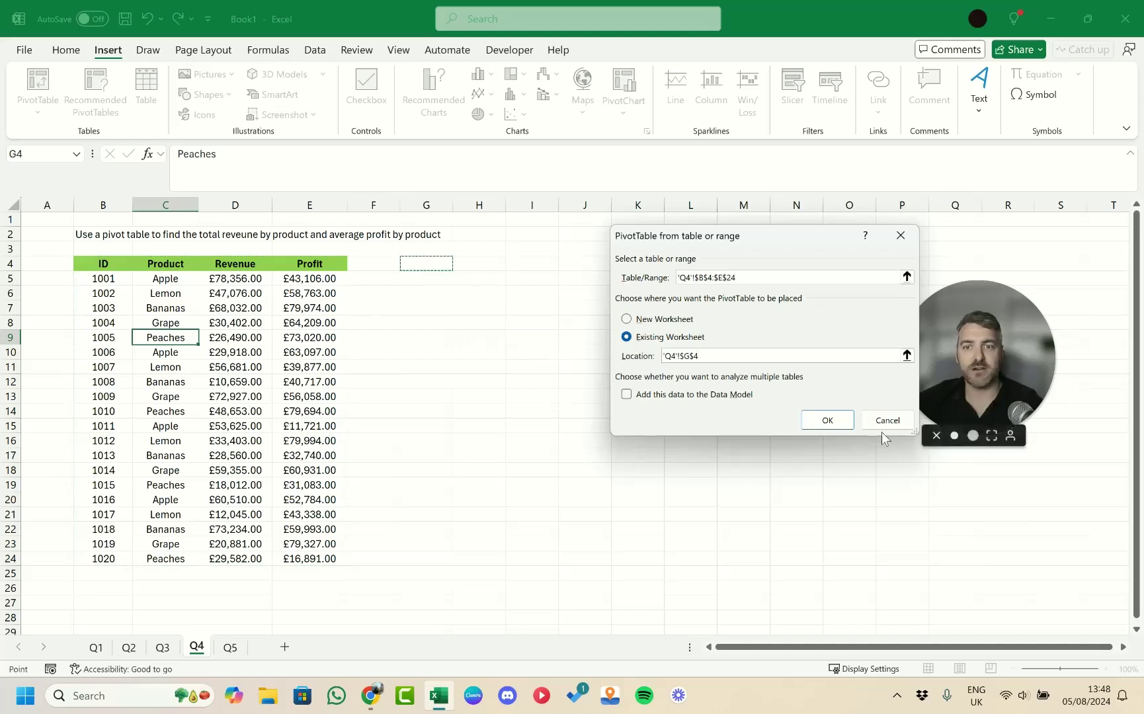
click(828, 422)
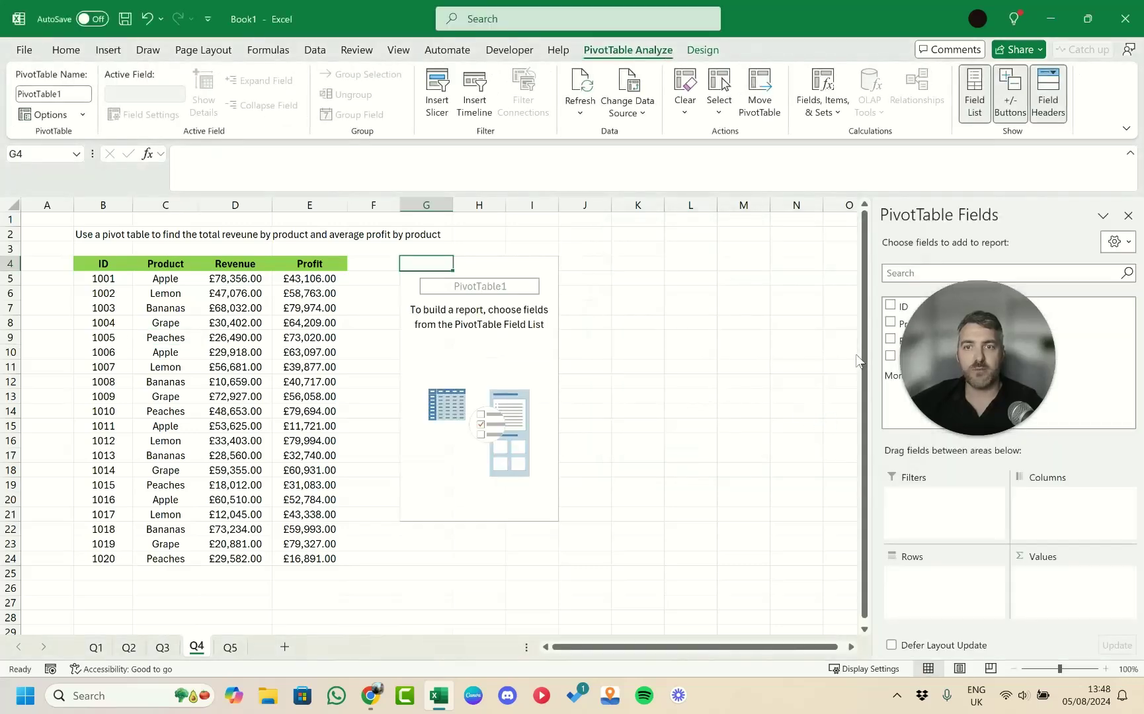
Build the pivot table with Product as rows and both Revenue and Profit as values
drag(1024, 338, 155, 581)
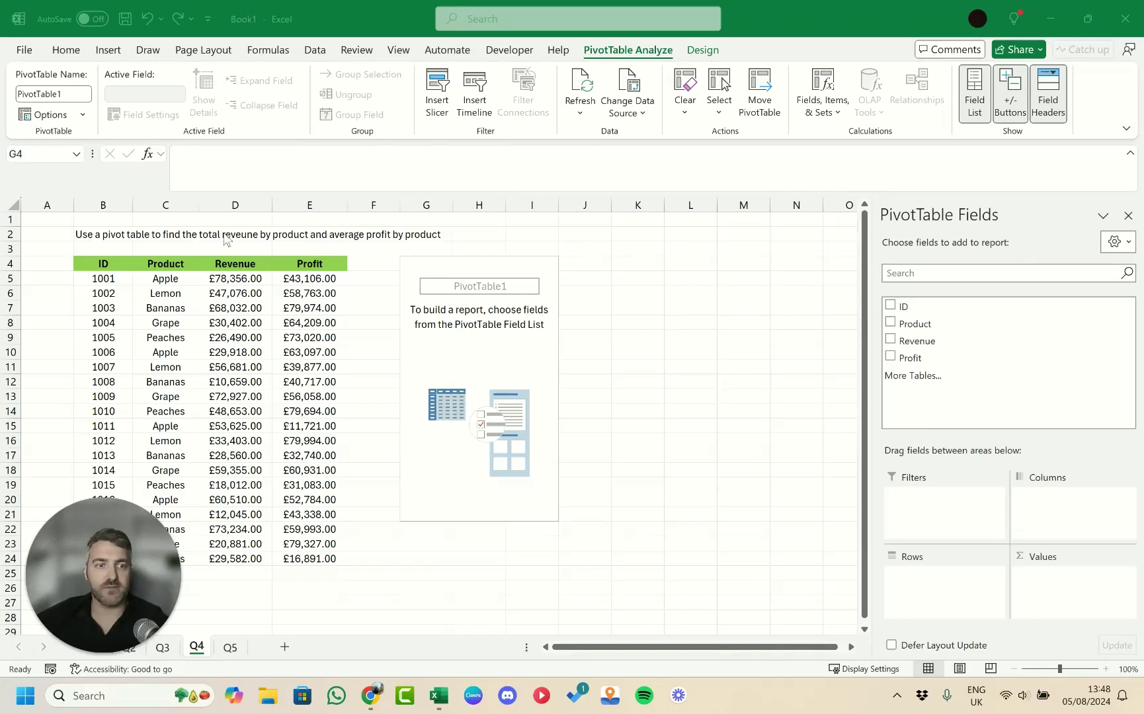
click(915, 327)
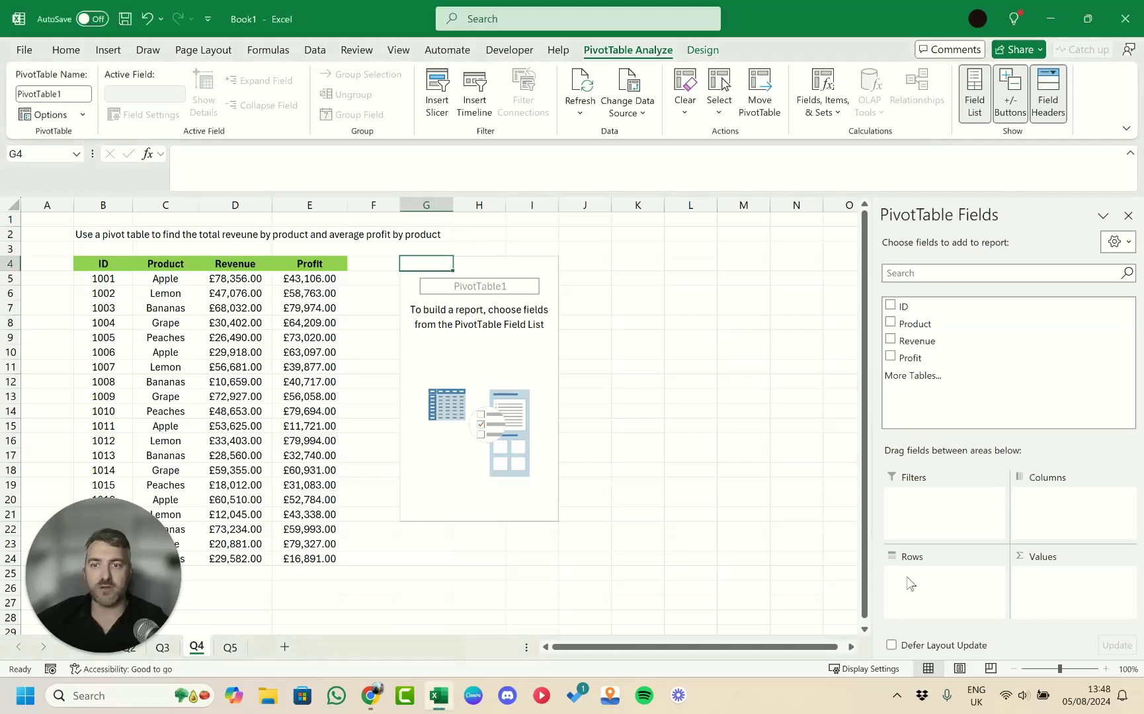
drag(900, 328, 912, 580)
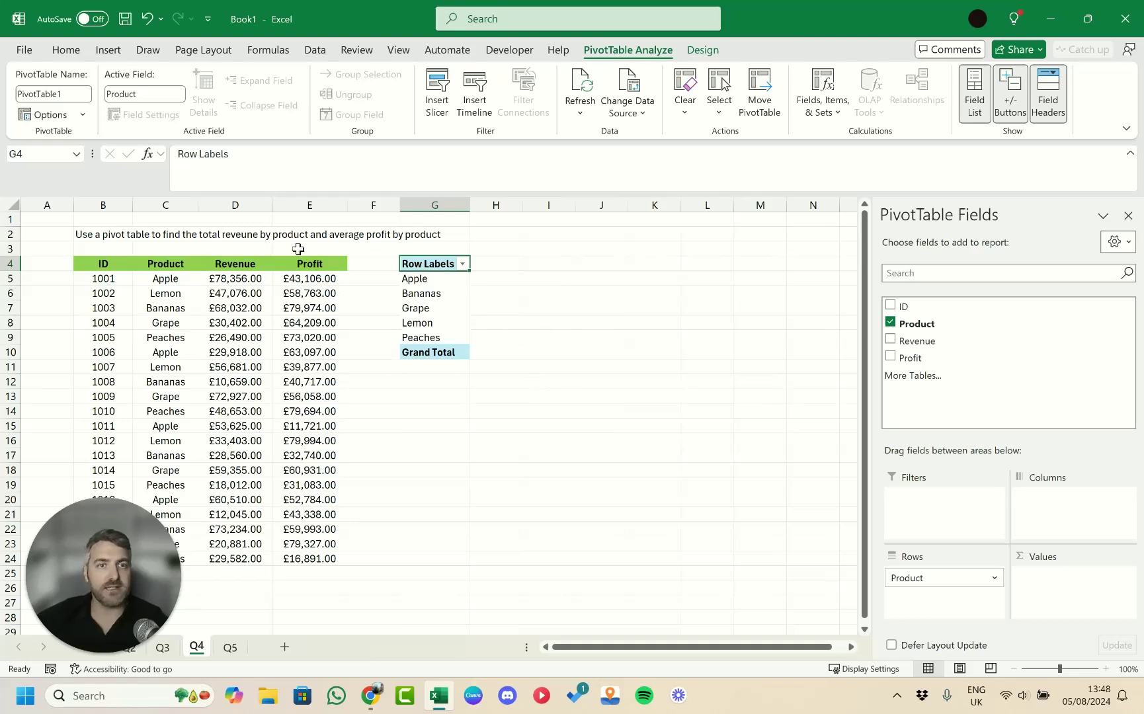
drag(912, 342, 1040, 596)
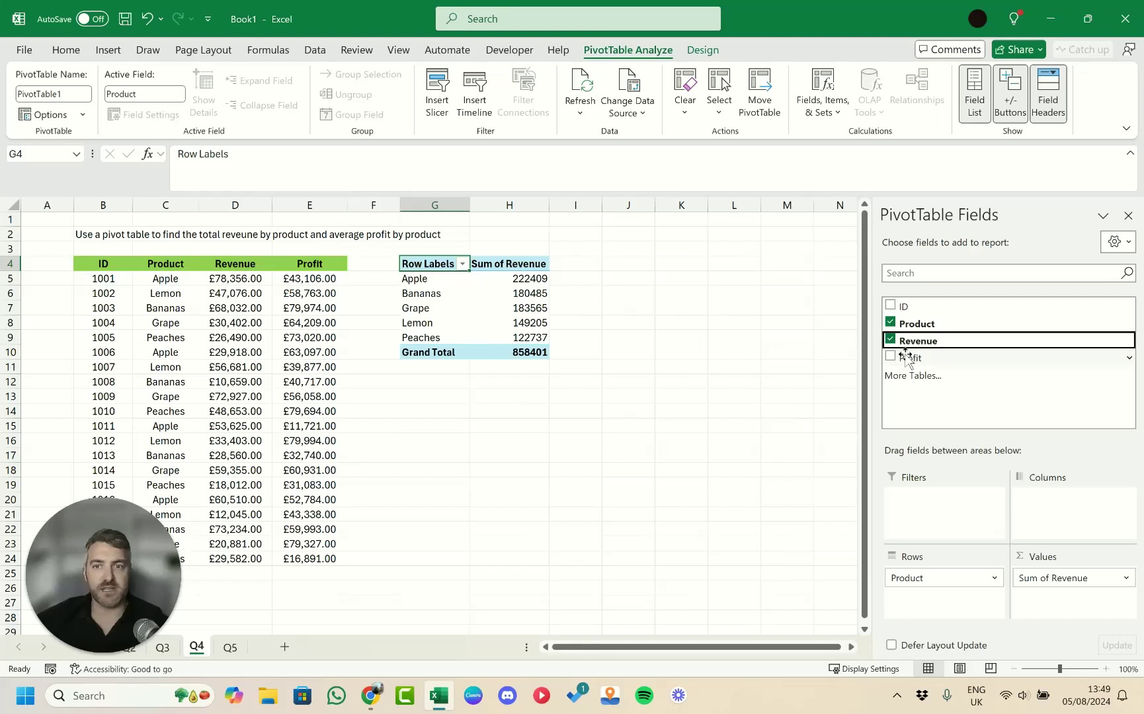
drag(906, 358, 1052, 603)
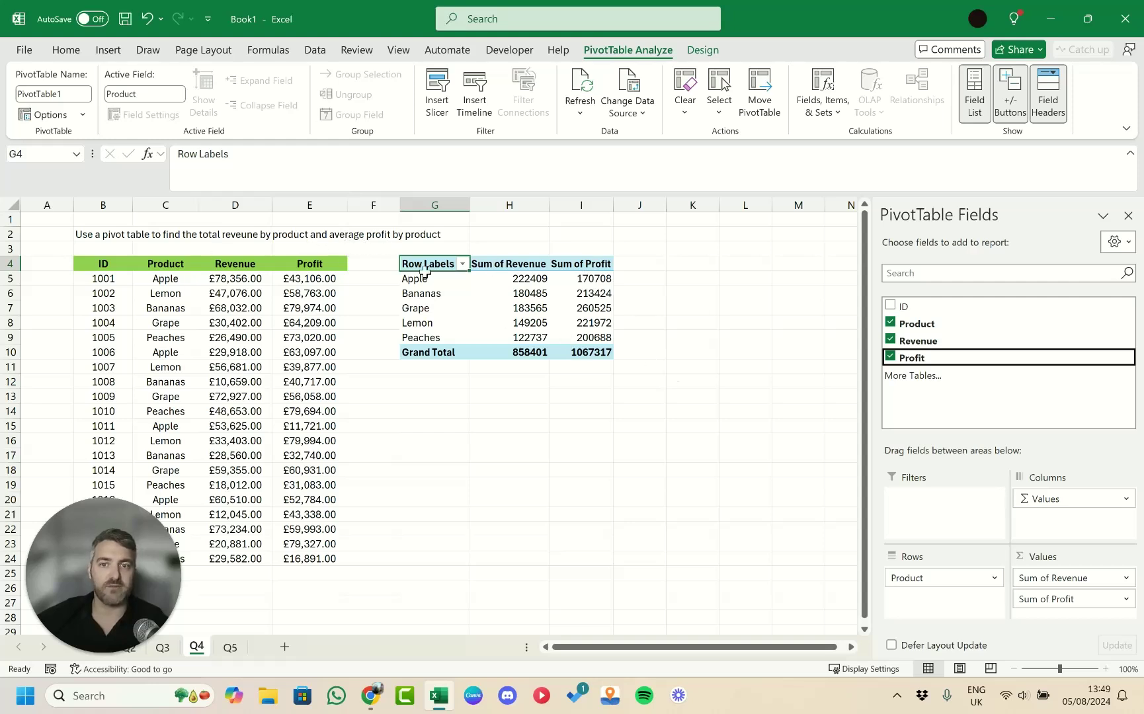
Change the pivot table's Profit value field to summarize by Average
click(1127, 599)
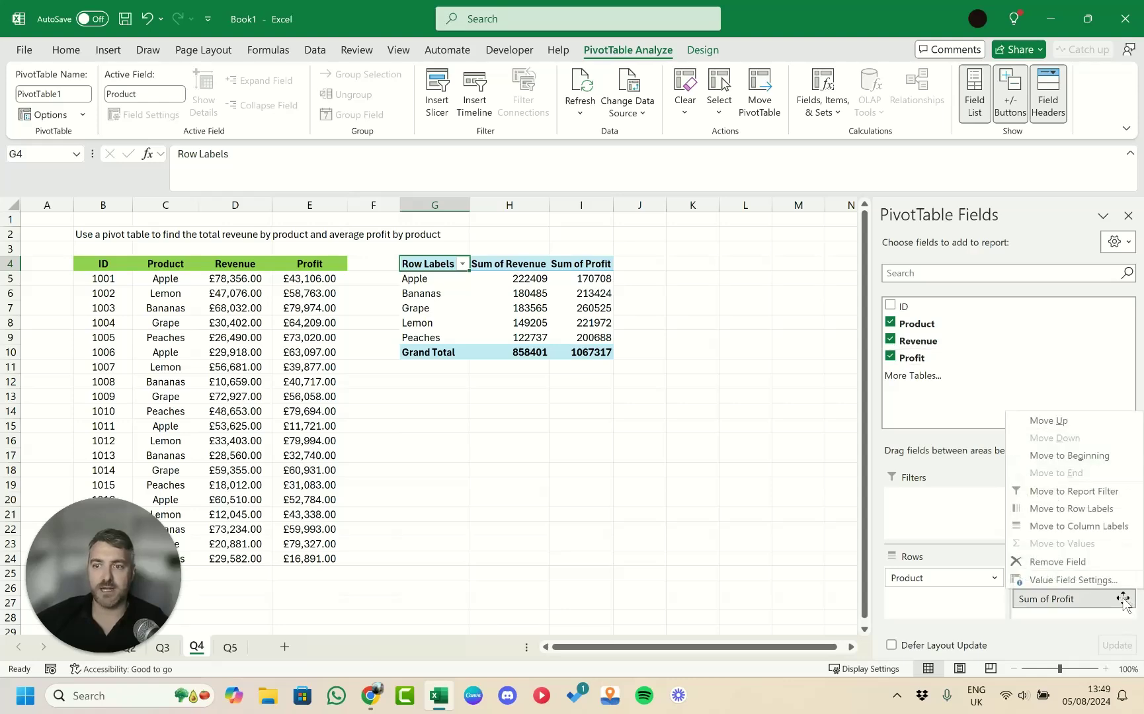
click(1078, 580)
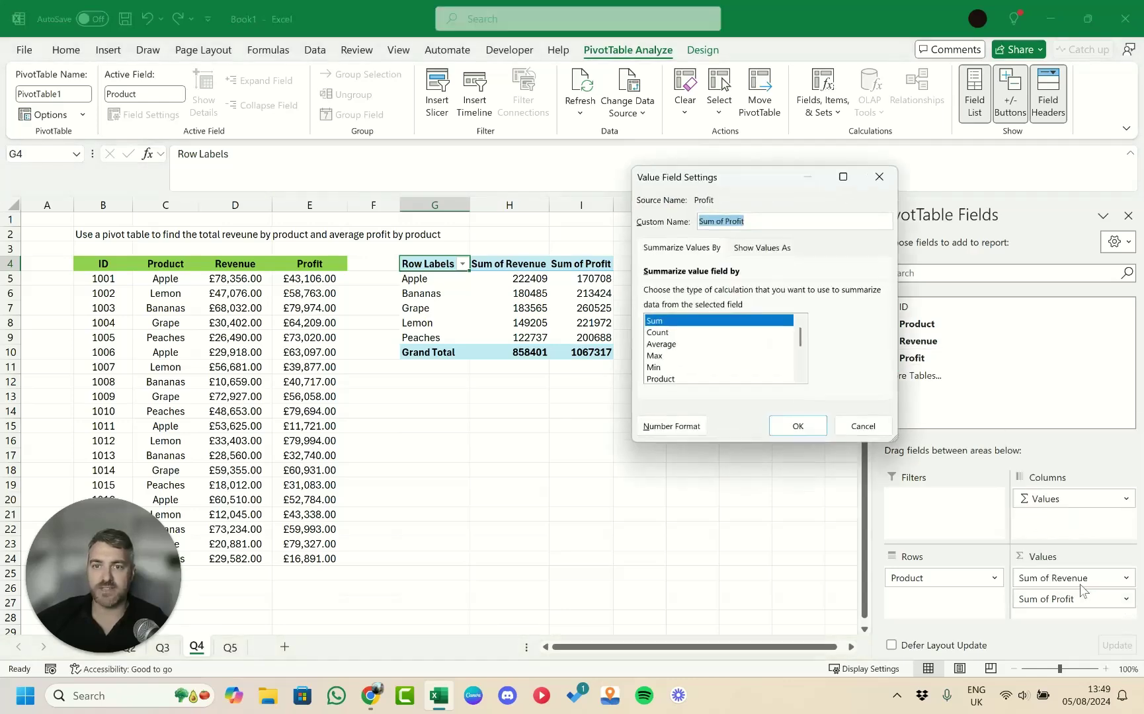
click(661, 344)
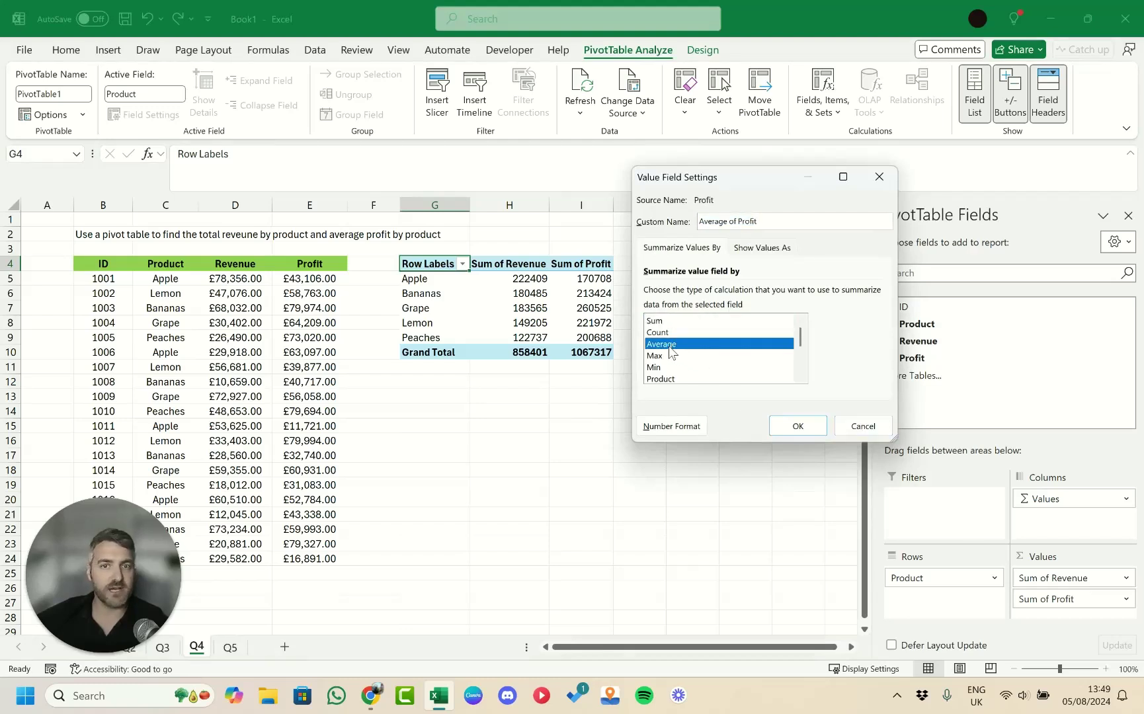
click(814, 426)
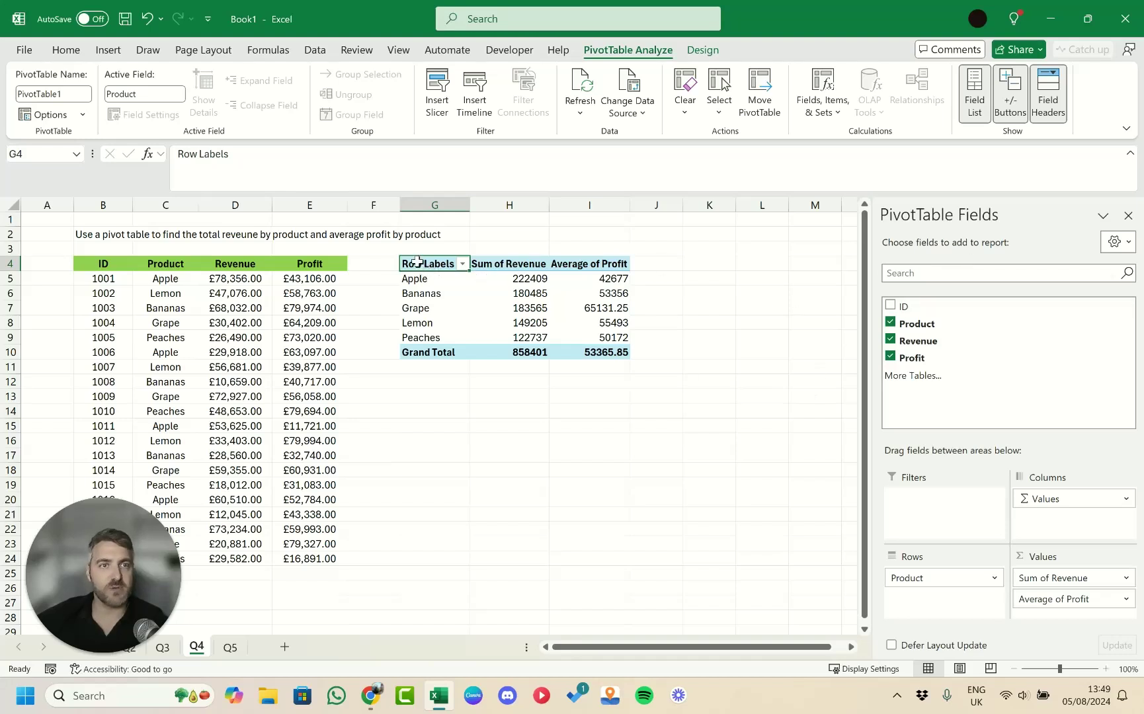
Format the pivot table's revenue and profit figures in H5:I10 as Currency
drag(518, 280, 616, 352)
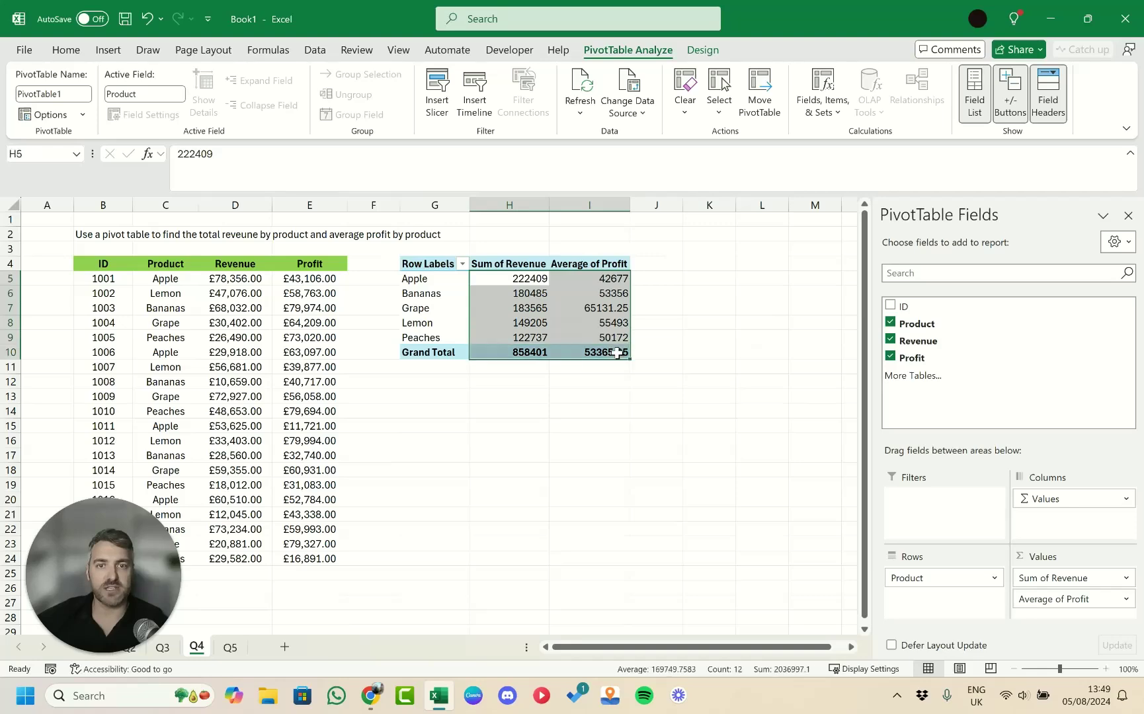
click(66, 50)
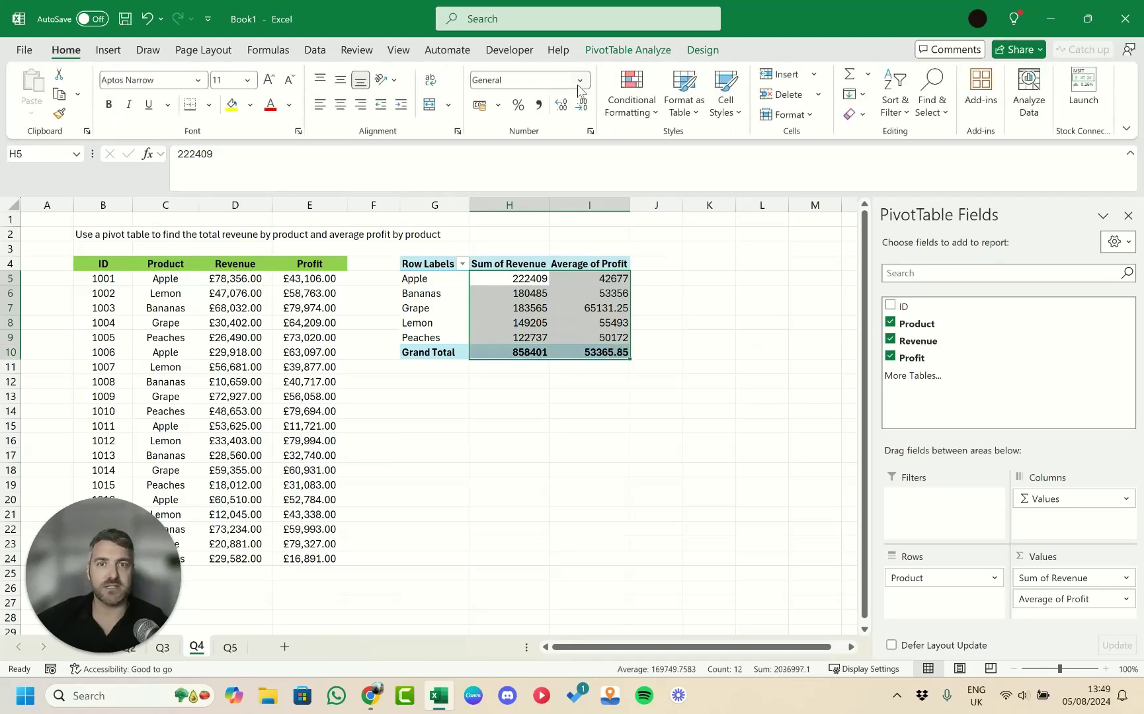
click(580, 80)
click(553, 192)
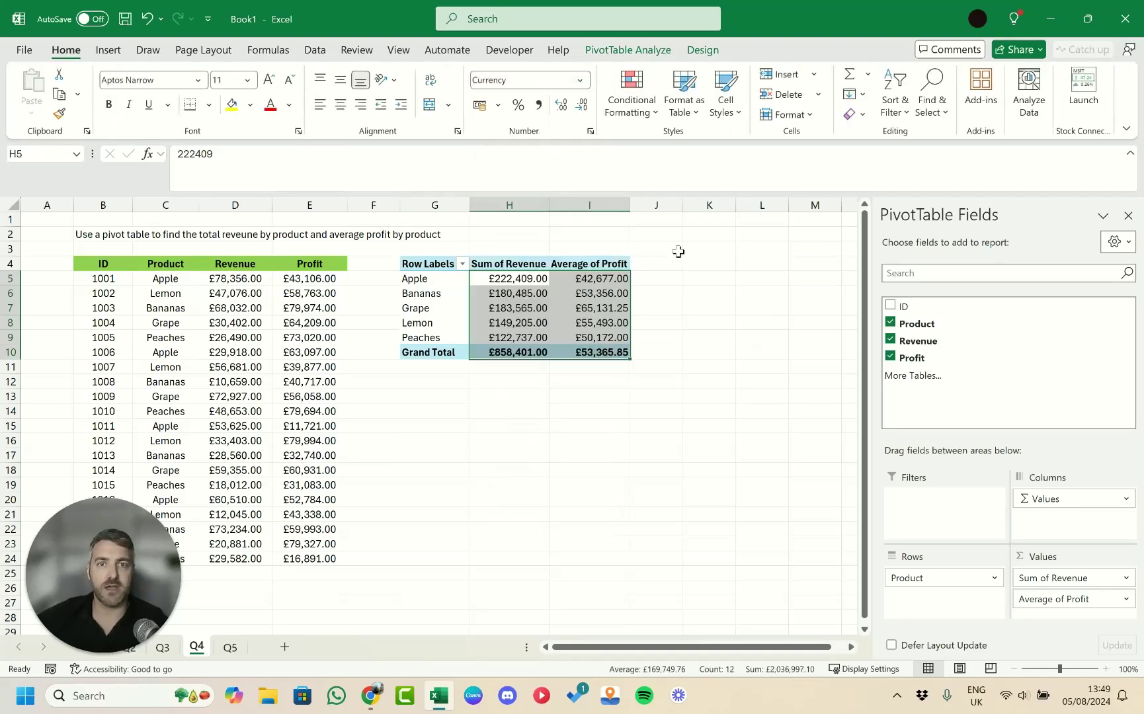
click(678, 322)
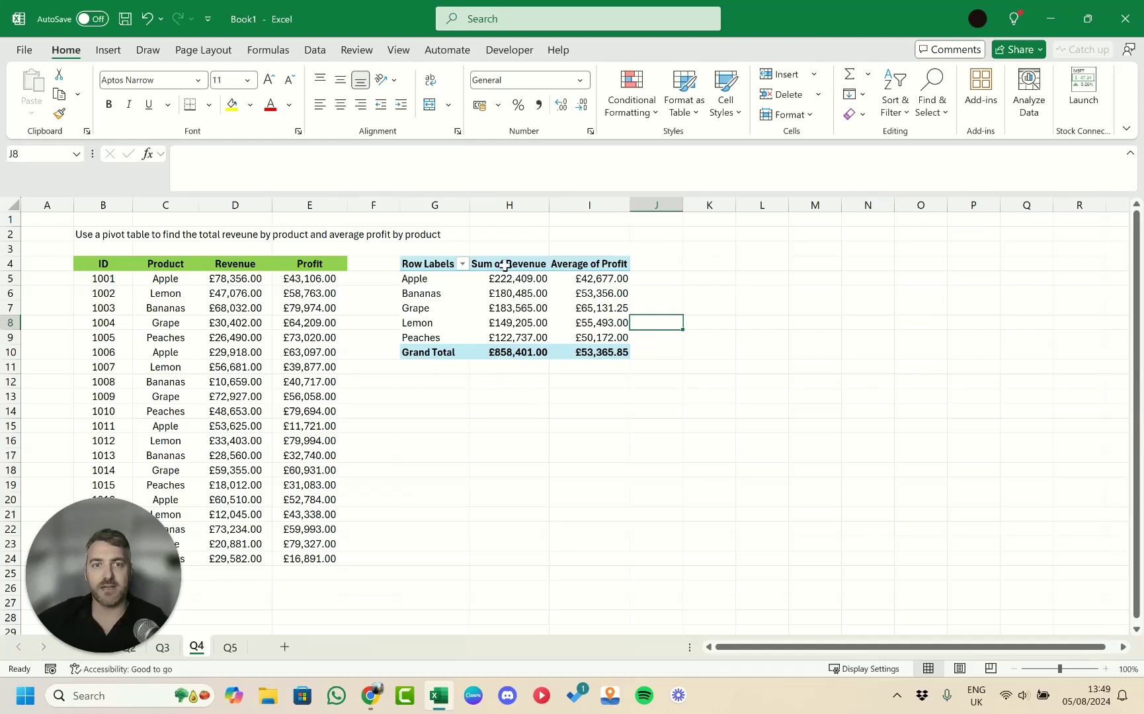
click(559, 338)
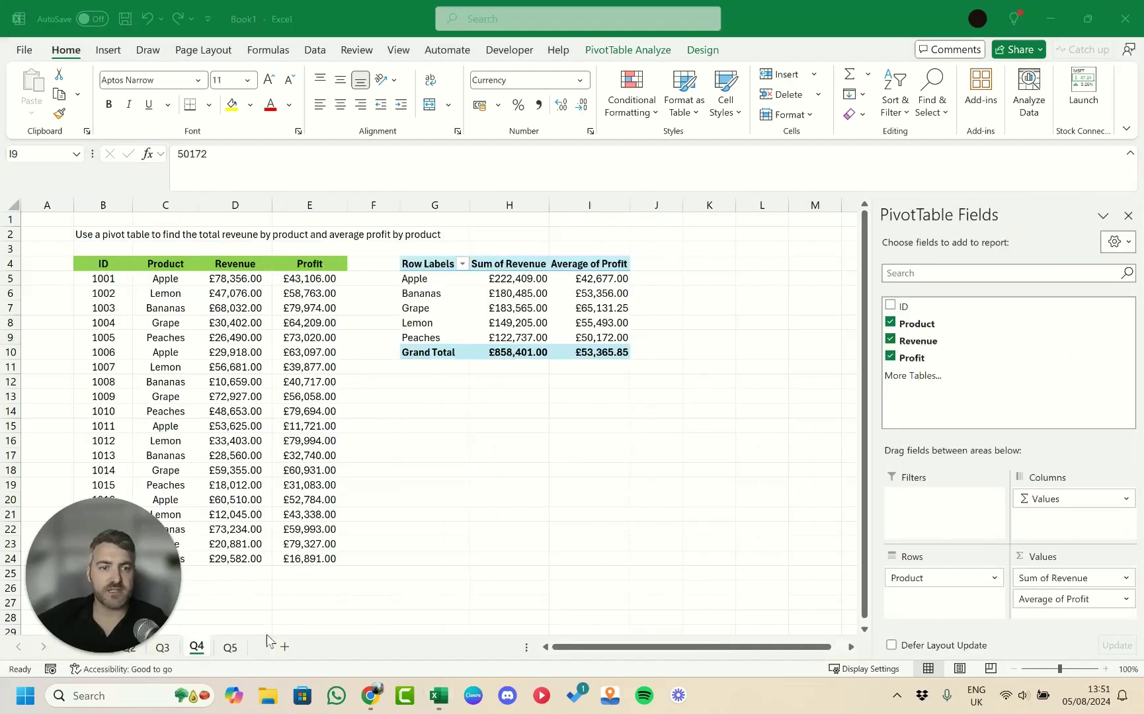
On sheet Q5, copy the formatting of the Formula 1 heading in F4 onto the Formula 2 heading in F9
click(231, 647)
drag(151, 549, 925, 319)
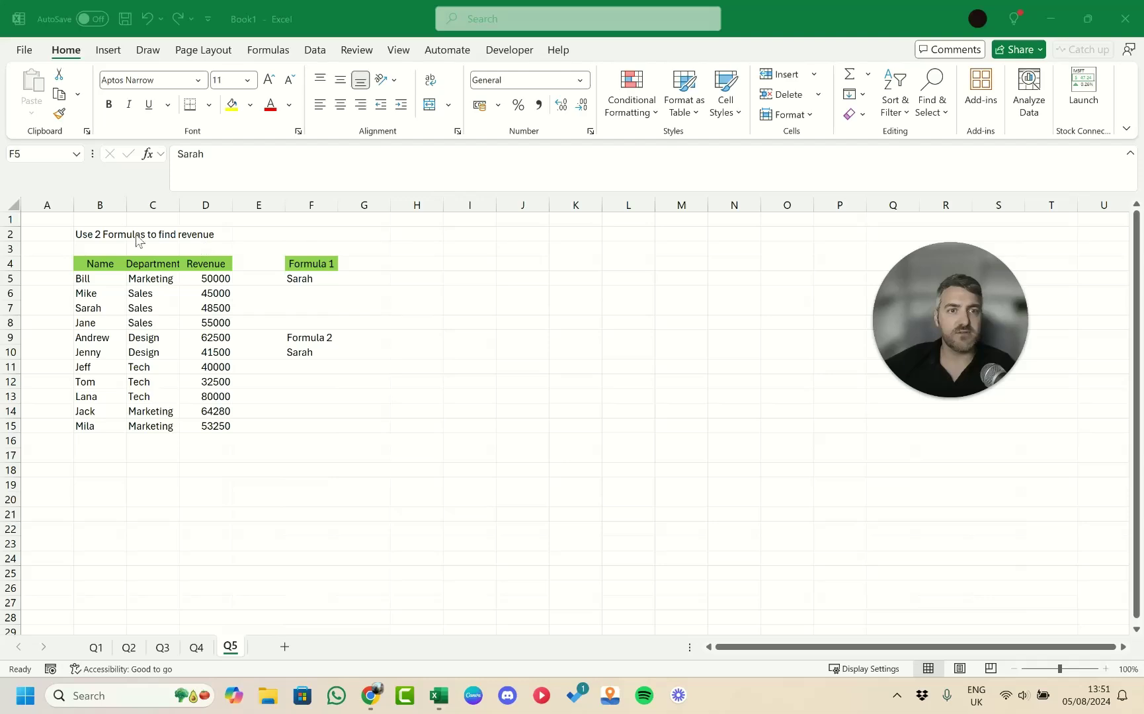
ctrl+scroll(434, 449, up, 5)
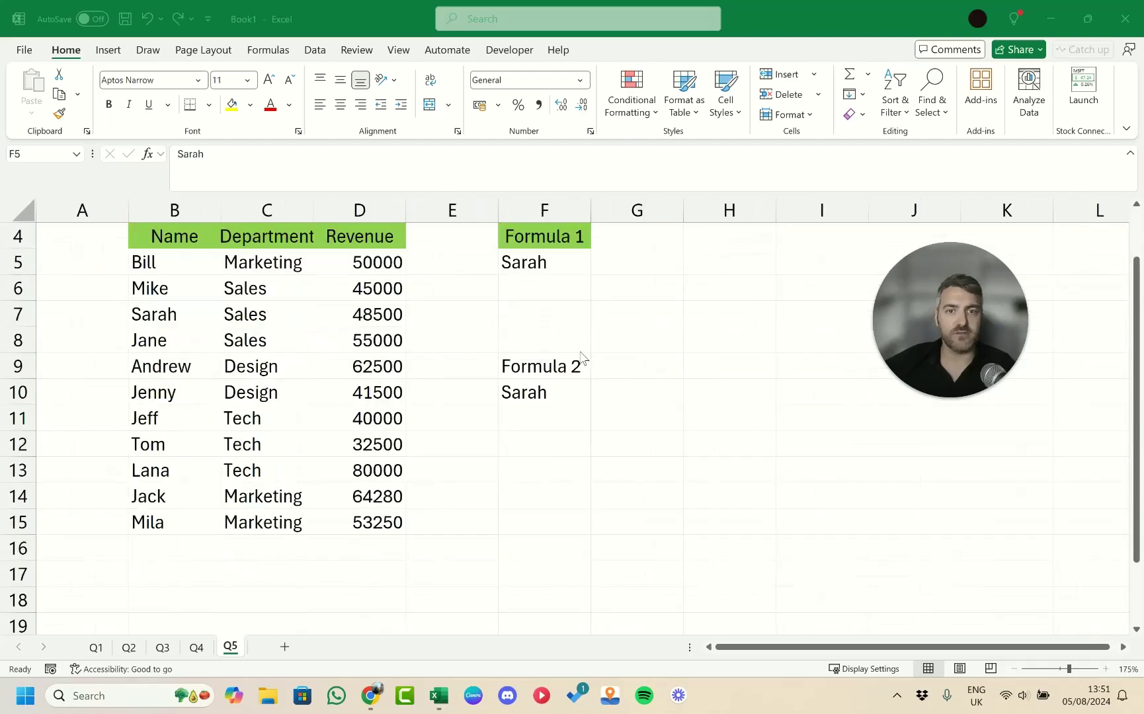
scroll(578, 353, up, 1)
click(537, 372)
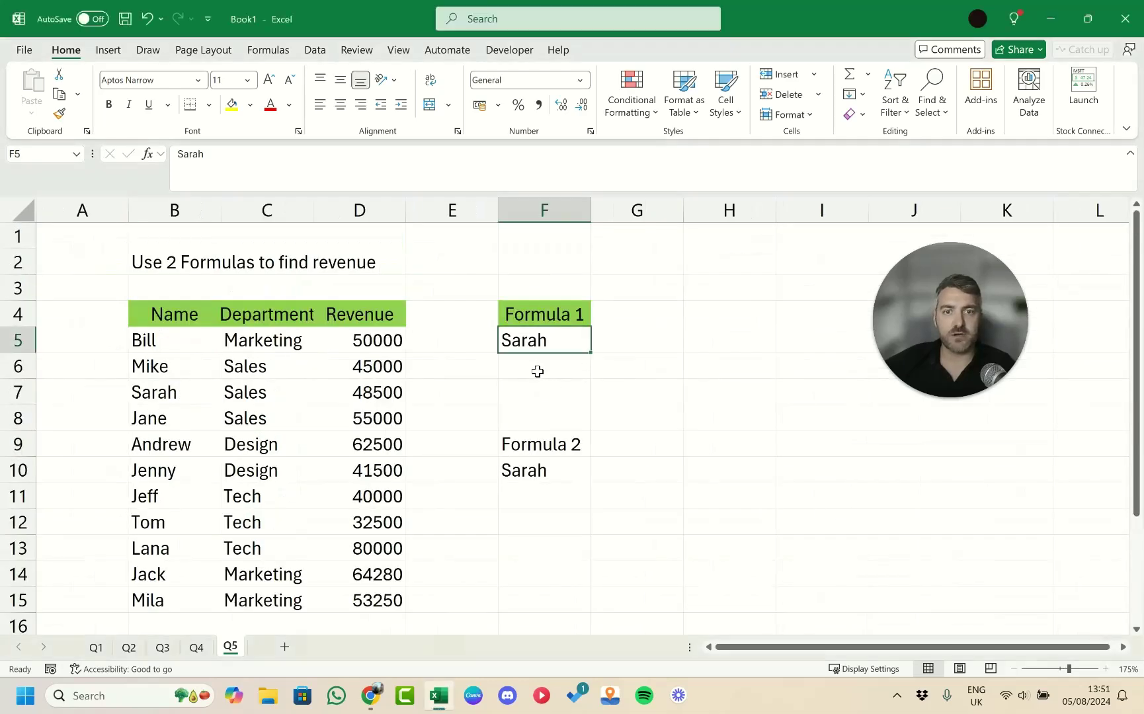
click(563, 318)
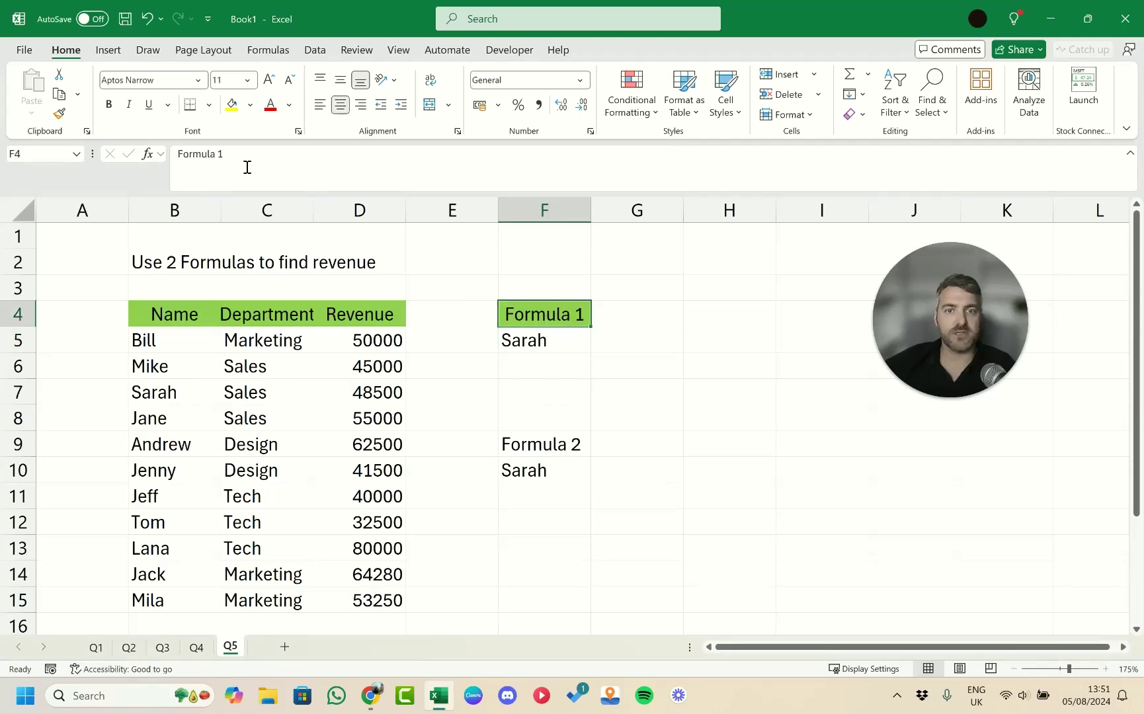
click(59, 114)
click(582, 445)
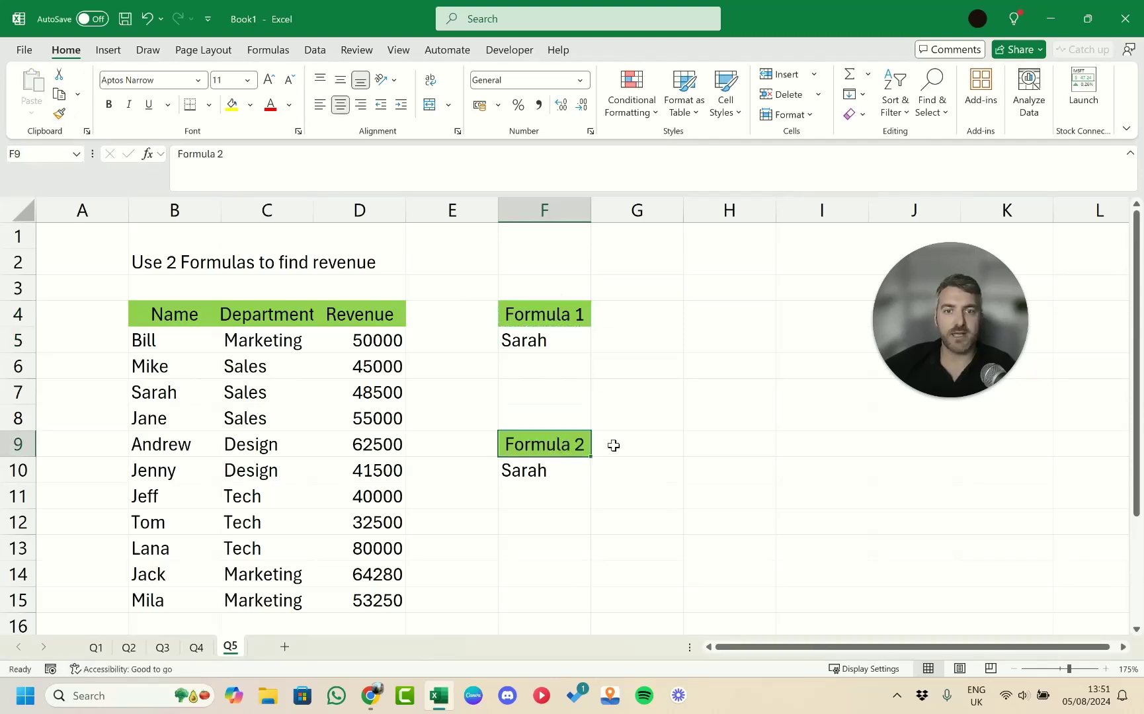
Enter =XLOOKUP(F5,B5:B15,D5:D15) in F6 to look up the revenue for the name in F5
click(549, 334)
click(572, 365)
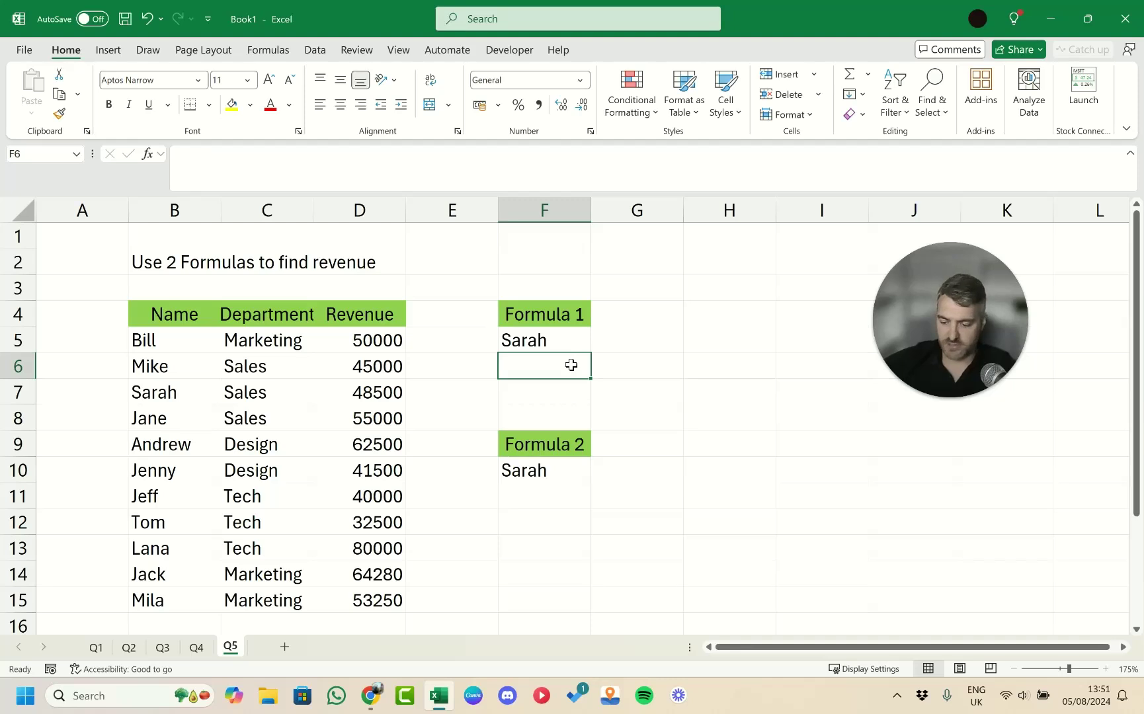
text(=xl)
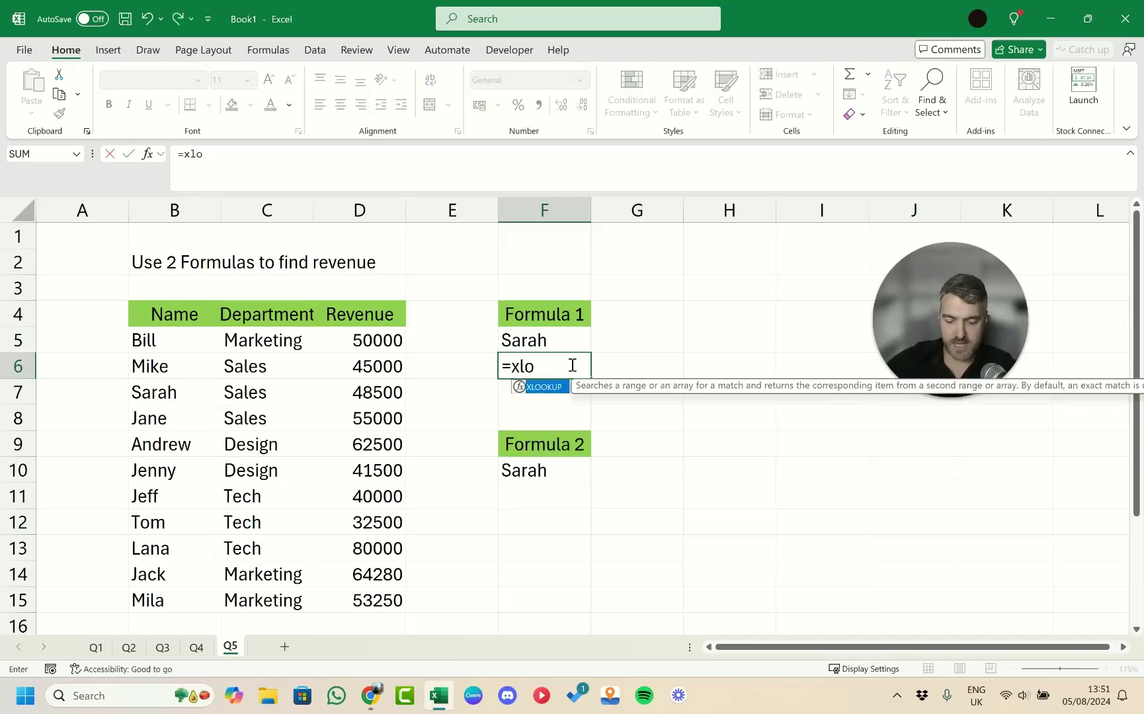
text(o)
key(Tab)
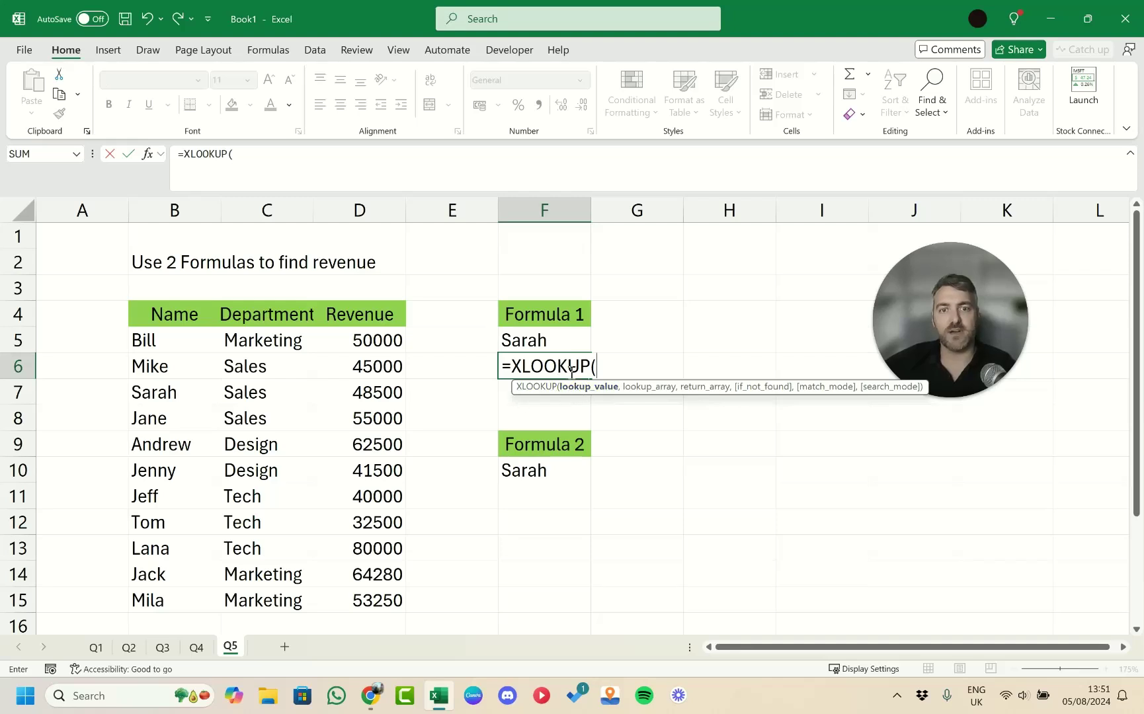
click(542, 344)
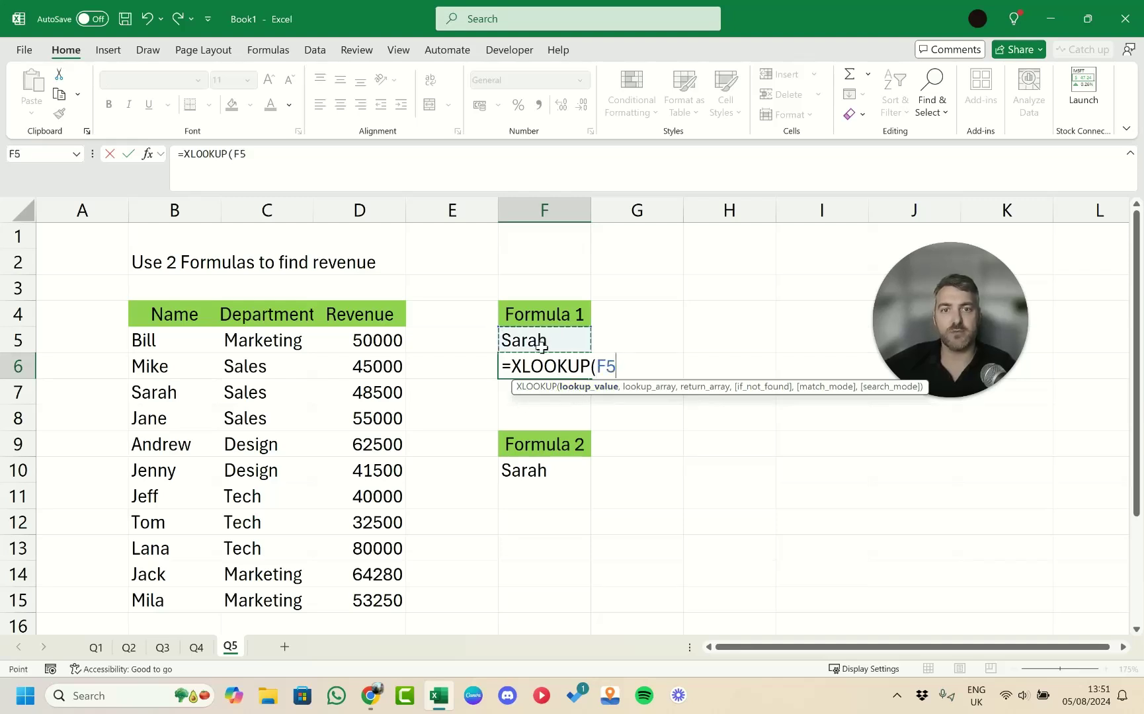
text(,)
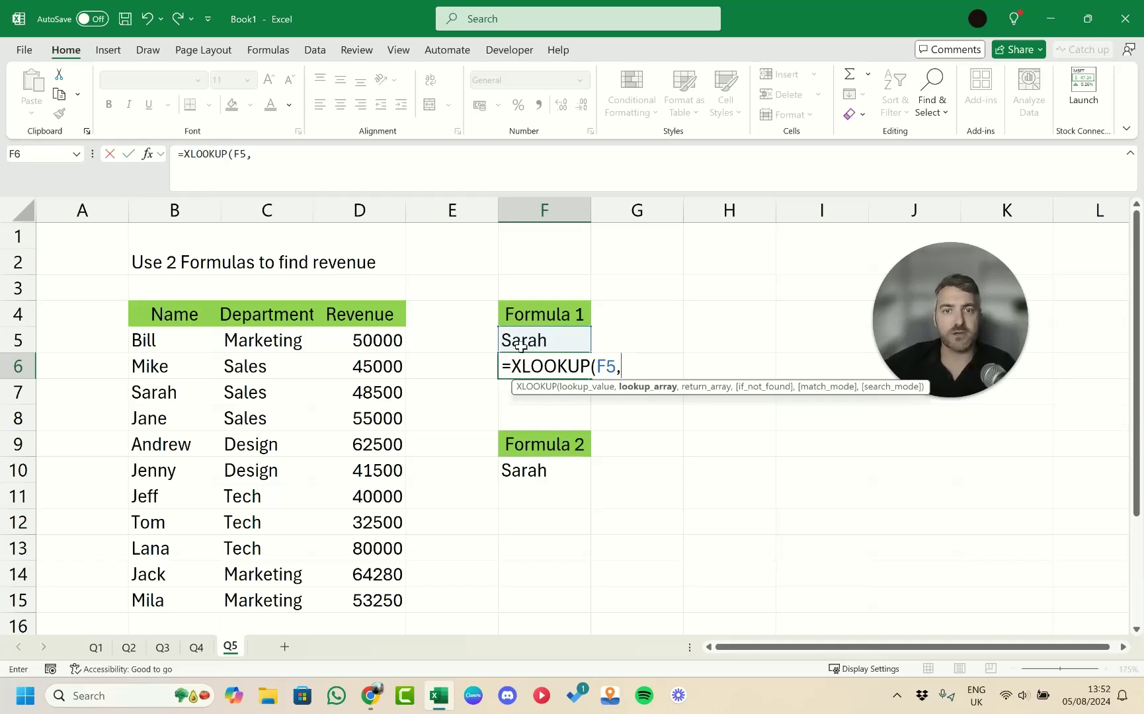
drag(192, 337, 187, 597)
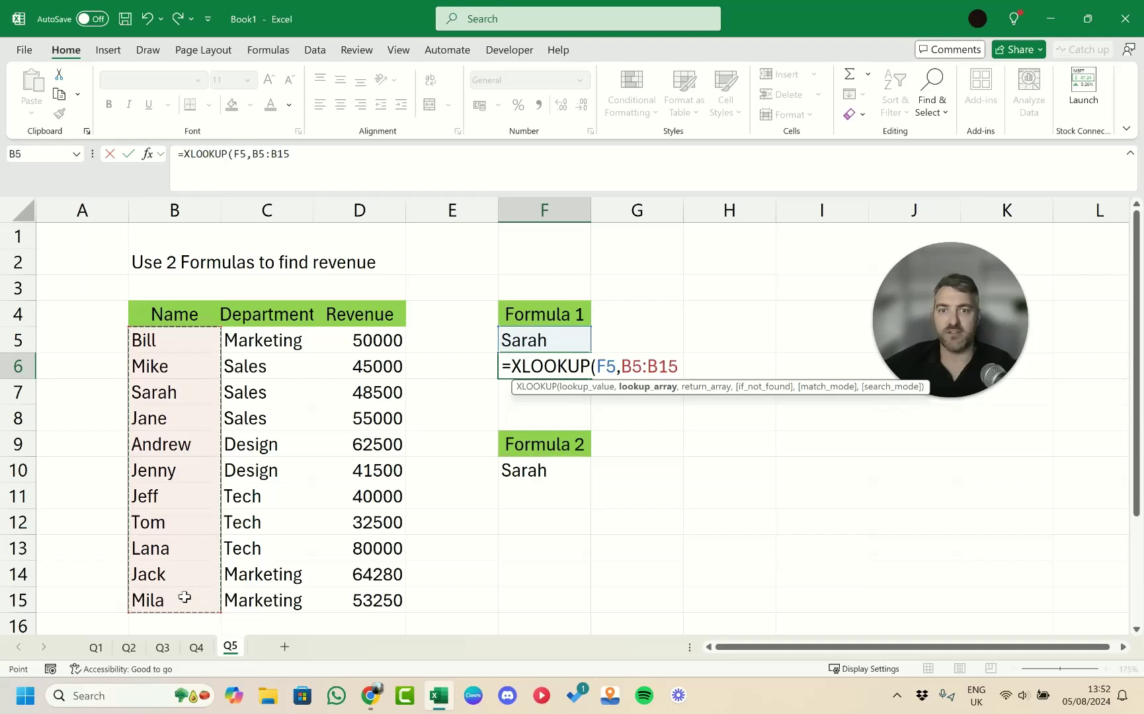
text(,)
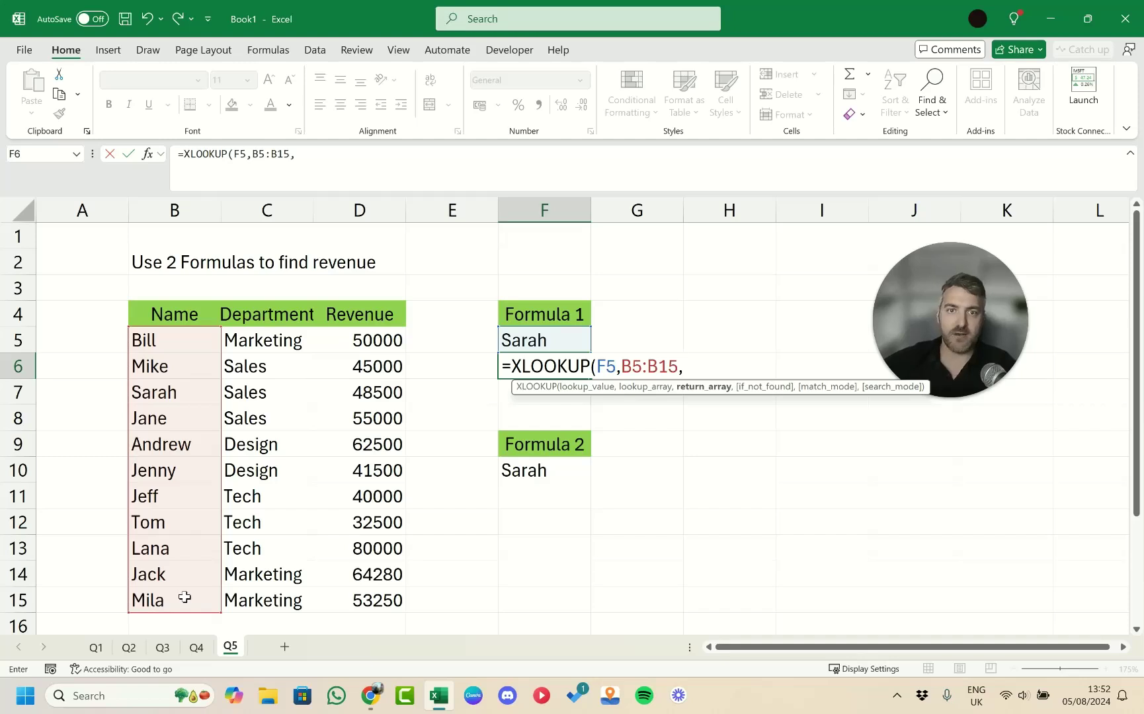
drag(368, 342, 364, 598)
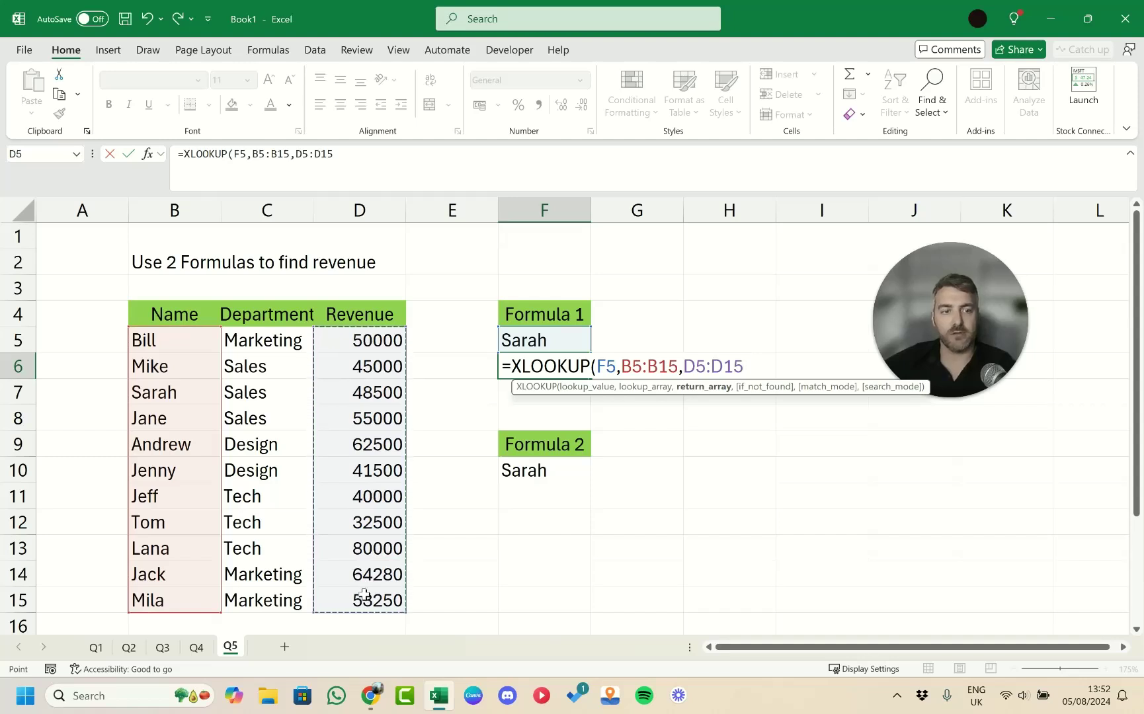
text())
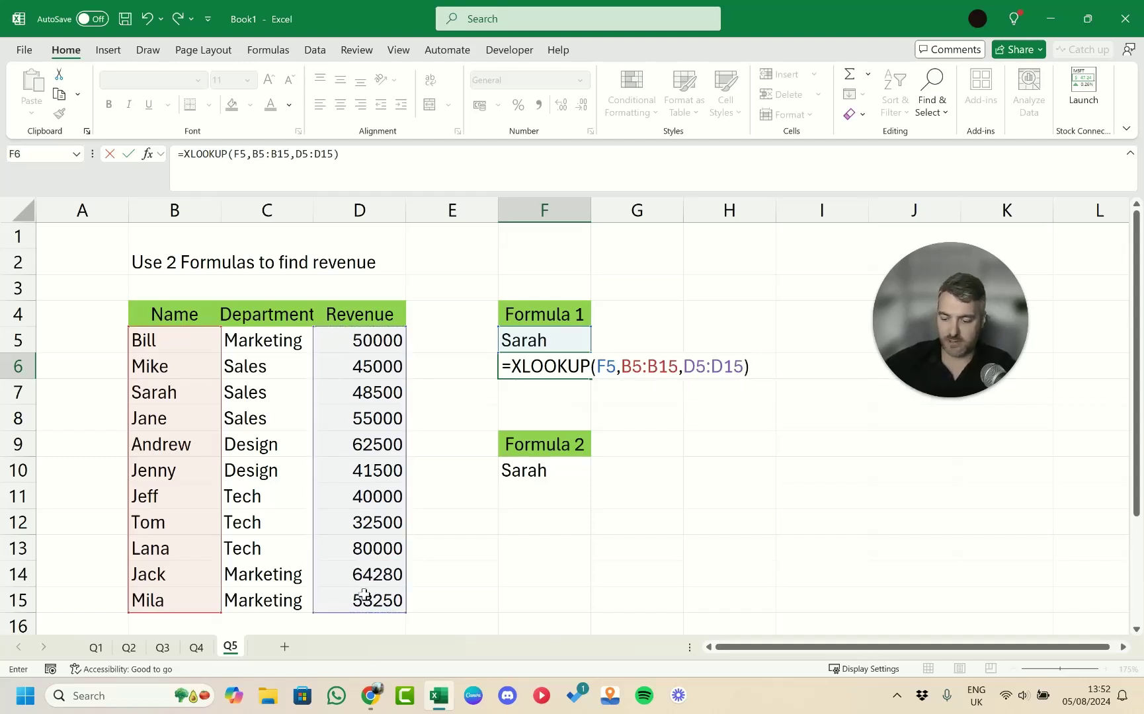
key(Return)
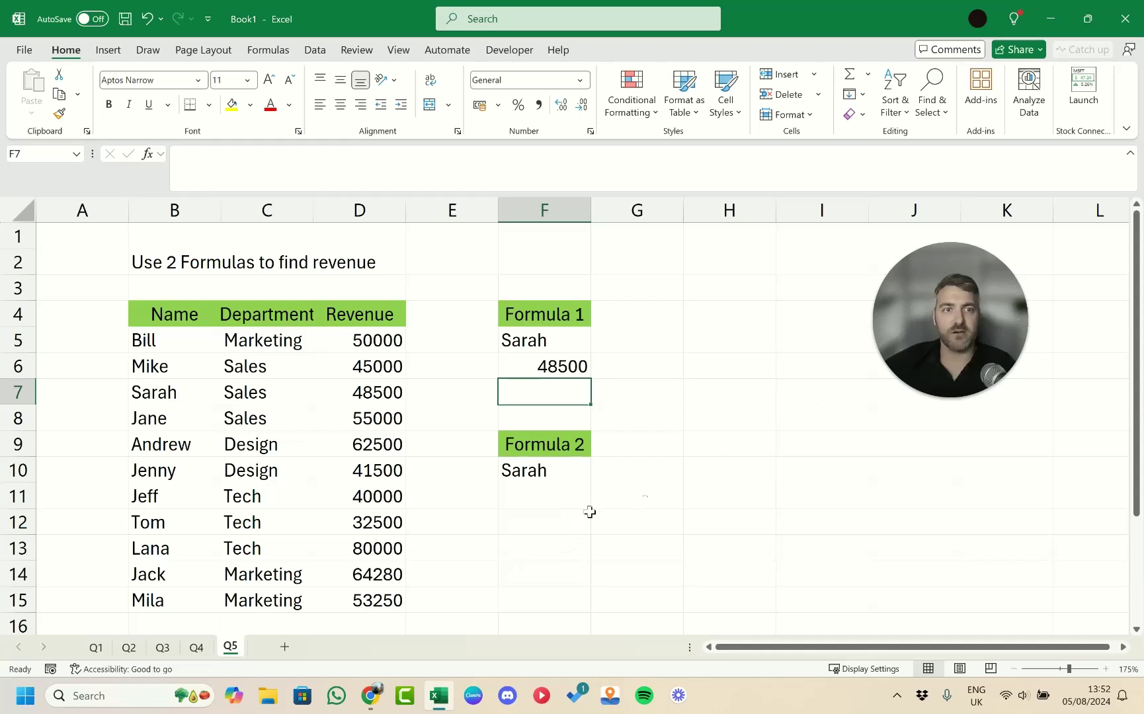
Enter =INDEX(D5:D15,MATCH(F10,B5:B15,0)) in F11 to look up the revenue for the name in F10
click(525, 499)
text(=)
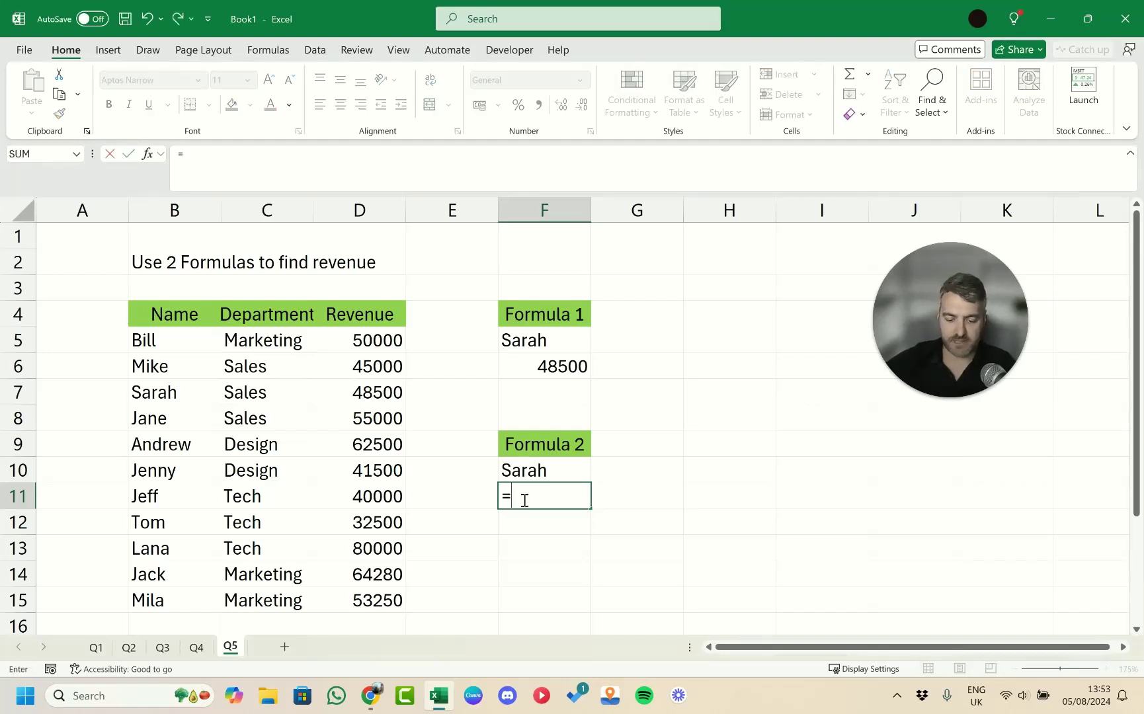
text(index)
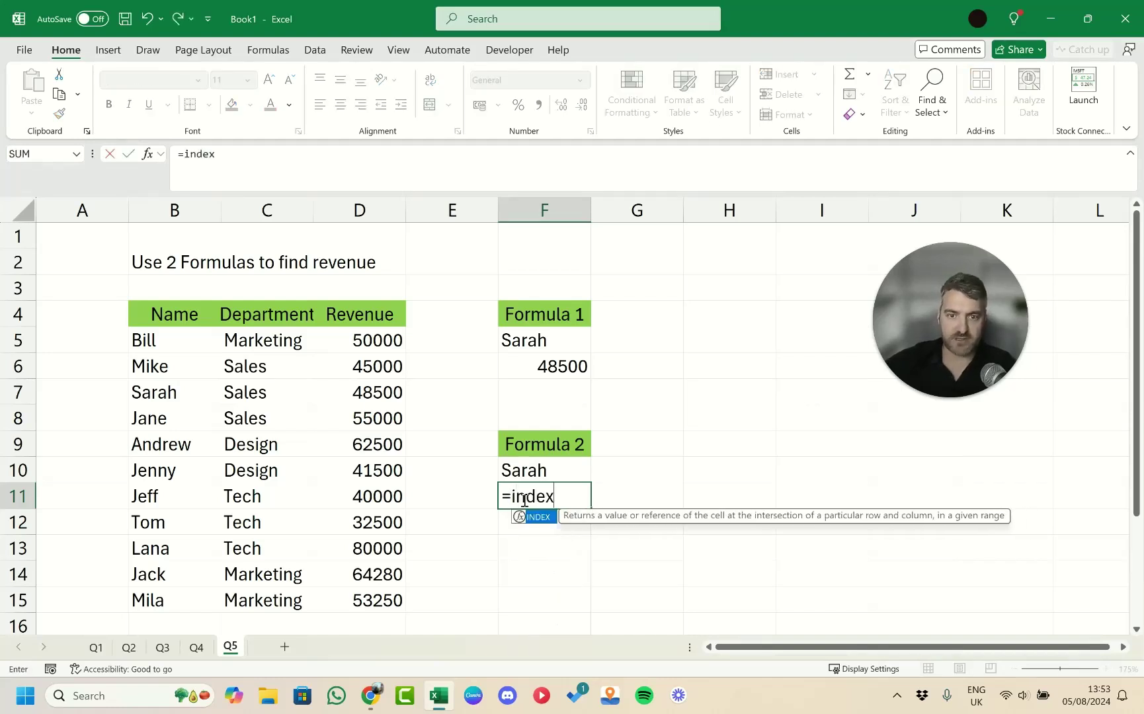
key(Tab)
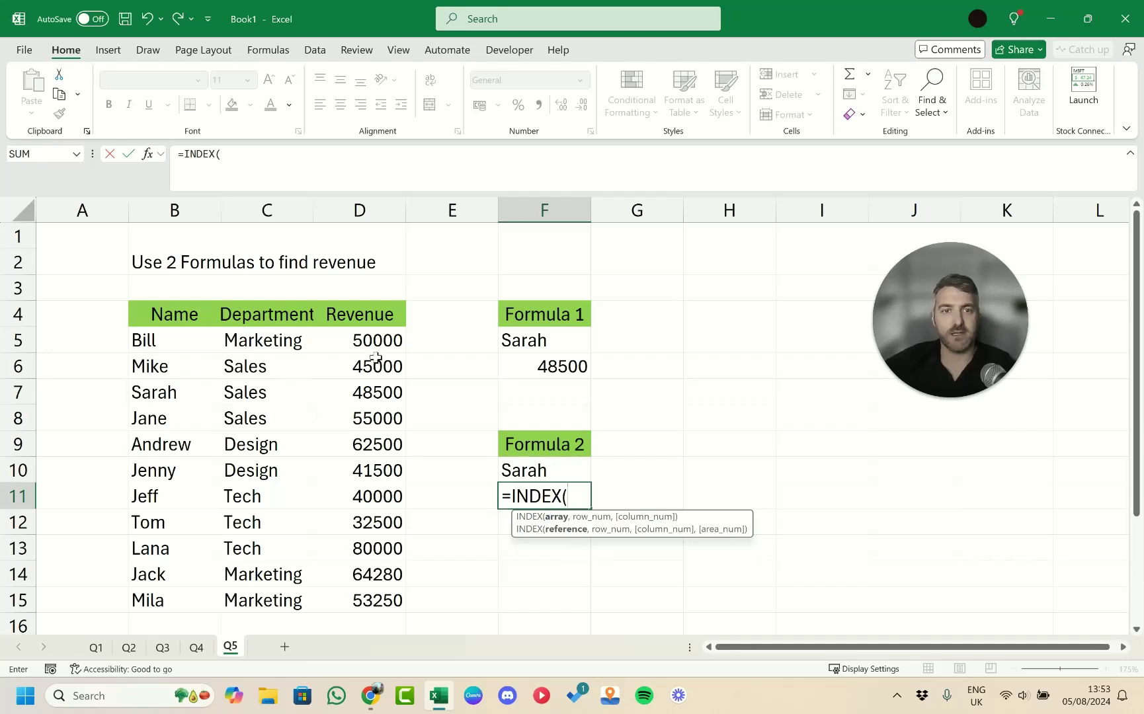
drag(374, 343, 371, 594)
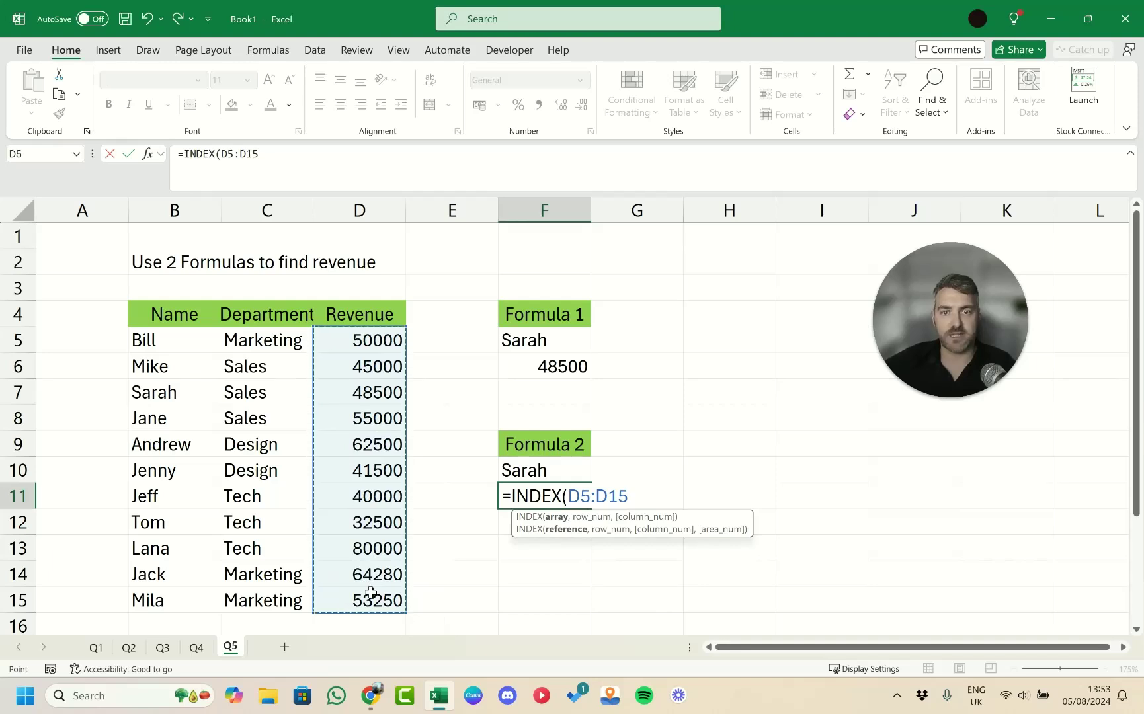
text(,)
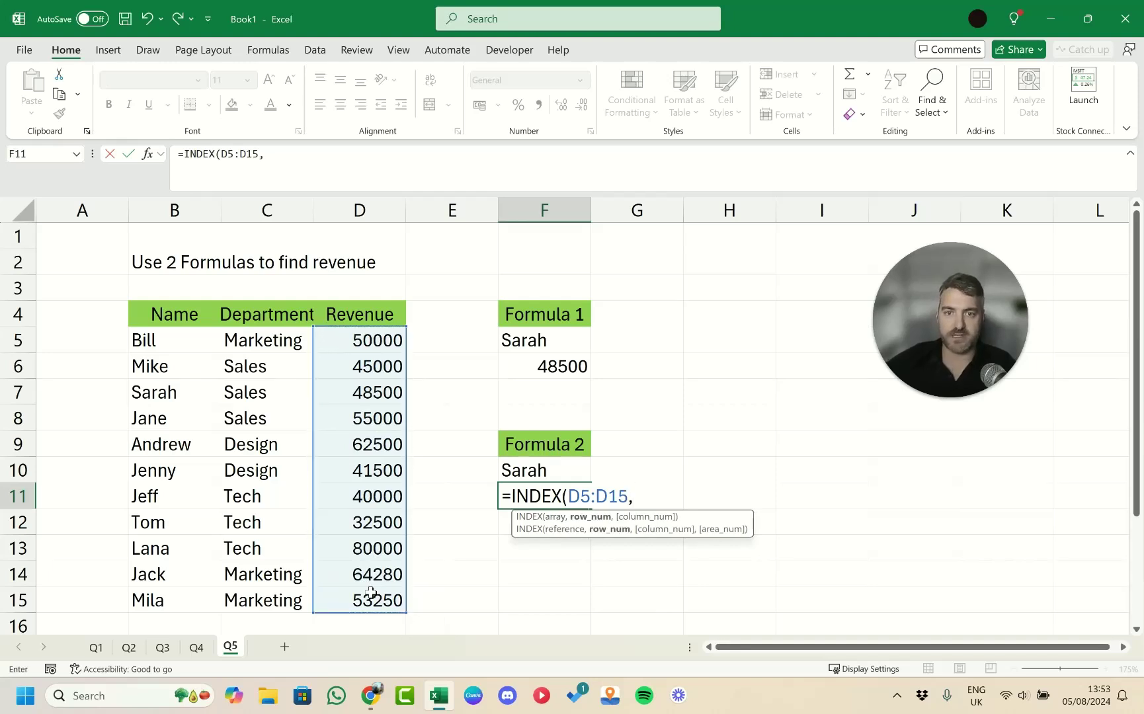
text(matc)
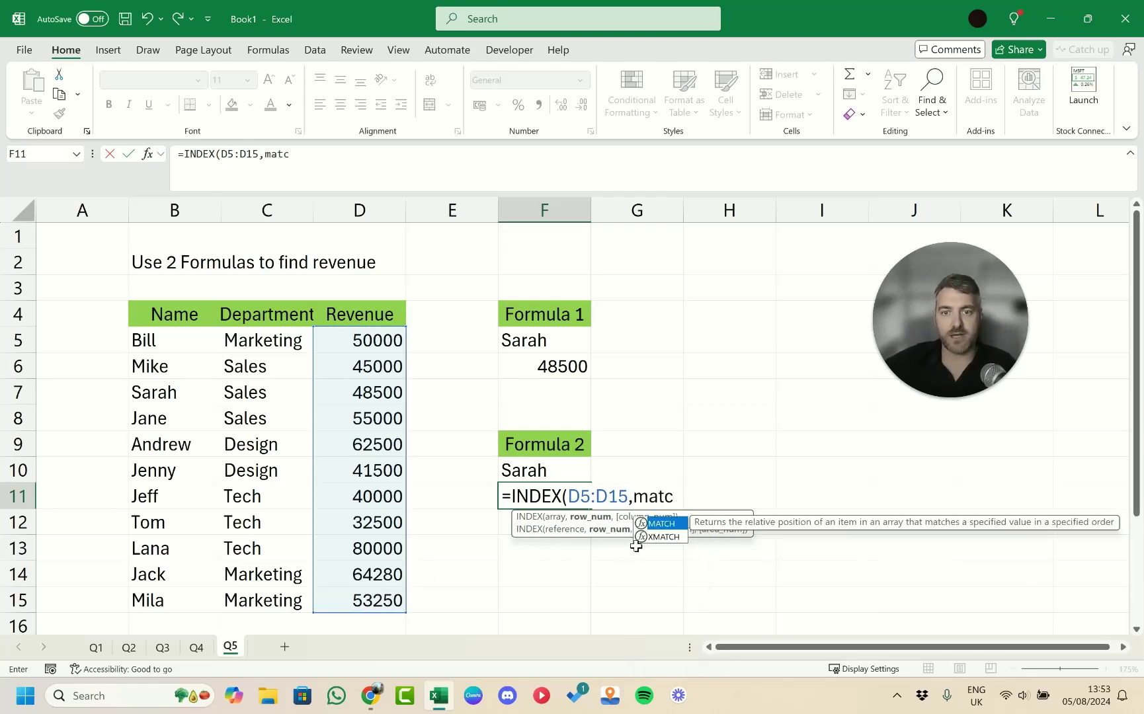
key(Tab)
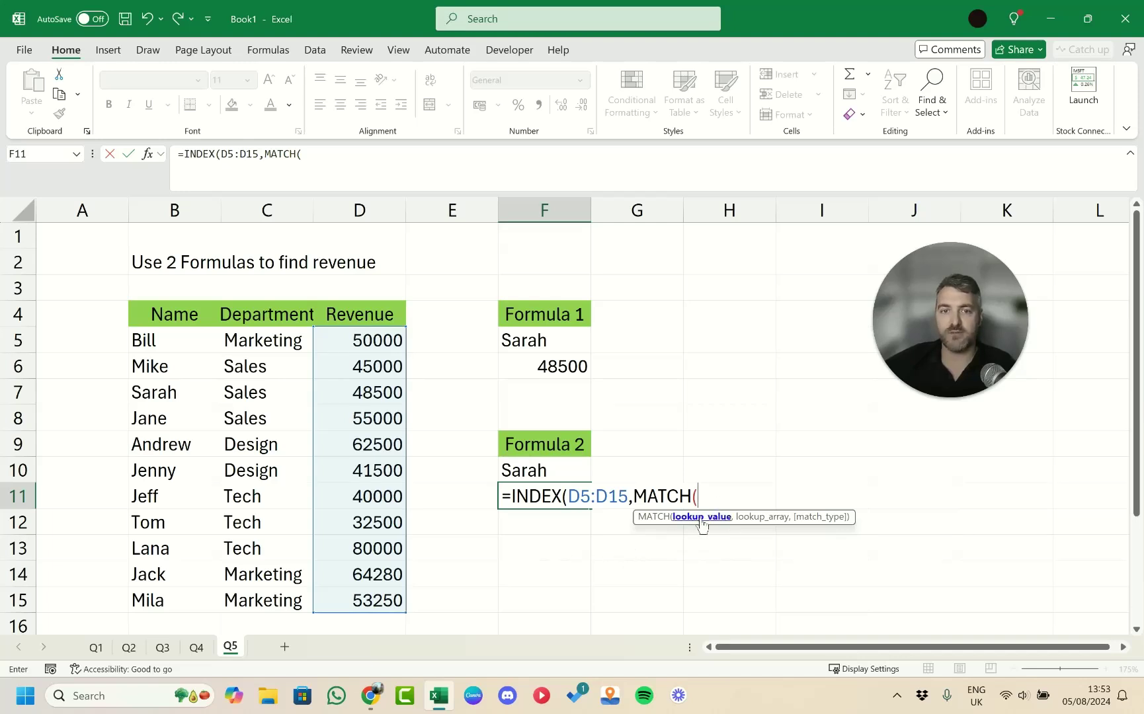
click(567, 468)
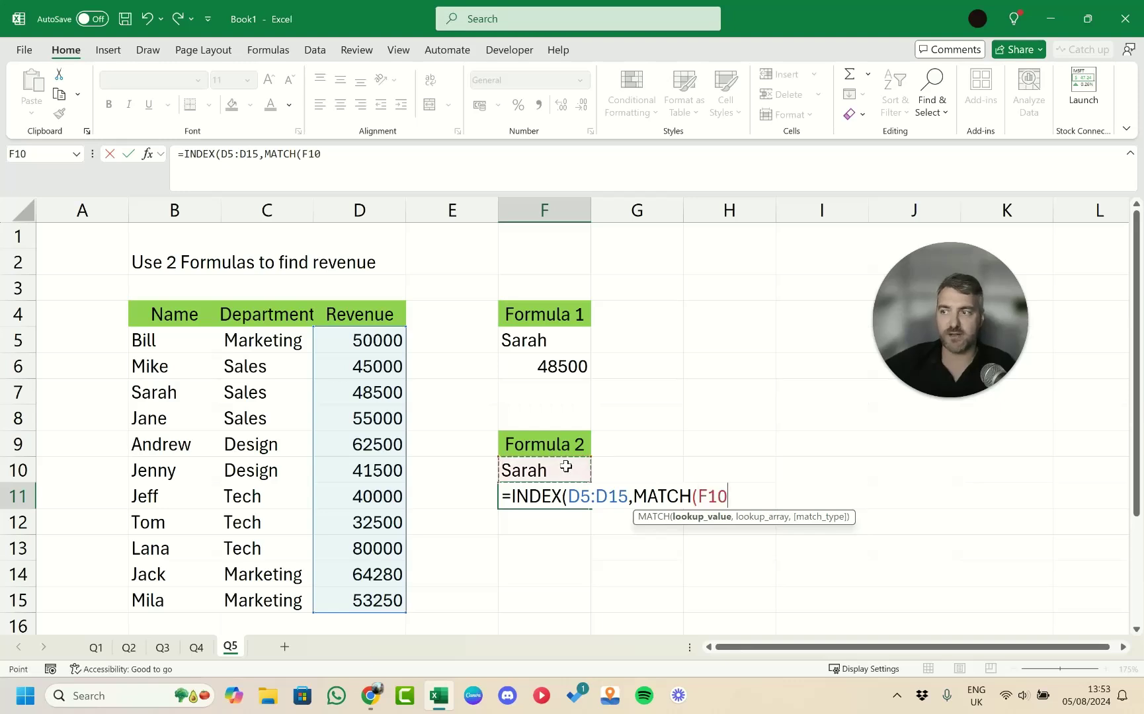
text(,)
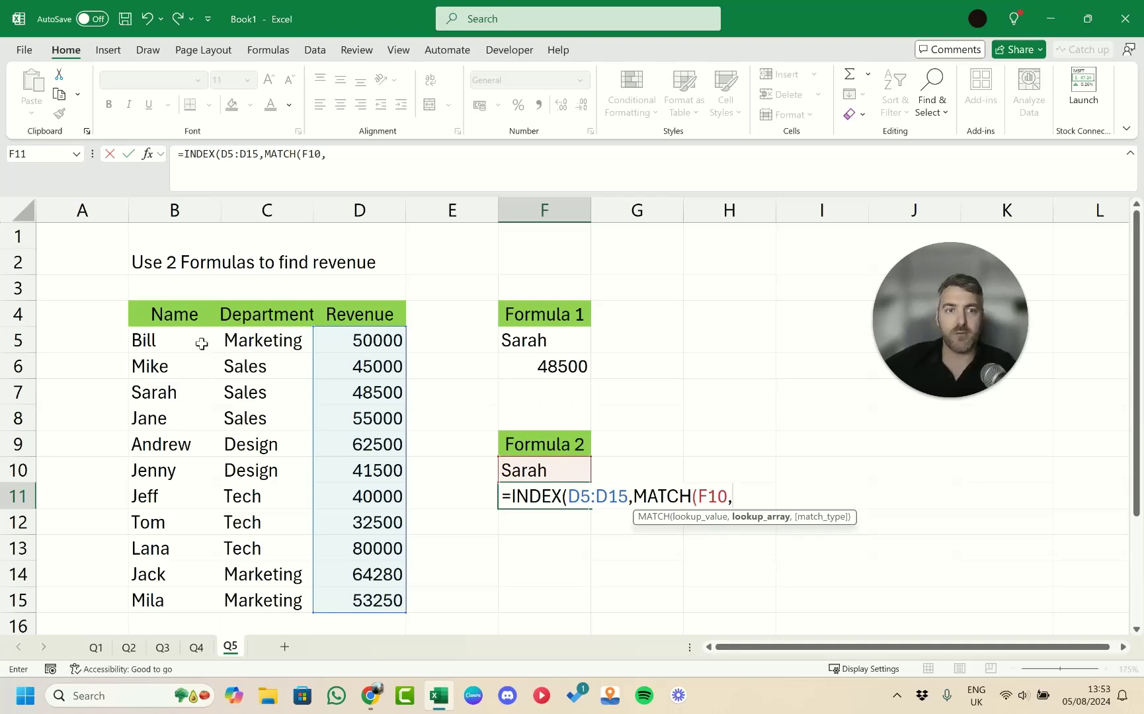
drag(201, 343, 177, 598)
text(,)
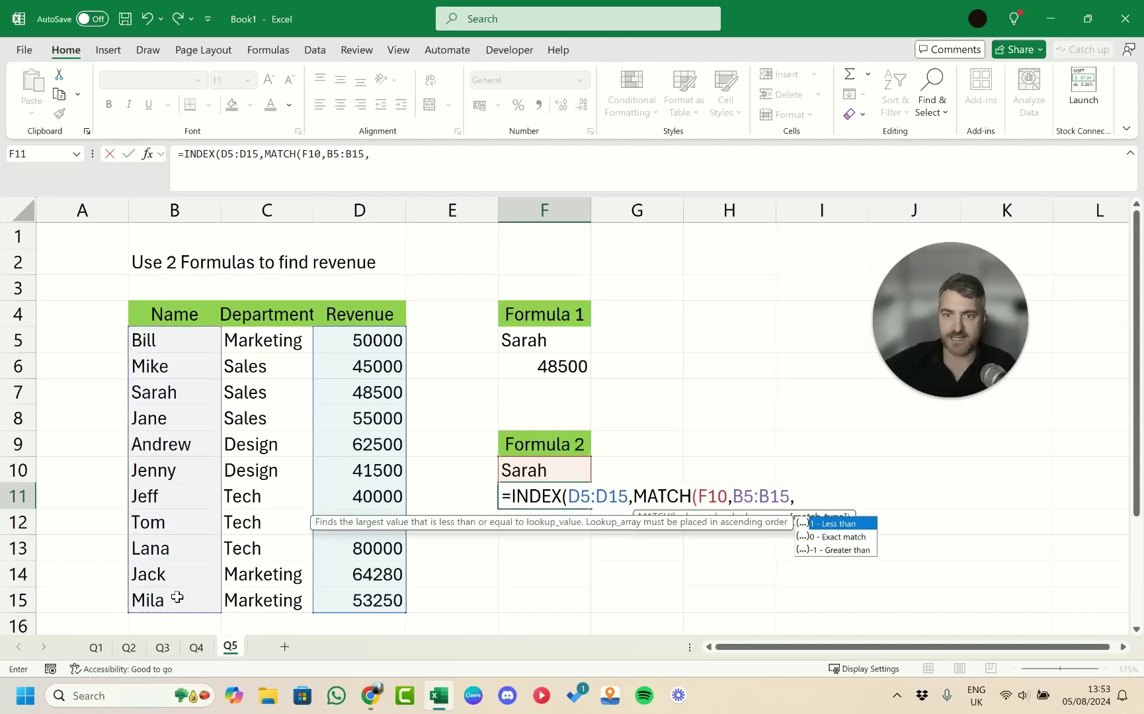
key(Down)
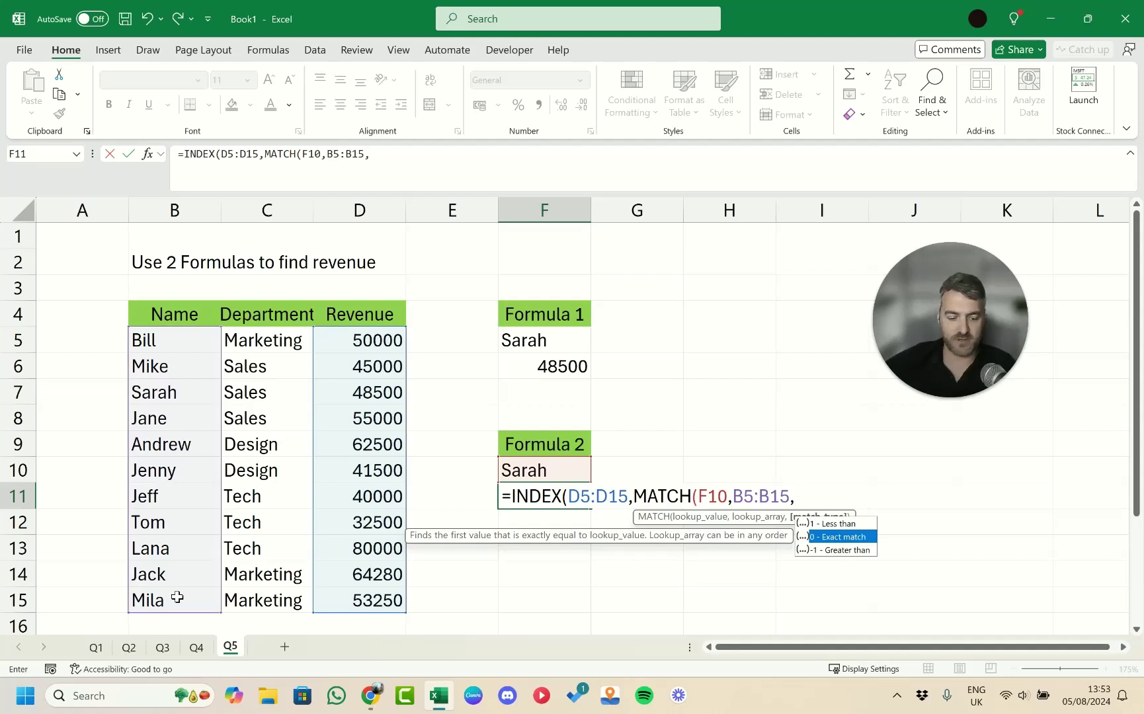
key(Tab)
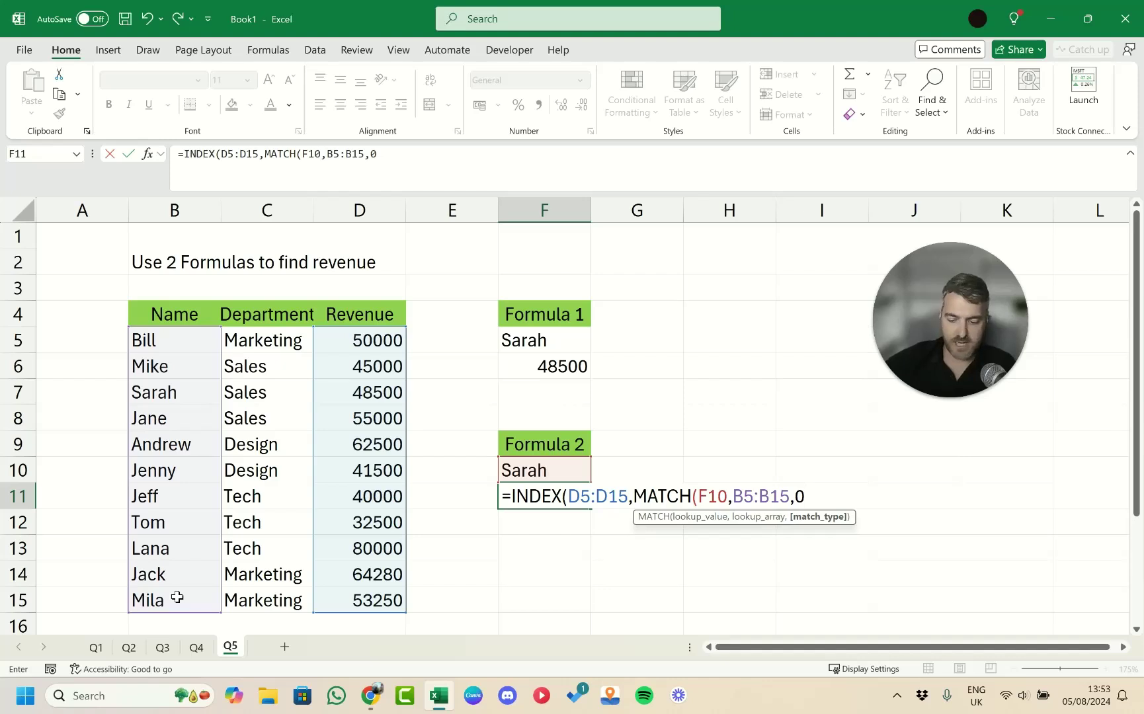
text())
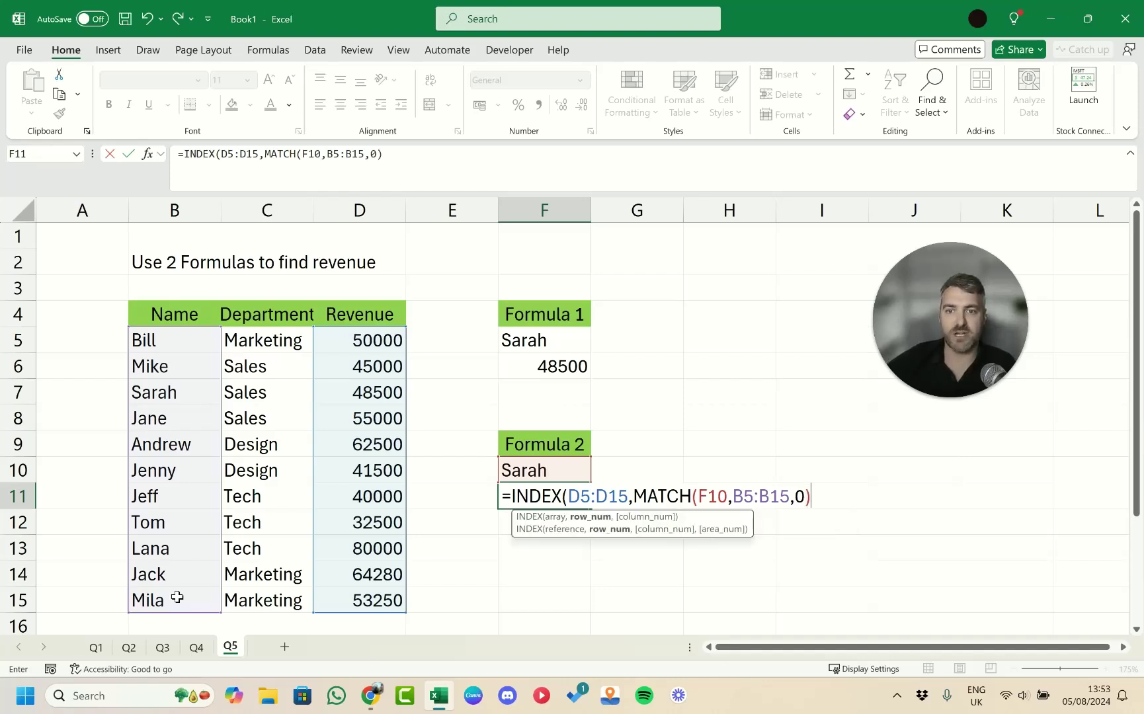
text())
key(Return)
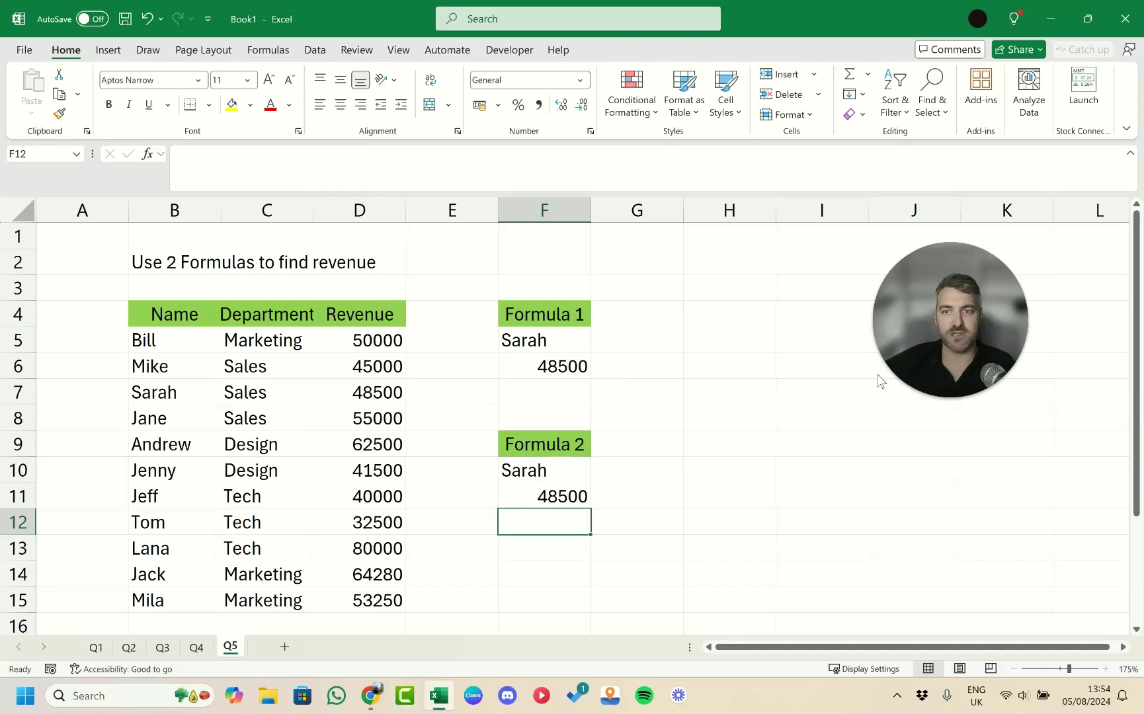
click(946, 398)
drag(1084, 157, 579, 285)
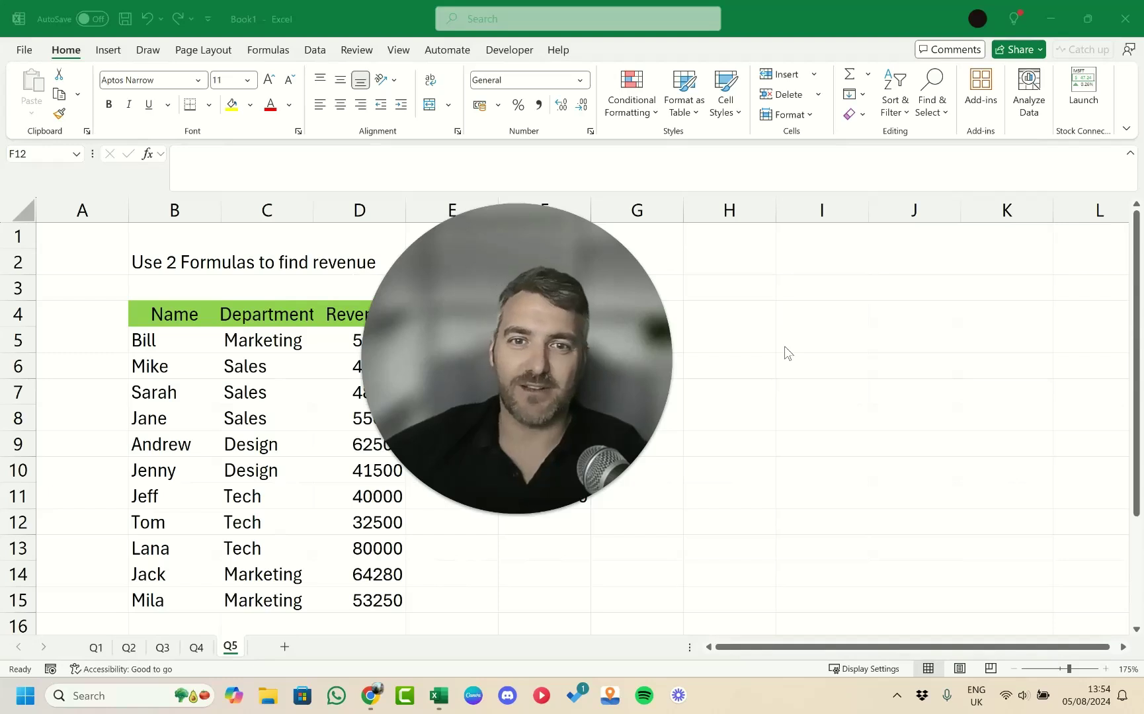